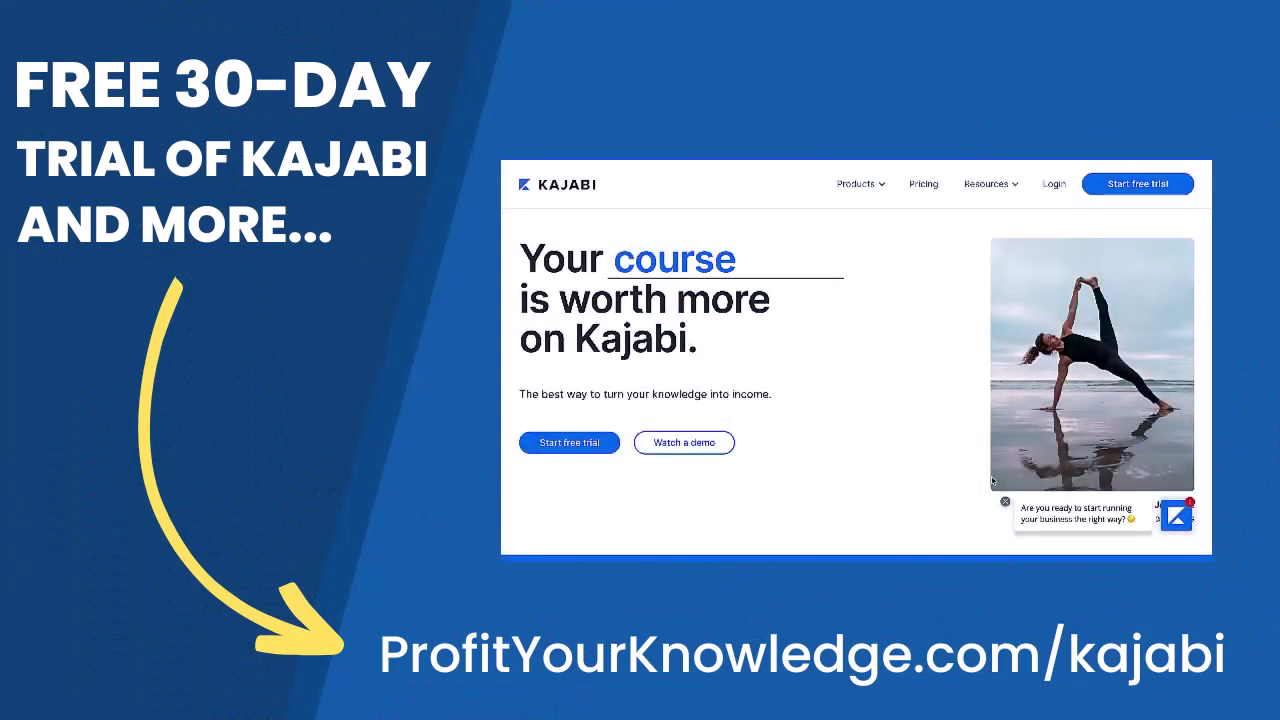
- Dismiss the chat greeting and scroll down the homepage to the income calculator
click(1005, 501)
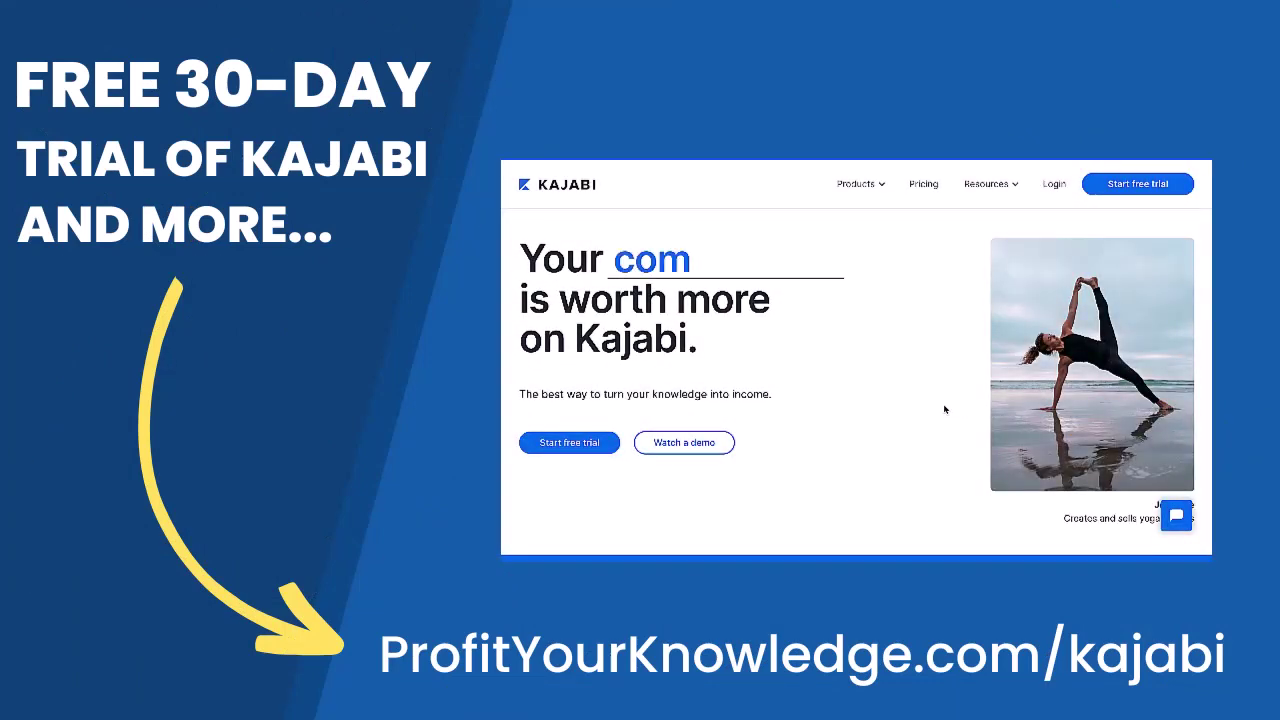
scroll(944, 409, down, 5)
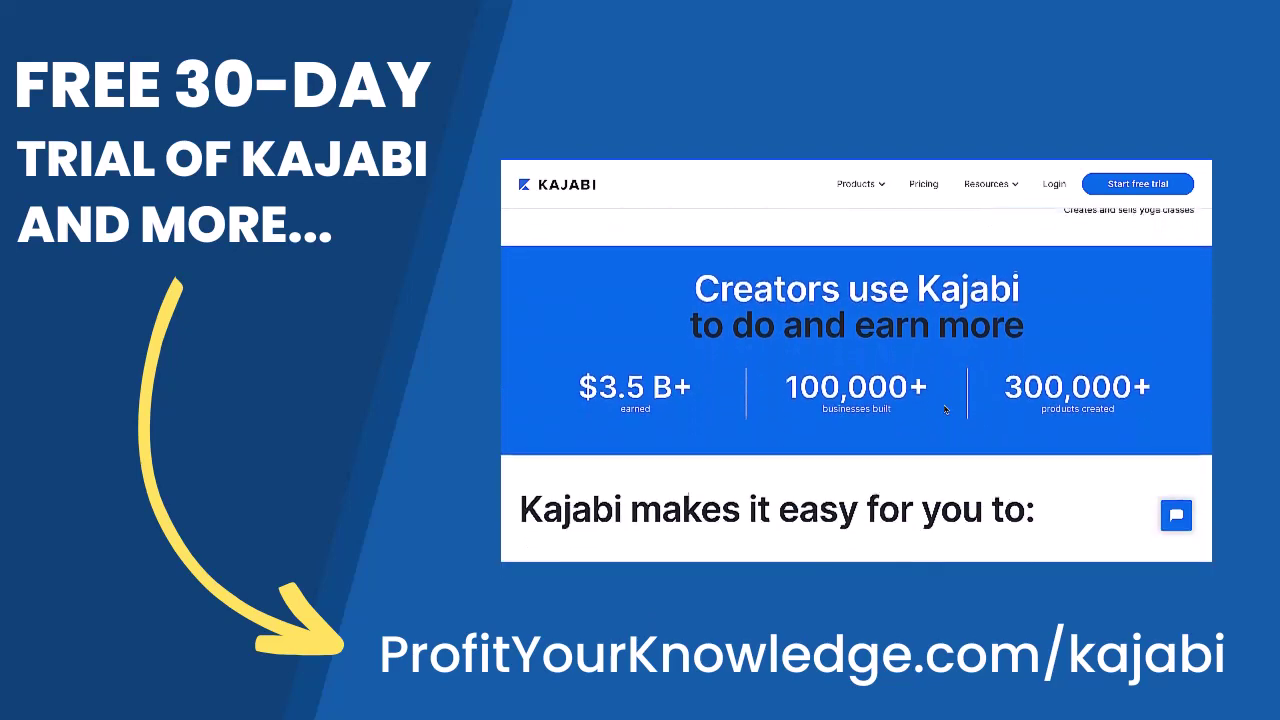
scroll(944, 409, down, 3)
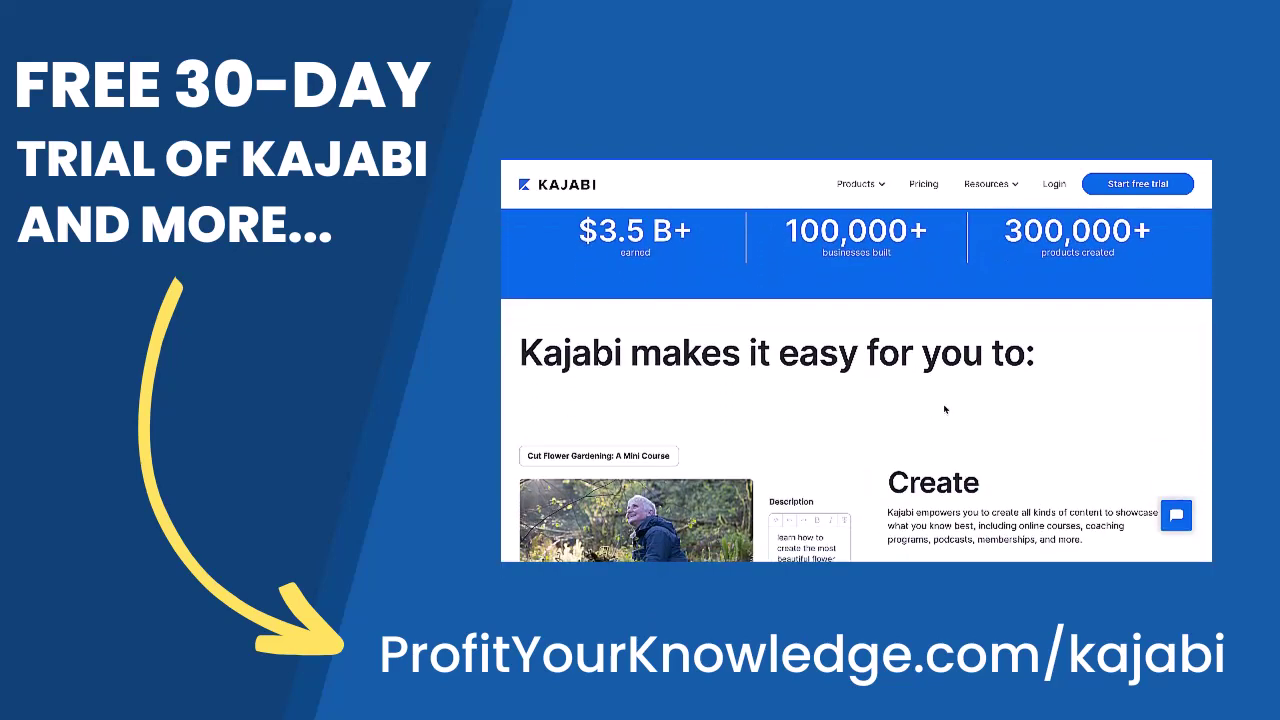
scroll(944, 409, down, 4)
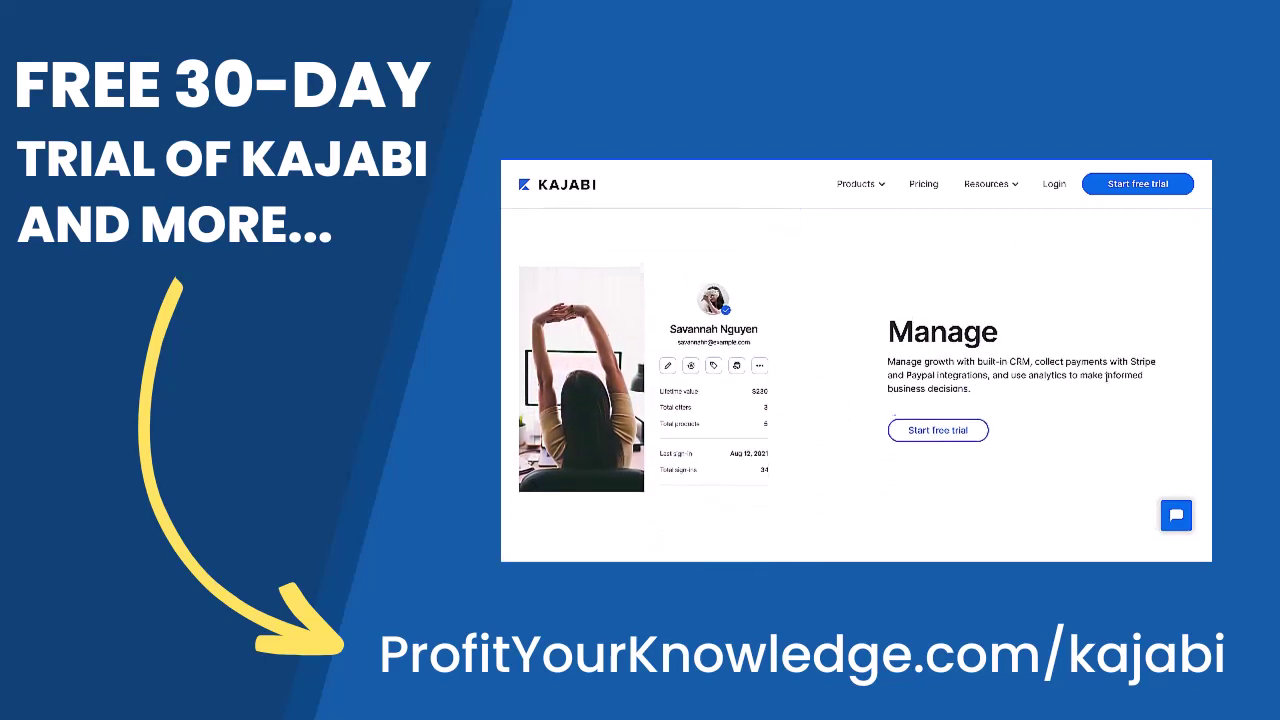
scroll(1106, 376, down, 4)
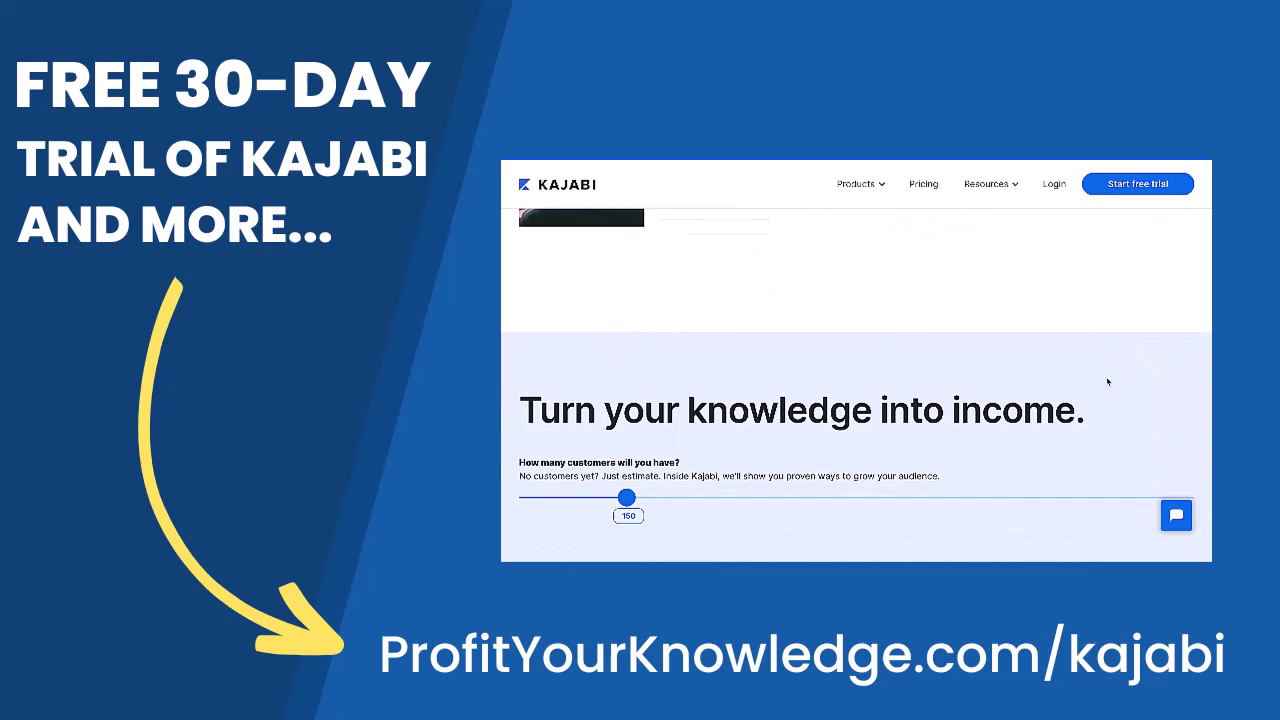
scroll(1107, 381, down, 4)
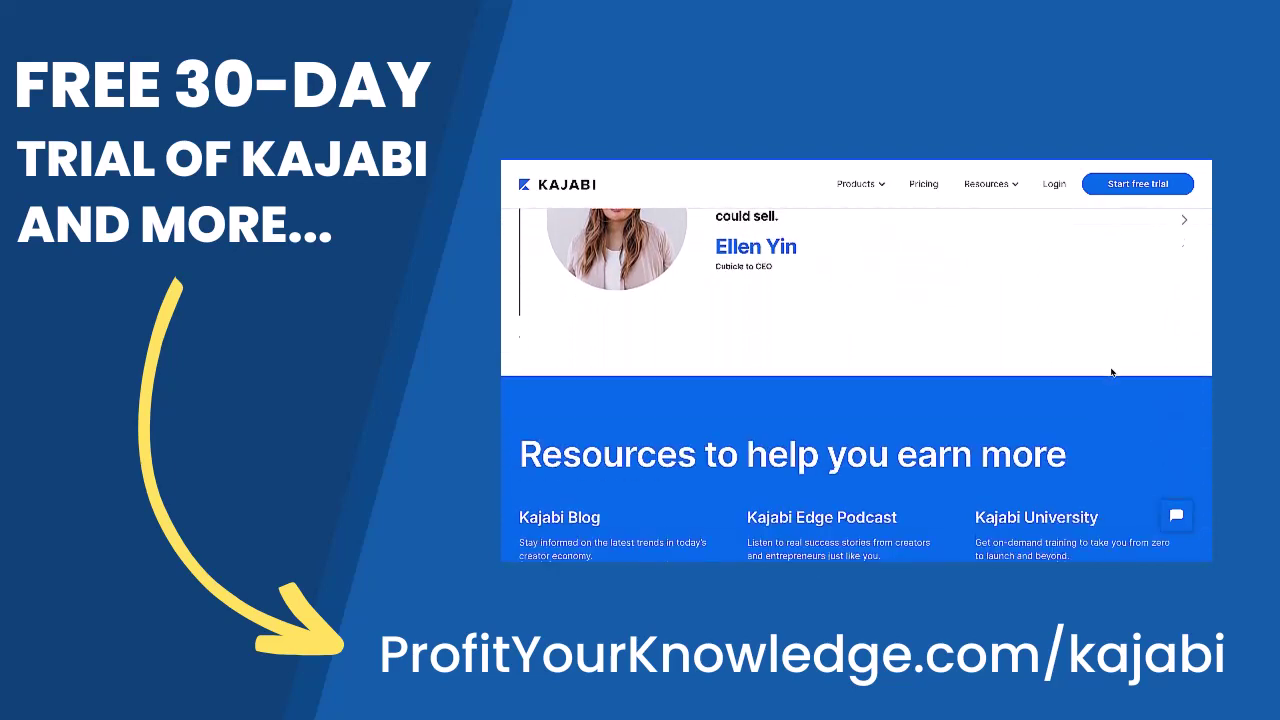
scroll(1111, 371, down, 3)
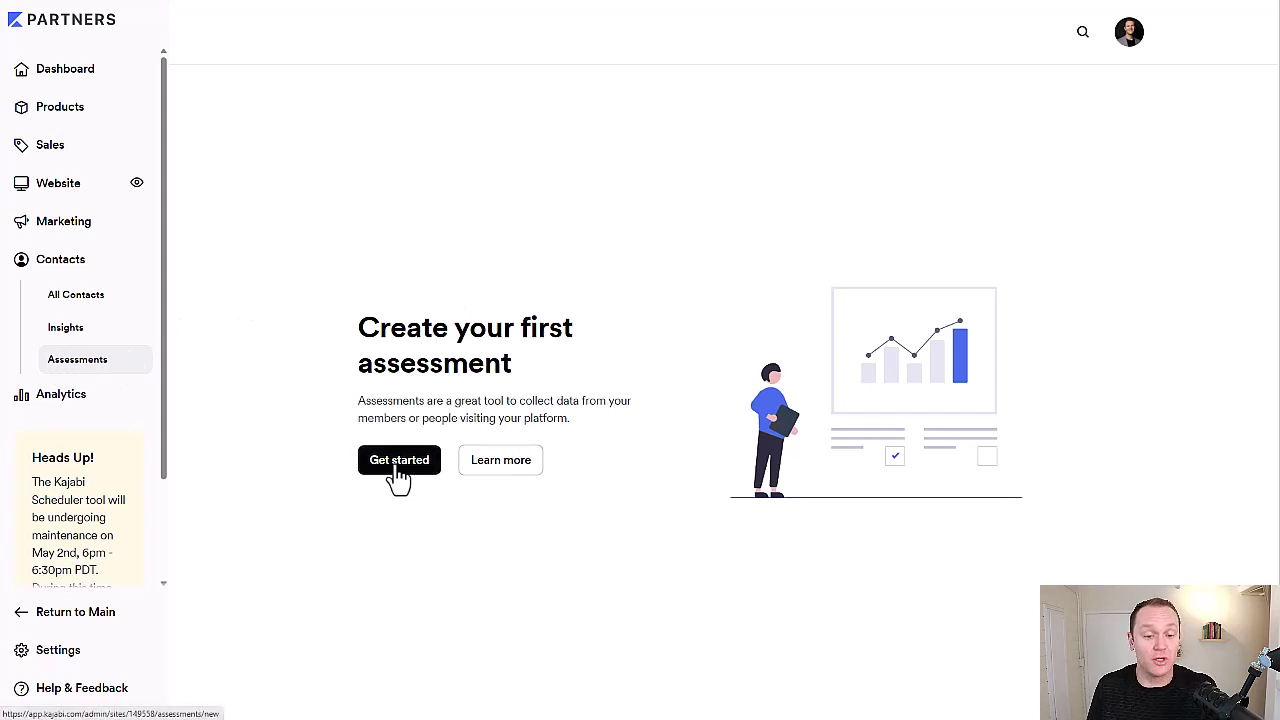
- Create a new assessment titled 'Assessment 1' described as 'This is my first assessment'
click(398, 466)
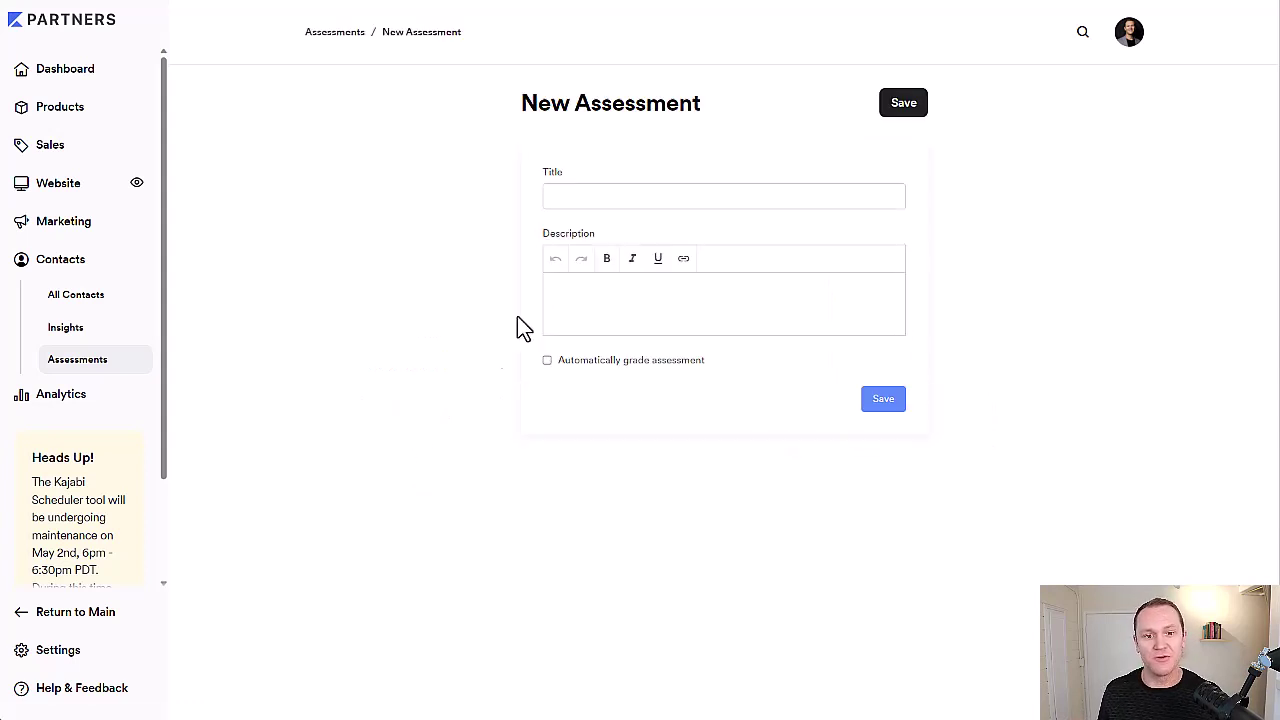
click(587, 197)
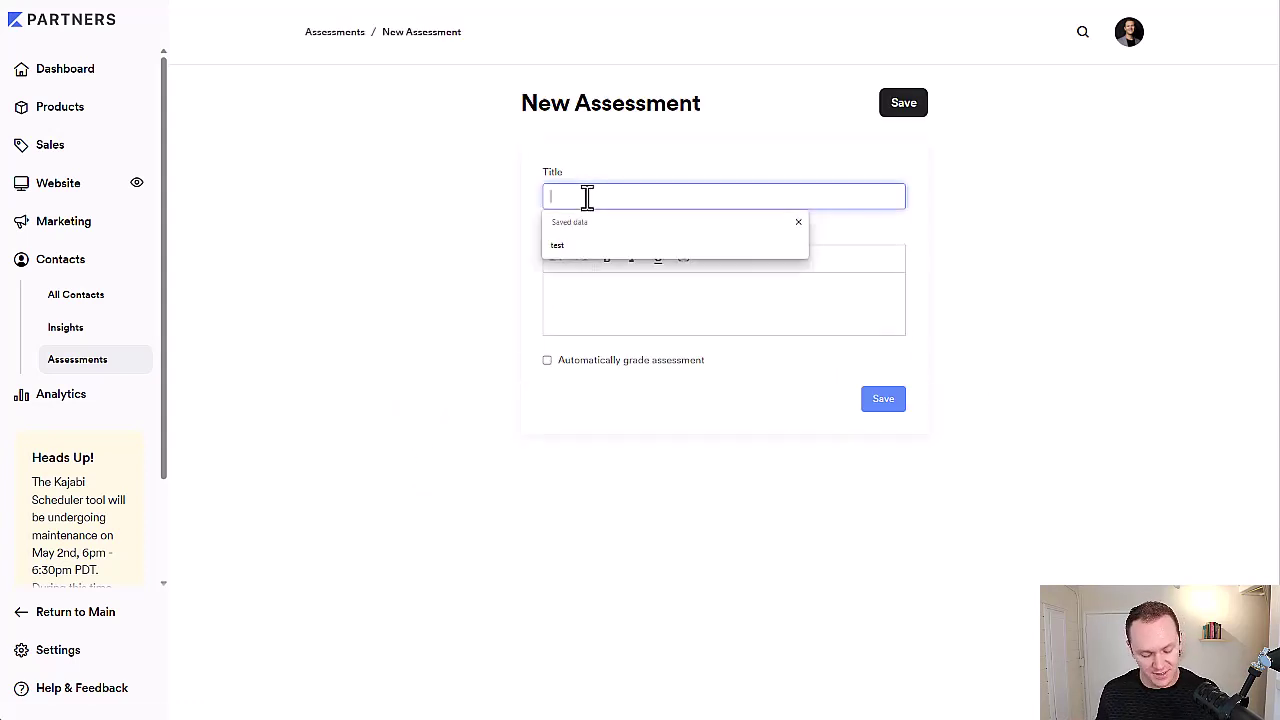
text(Assessment t)
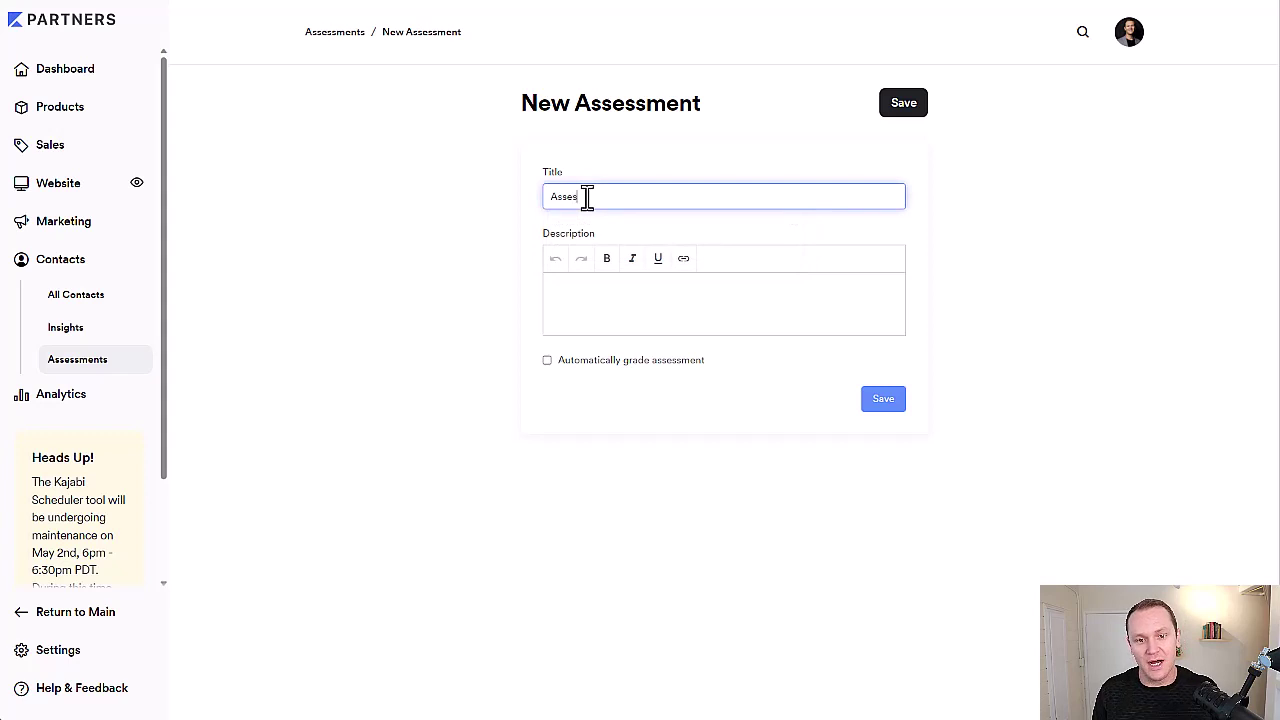
click(587, 290)
text(Th)
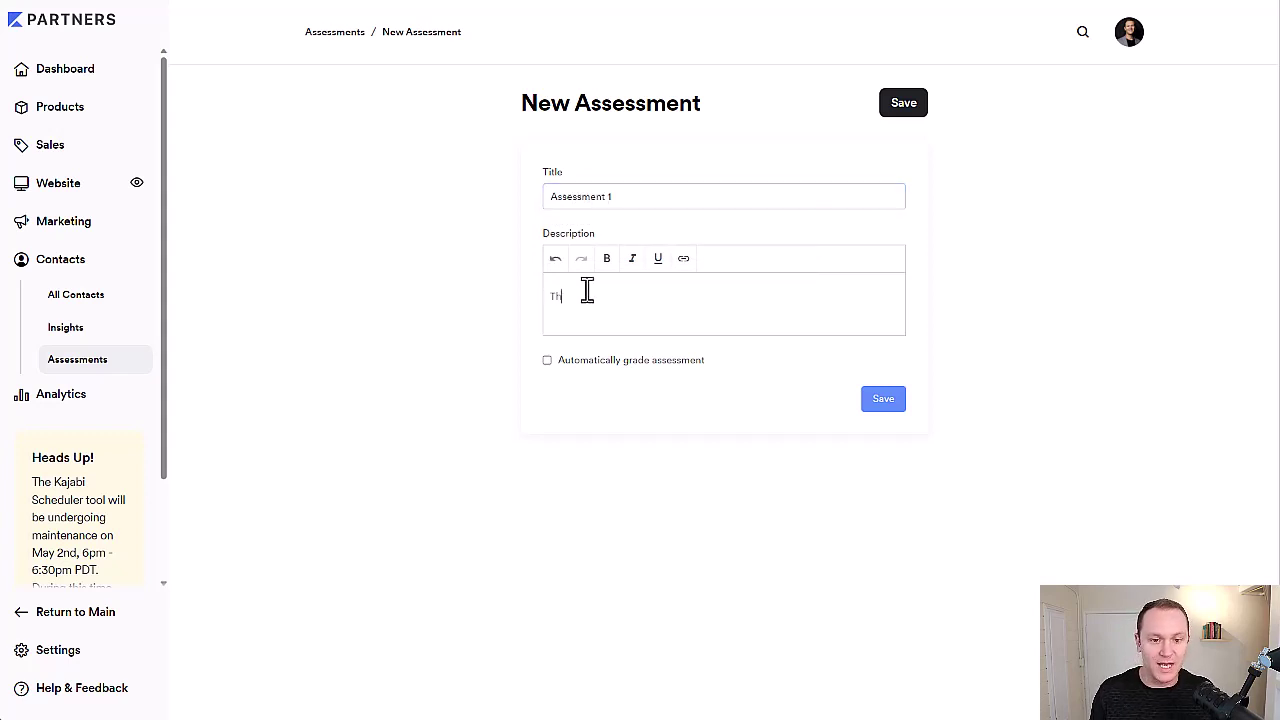
text(is is my firs)
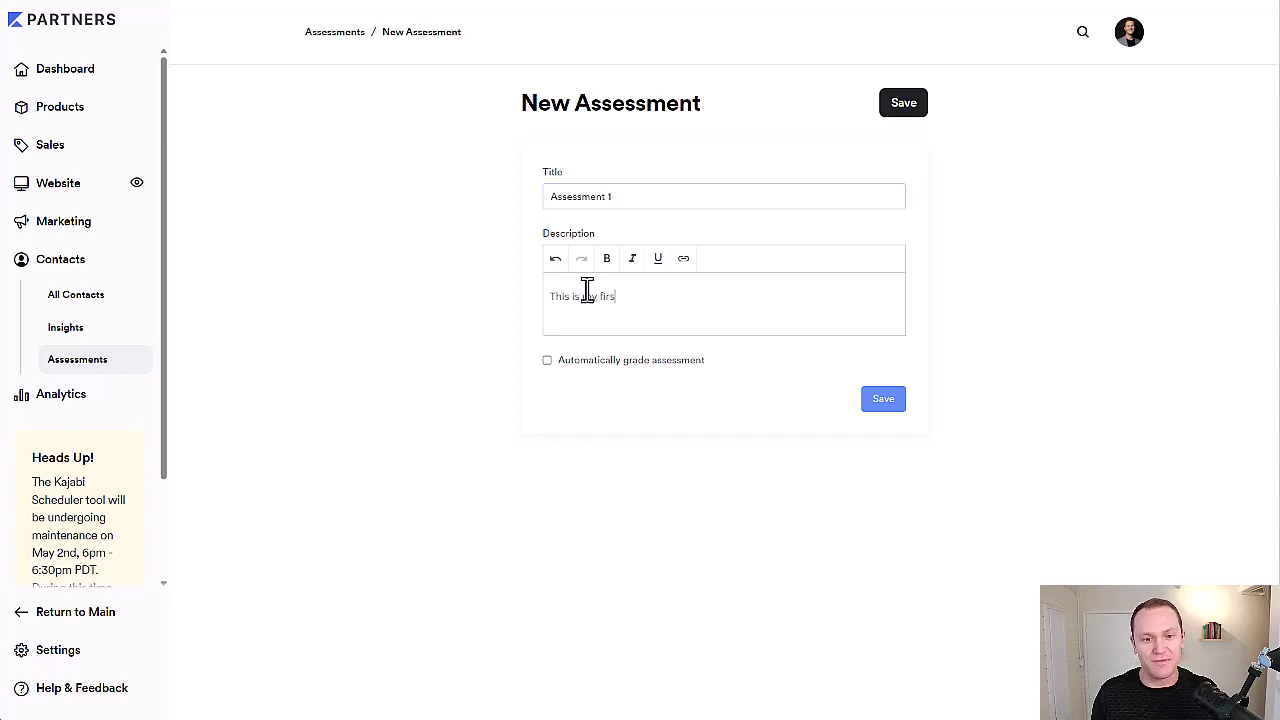
text(t assessment of)
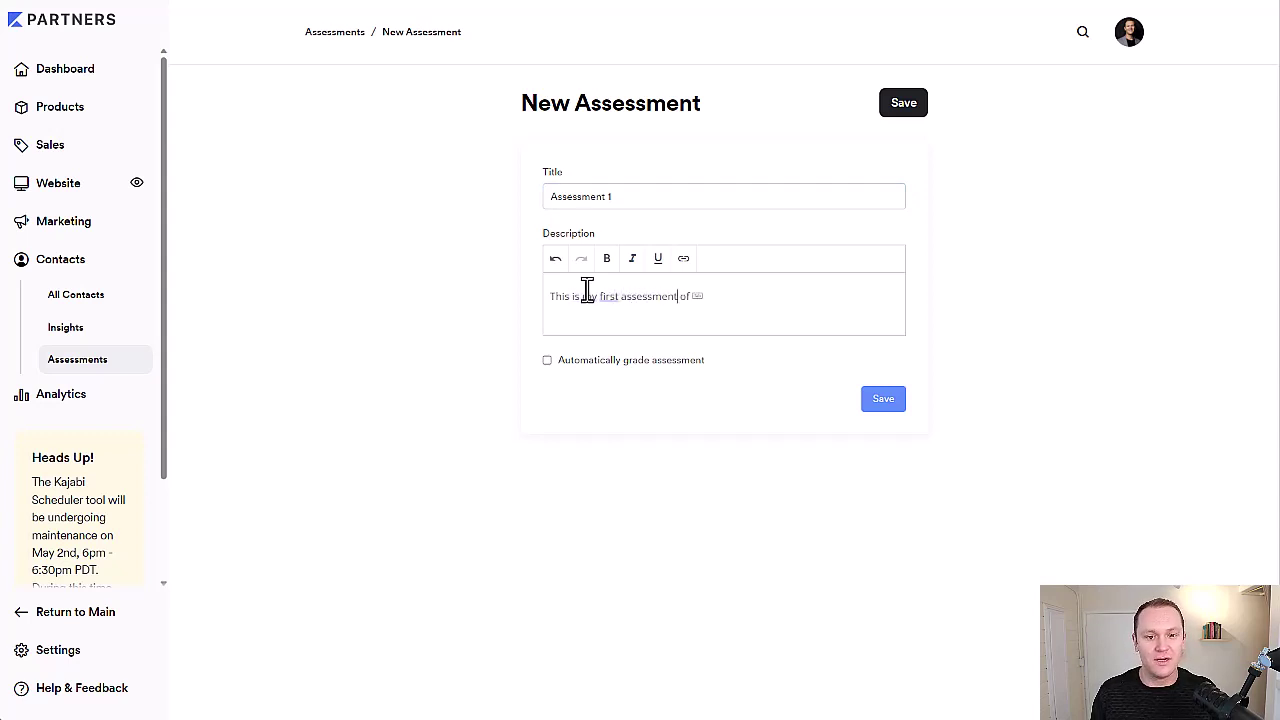
- Remove the trailing 'of' so the description reads 'This is my first assessment'
key(BackSpace)
key(BackSpace)
key(BackSpace)
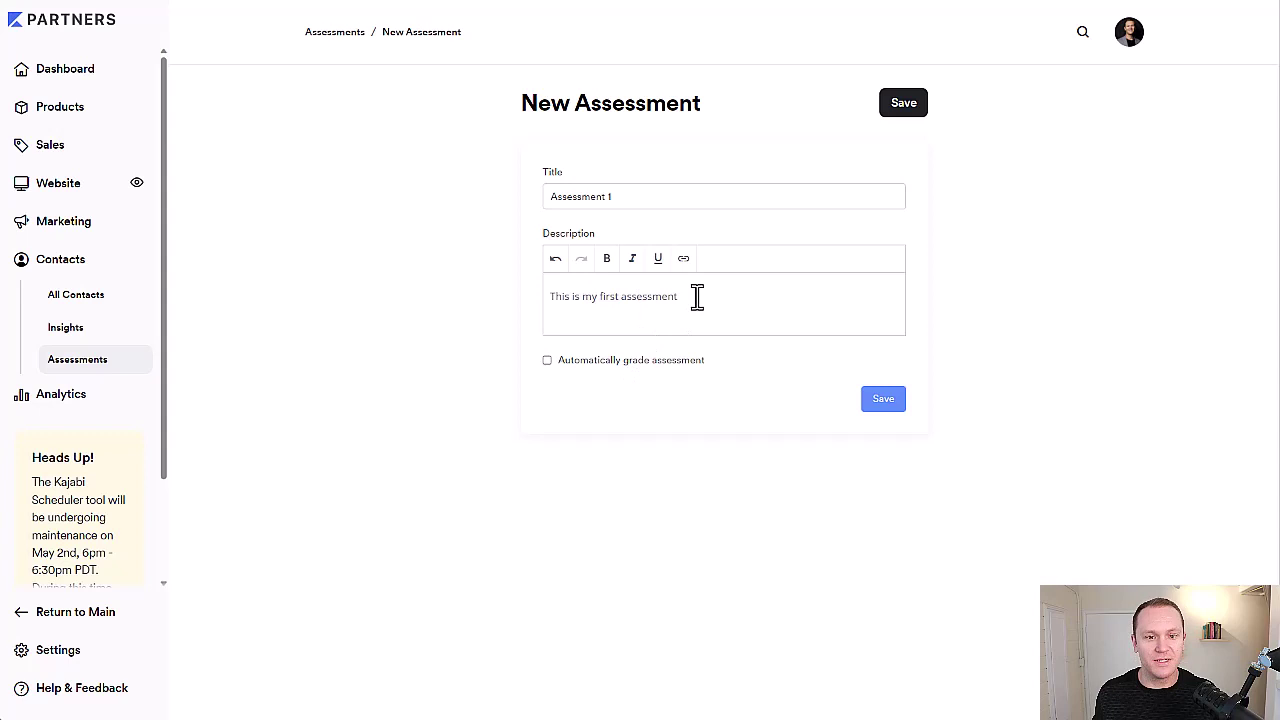
drag(694, 297, 378, 316)
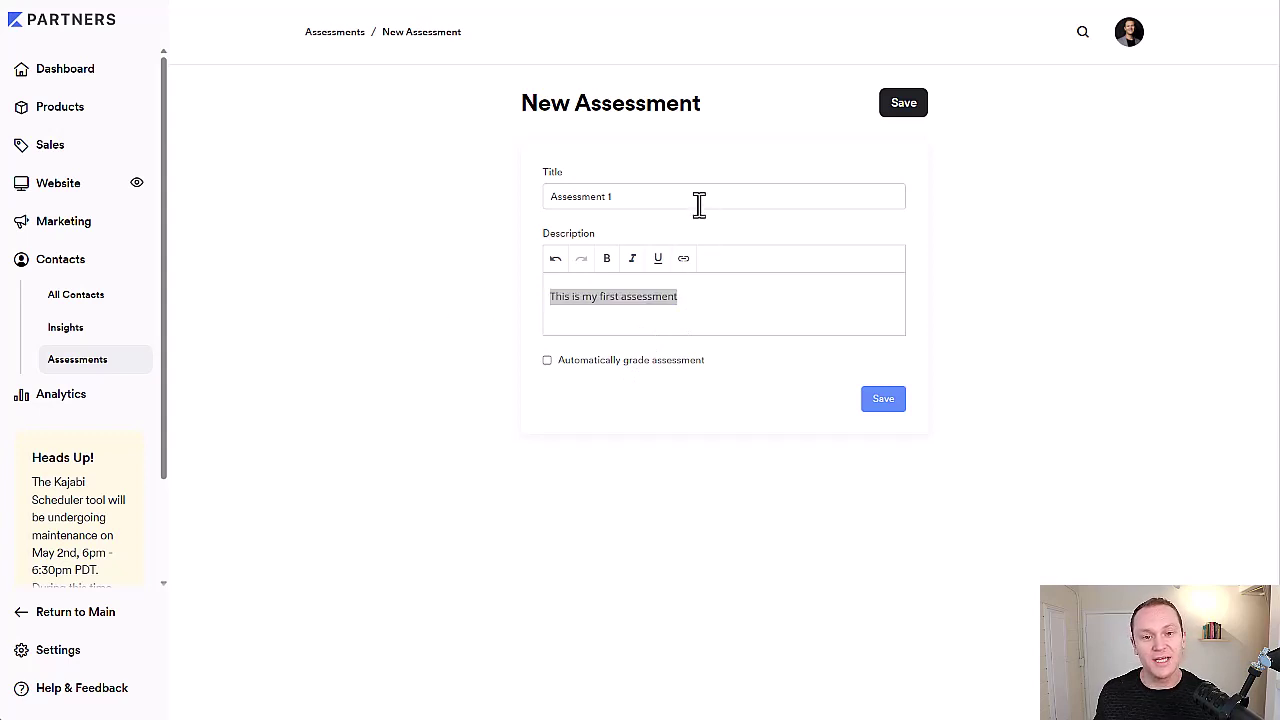
drag(697, 206, 457, 214)
click(403, 302)
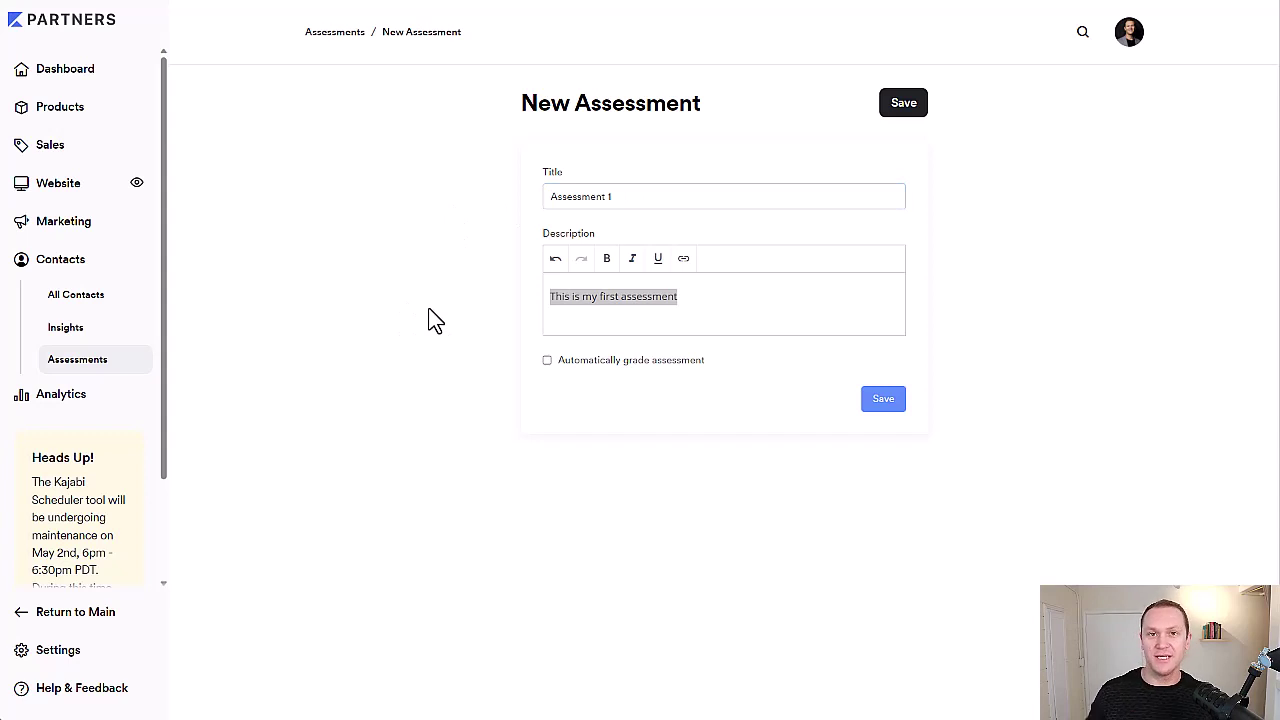
drag(611, 199, 546, 197)
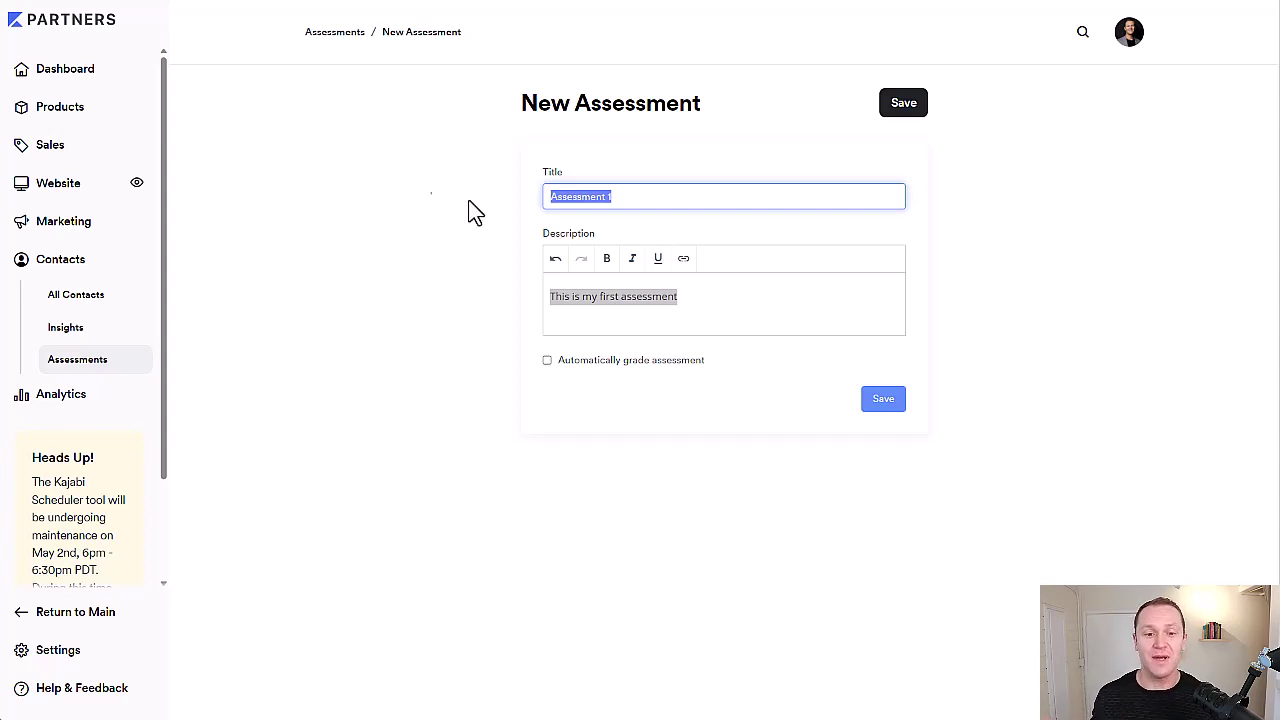
click(703, 296)
- Enable 'Automatically grade assessment', revealing a Passing grade field set to 0%
drag(703, 296, 543, 294)
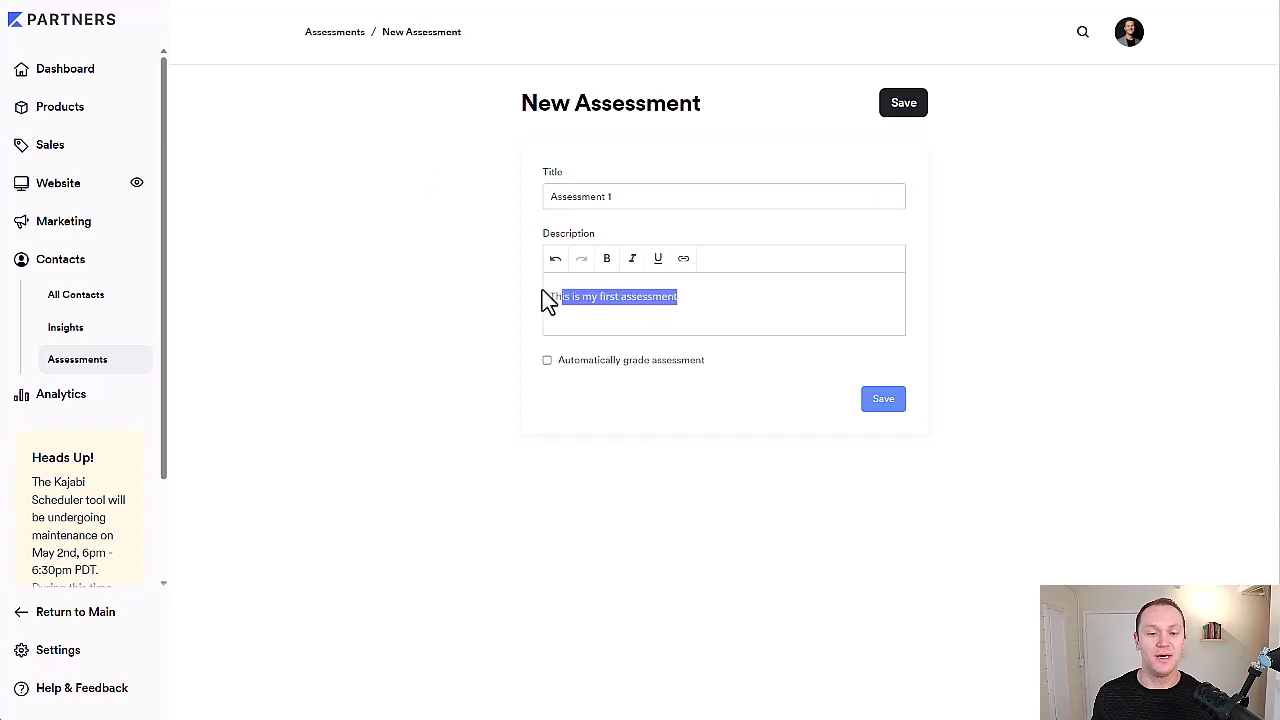
click(698, 304)
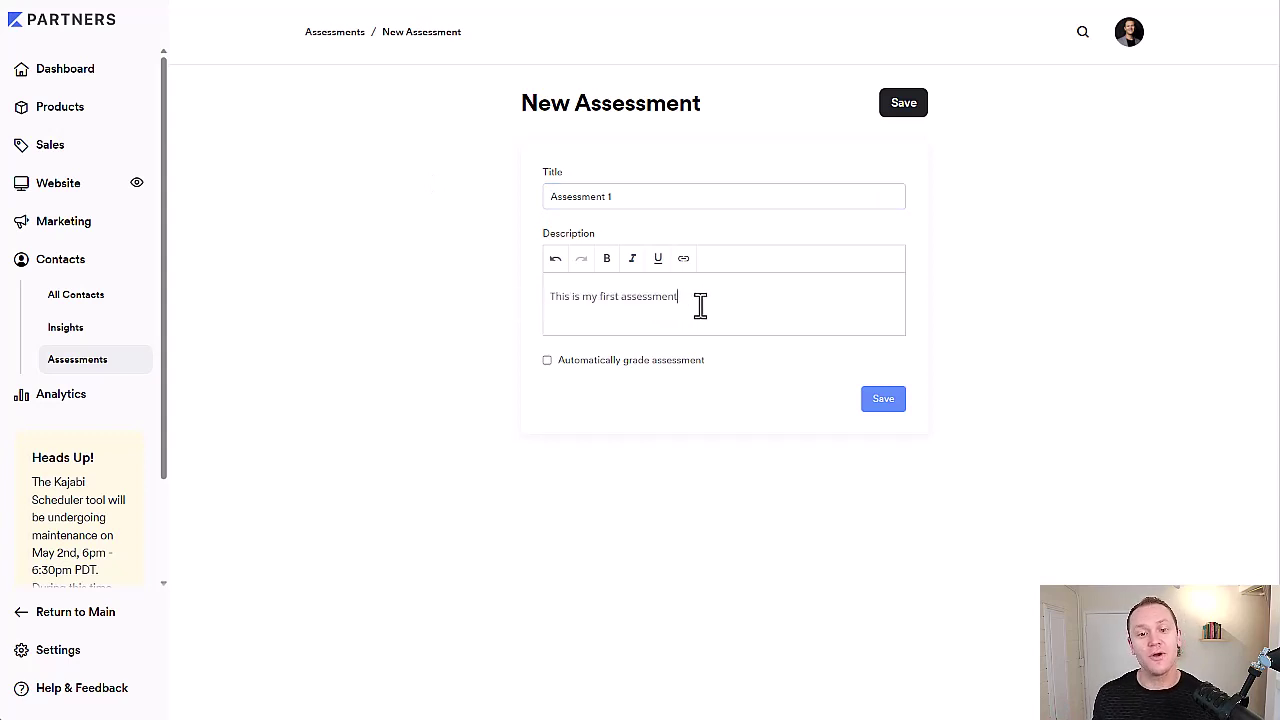
click(634, 197)
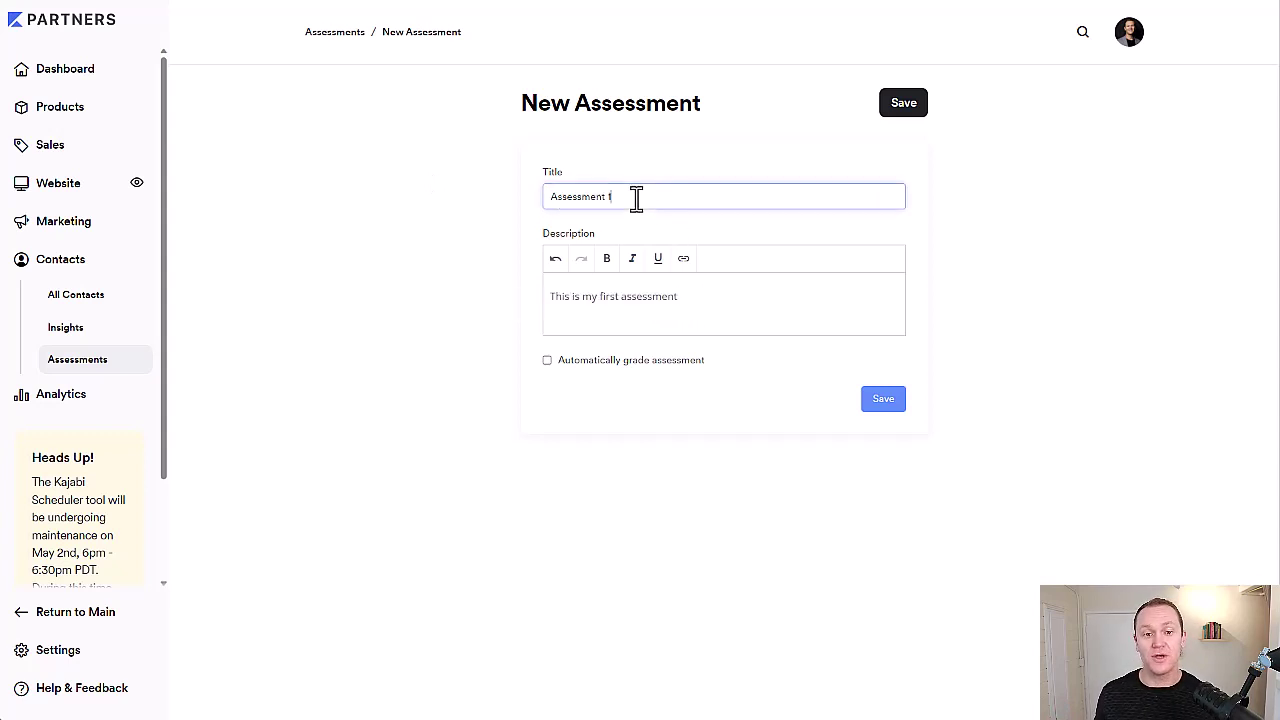
drag(634, 197, 529, 206)
click(540, 204)
click(473, 218)
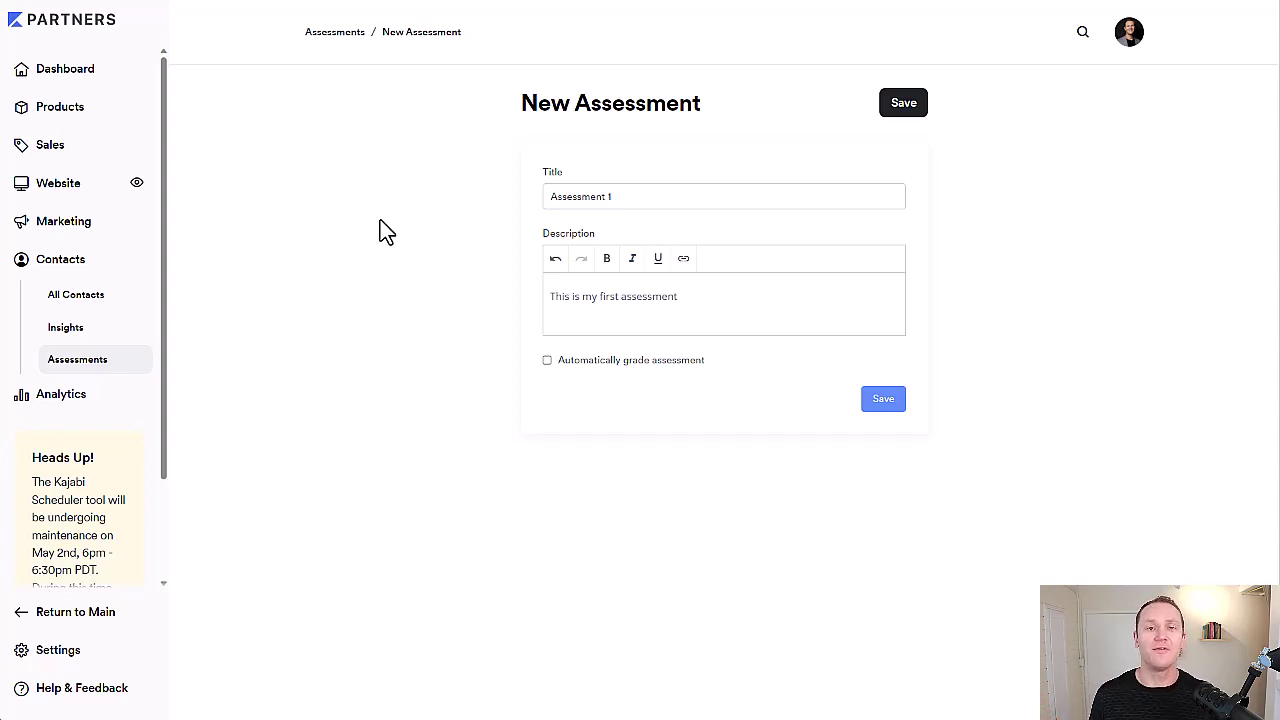
drag(686, 296, 366, 297)
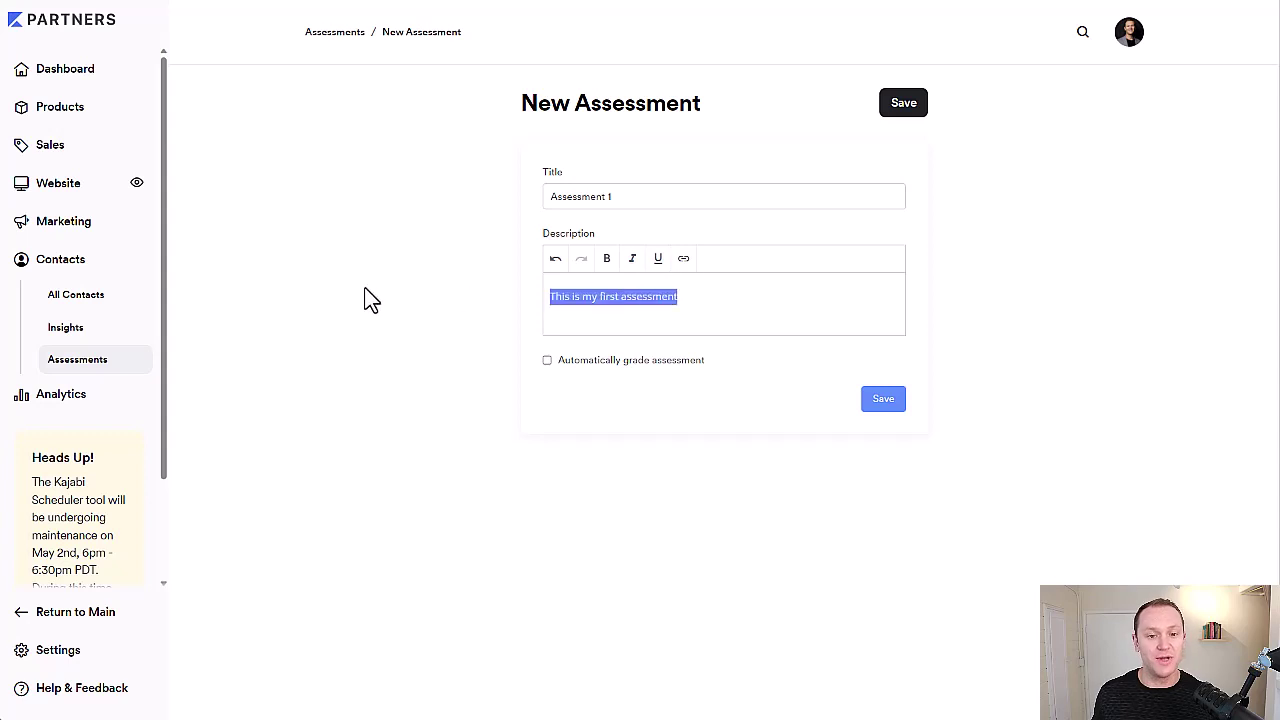
click(664, 332)
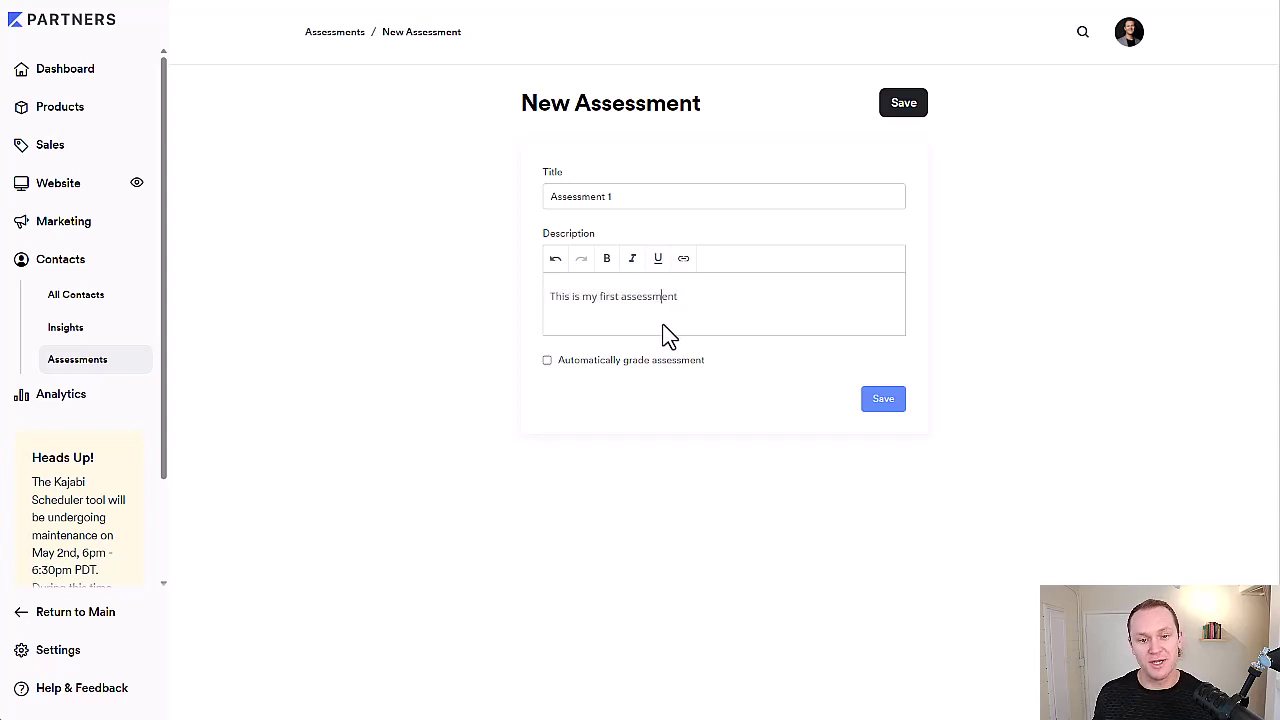
click(548, 365)
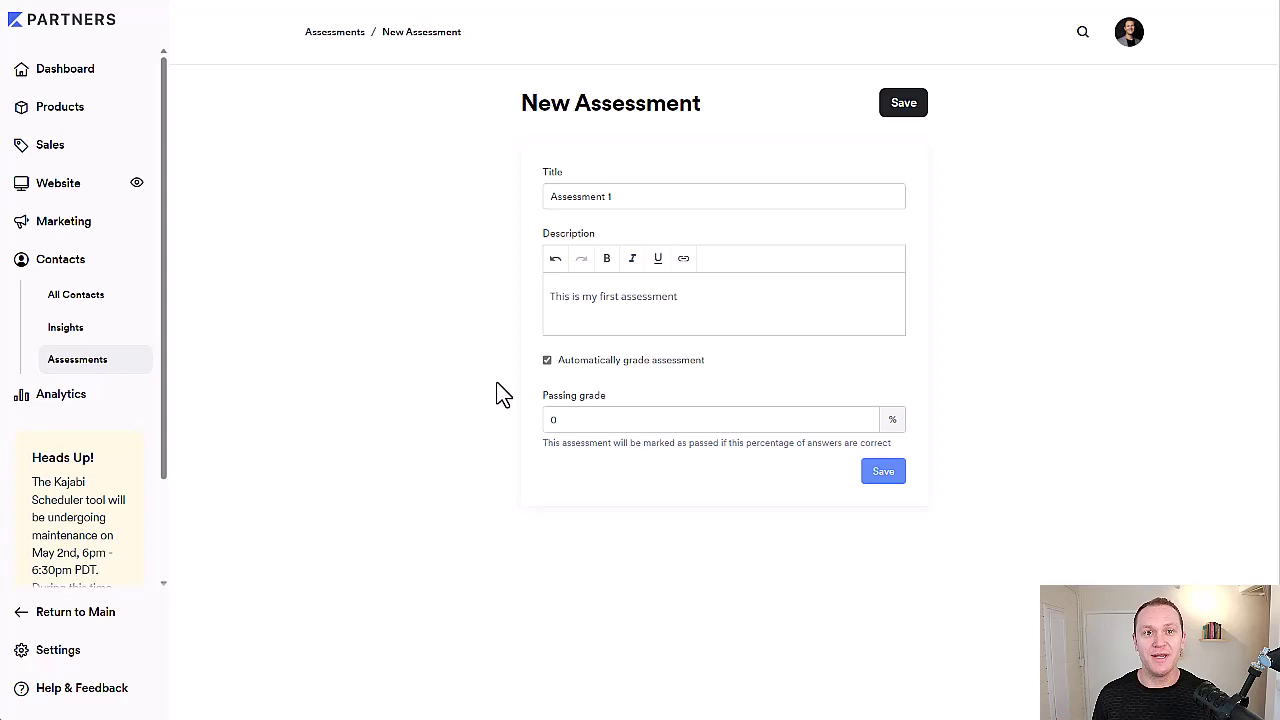
- Try a passing grade of 80%, then switch automatic grading back off
double_click(583, 420)
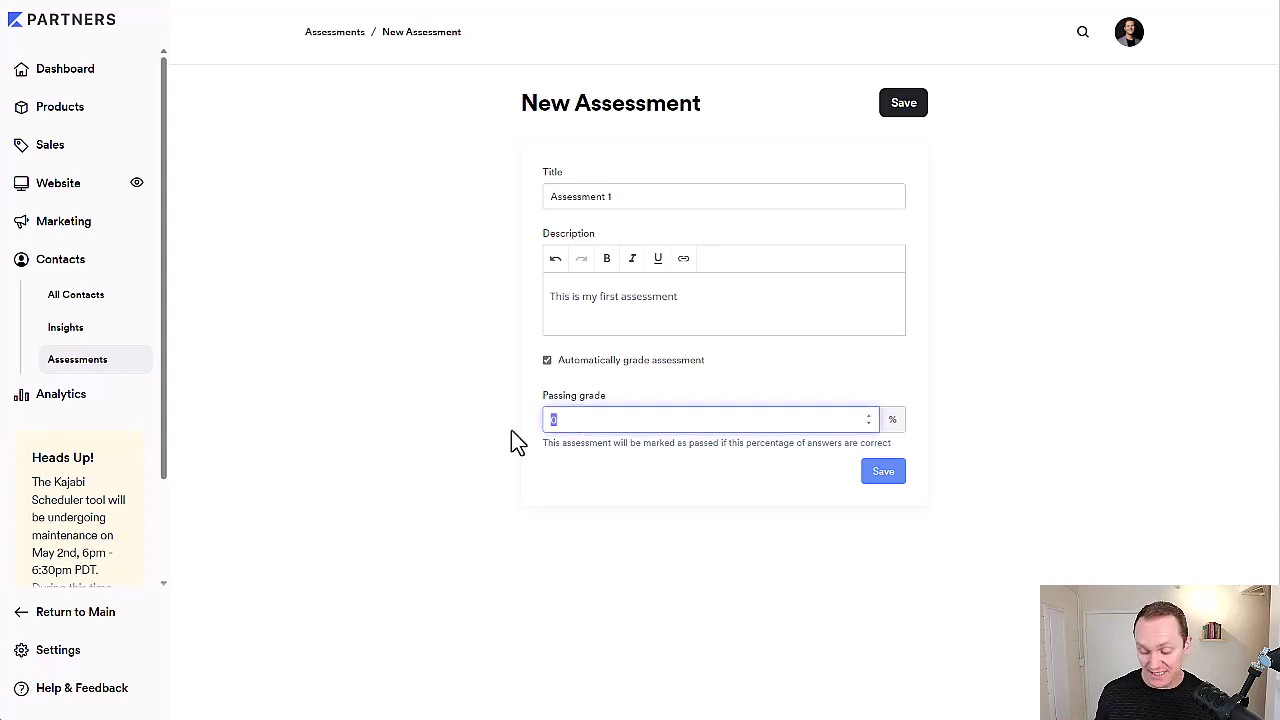
text(60)
key(BackSpace)
key(BackSpace)
text(80)
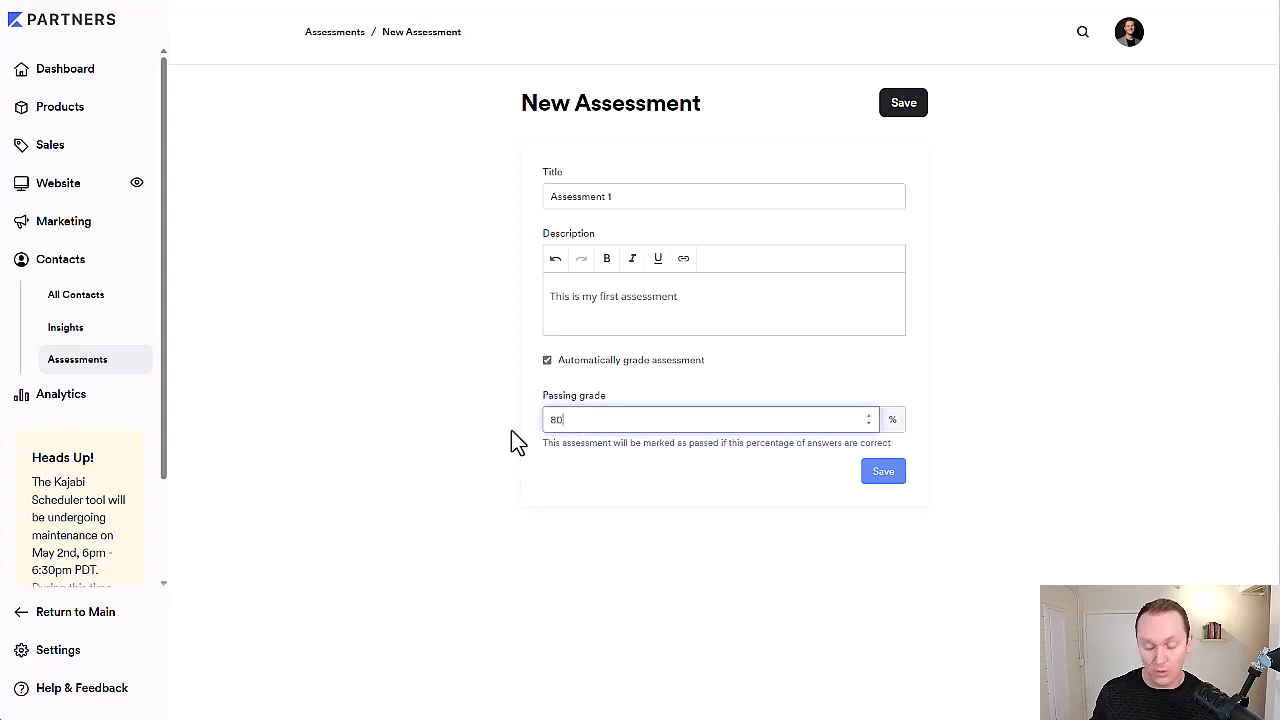
click(511, 433)
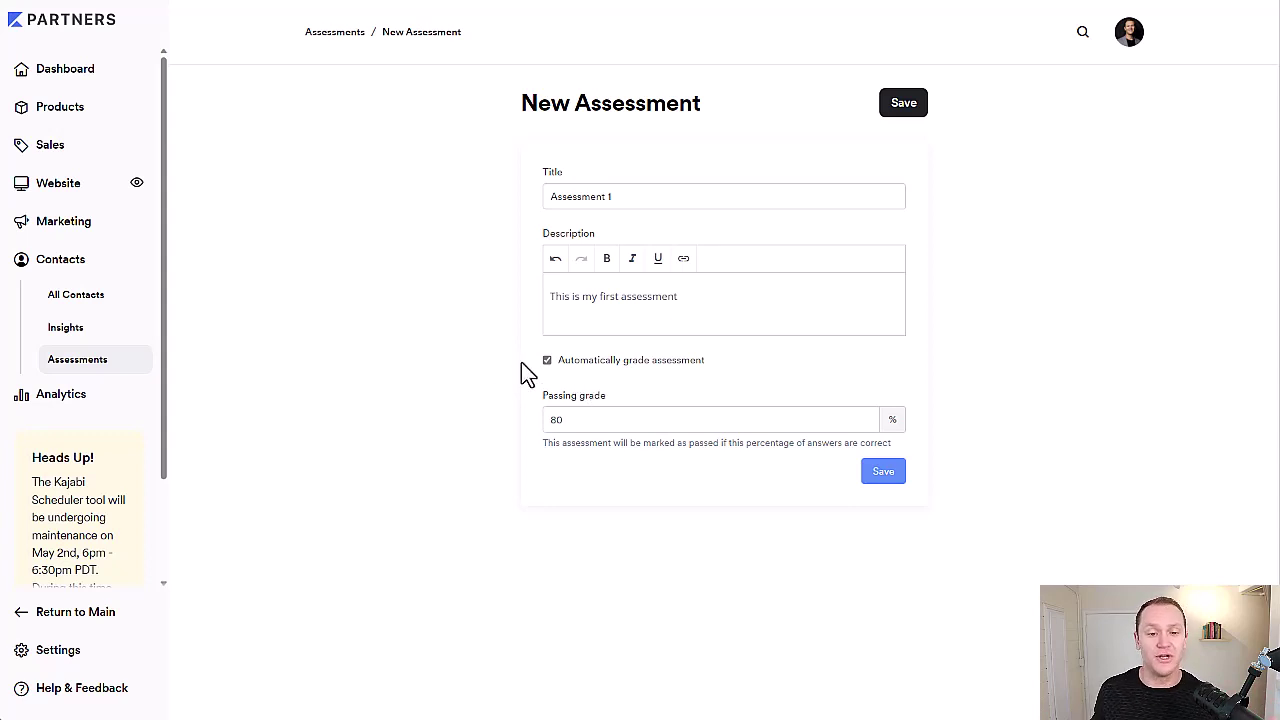
click(547, 362)
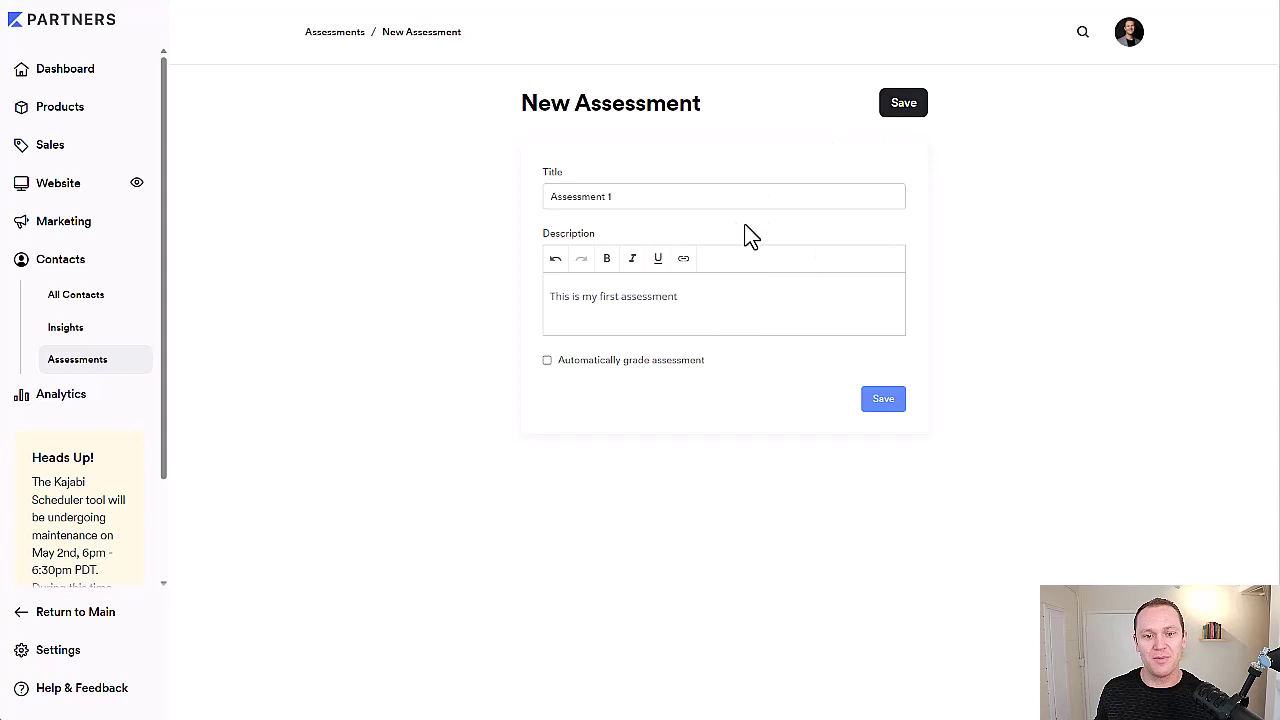
- Save the new assessment to reach its Details tab
click(900, 110)
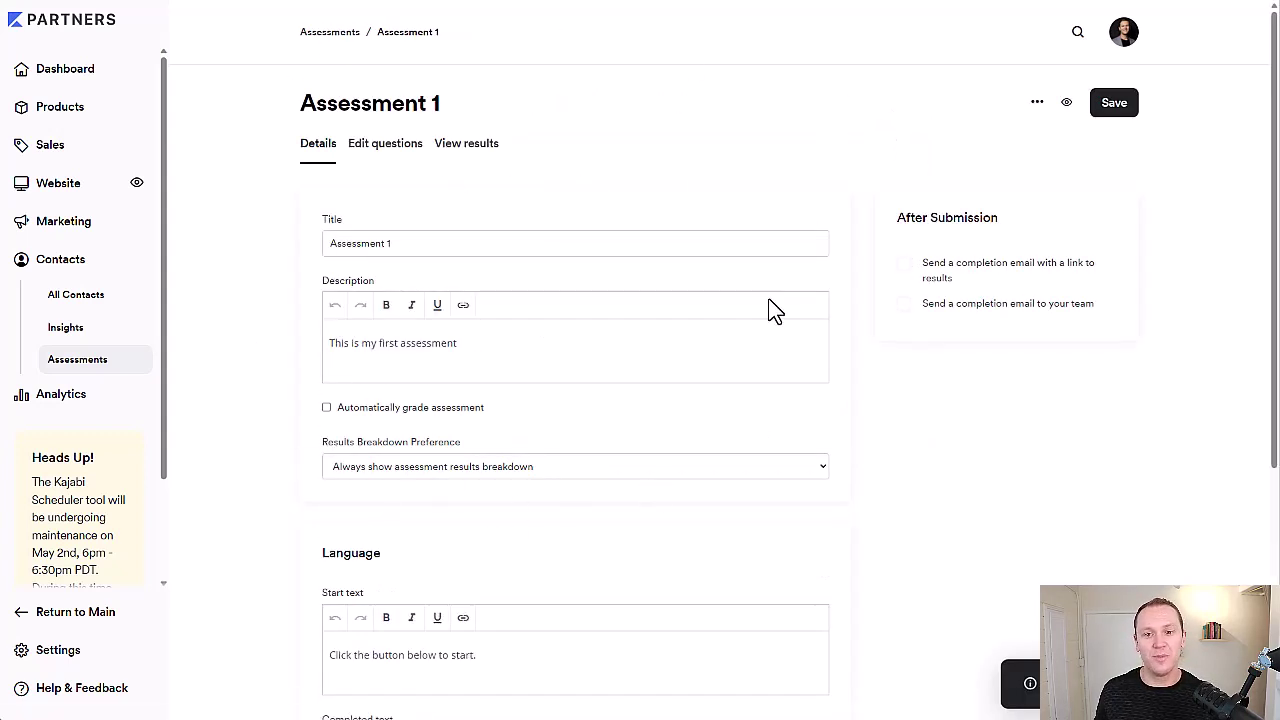
drag(895, 216, 1000, 214)
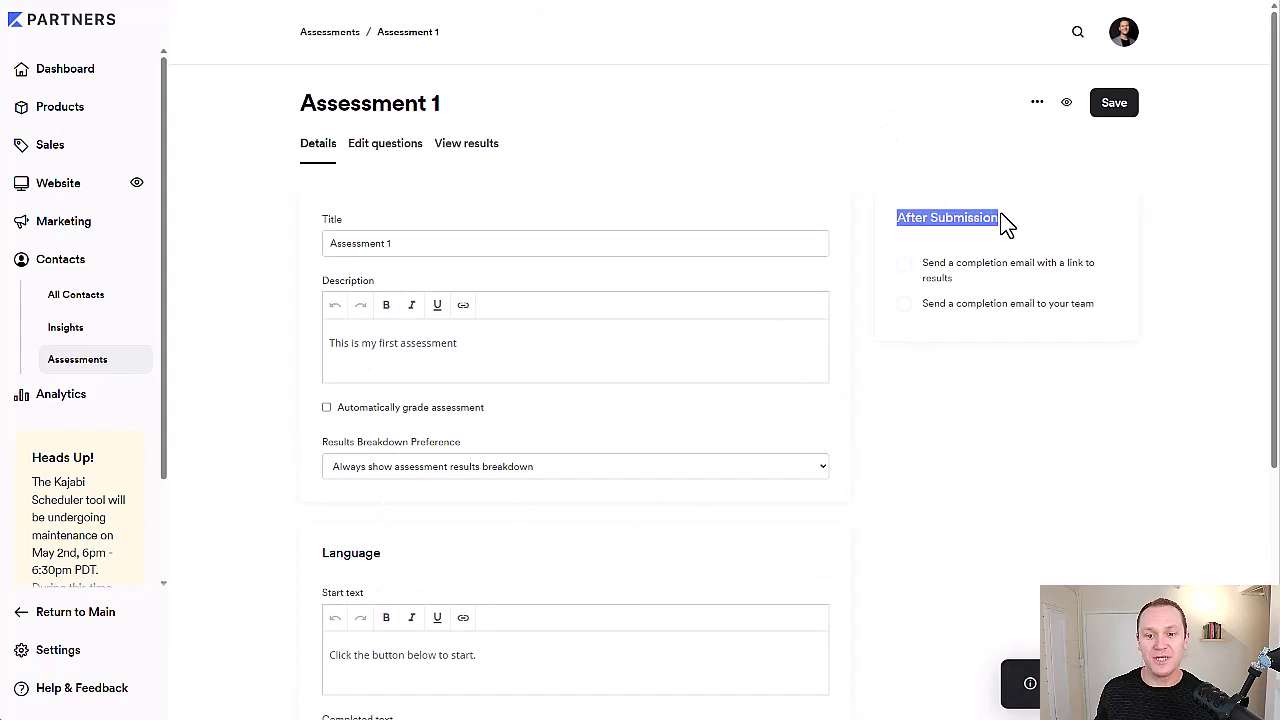
click(985, 252)
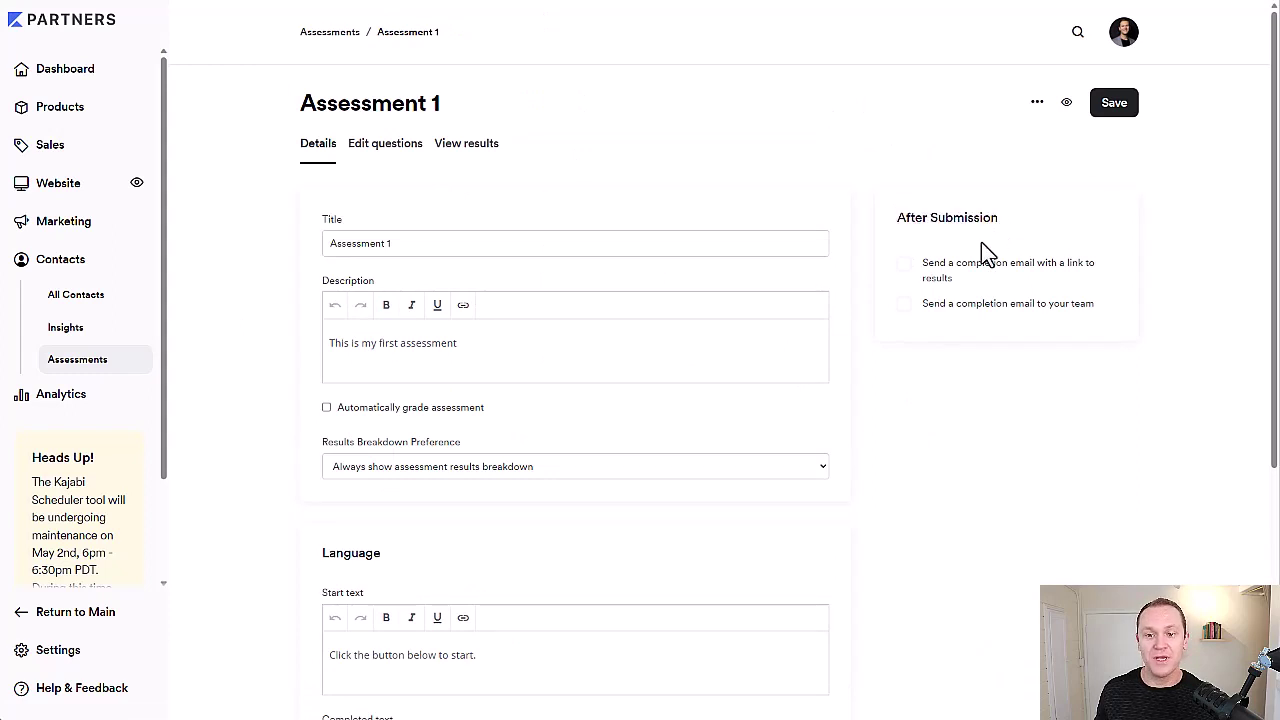
- Toggle the results-link and team completion emails on and back off, leaving both disabled
click(911, 272)
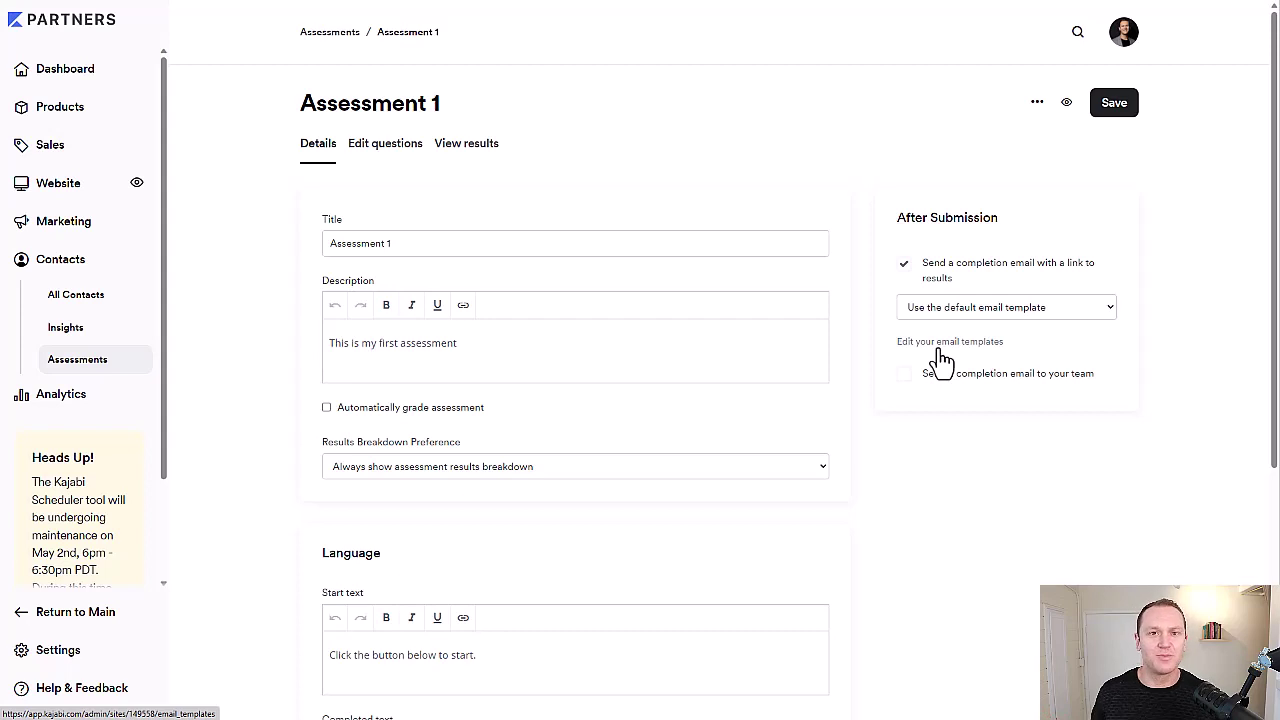
click(907, 265)
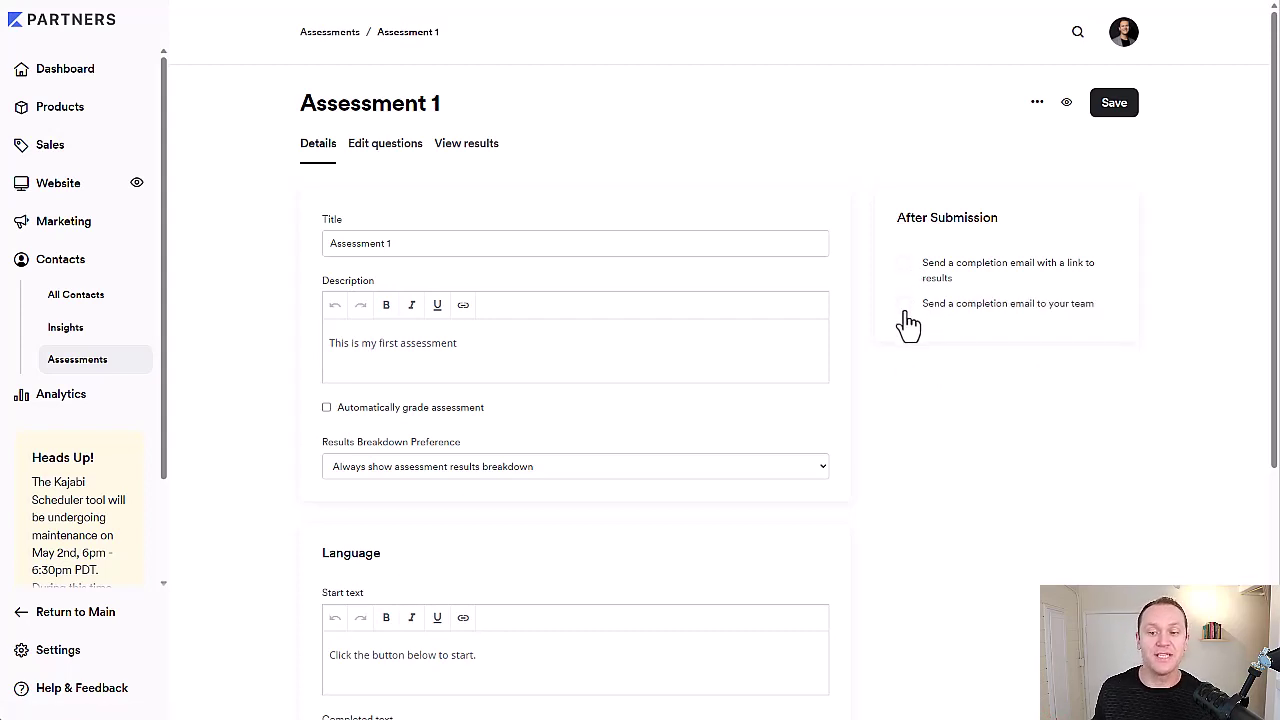
click(905, 305)
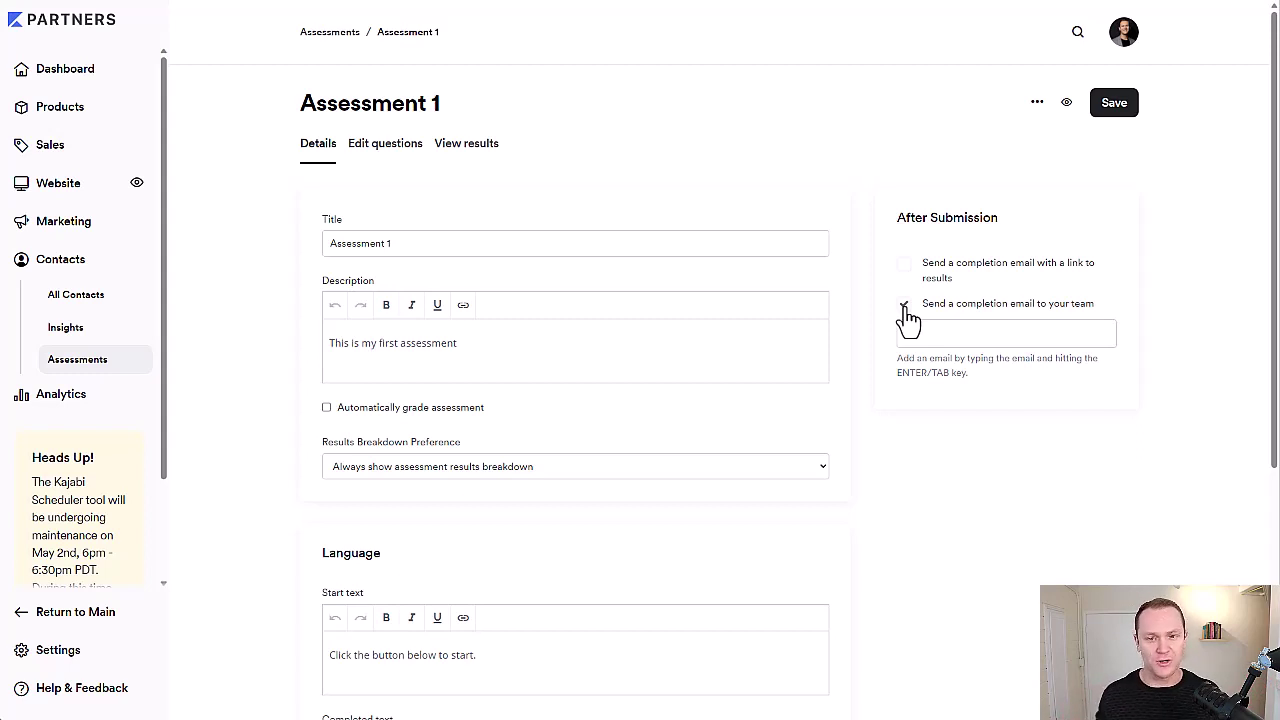
click(905, 306)
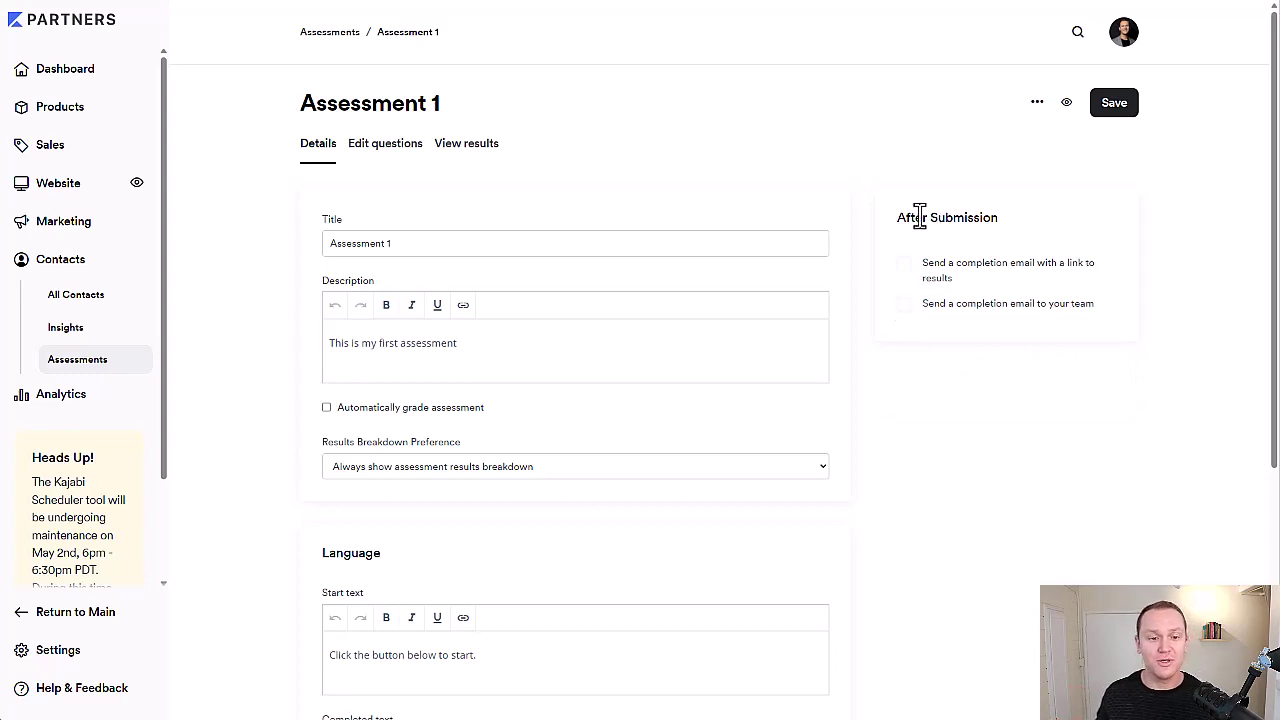
drag(392, 246, 323, 250)
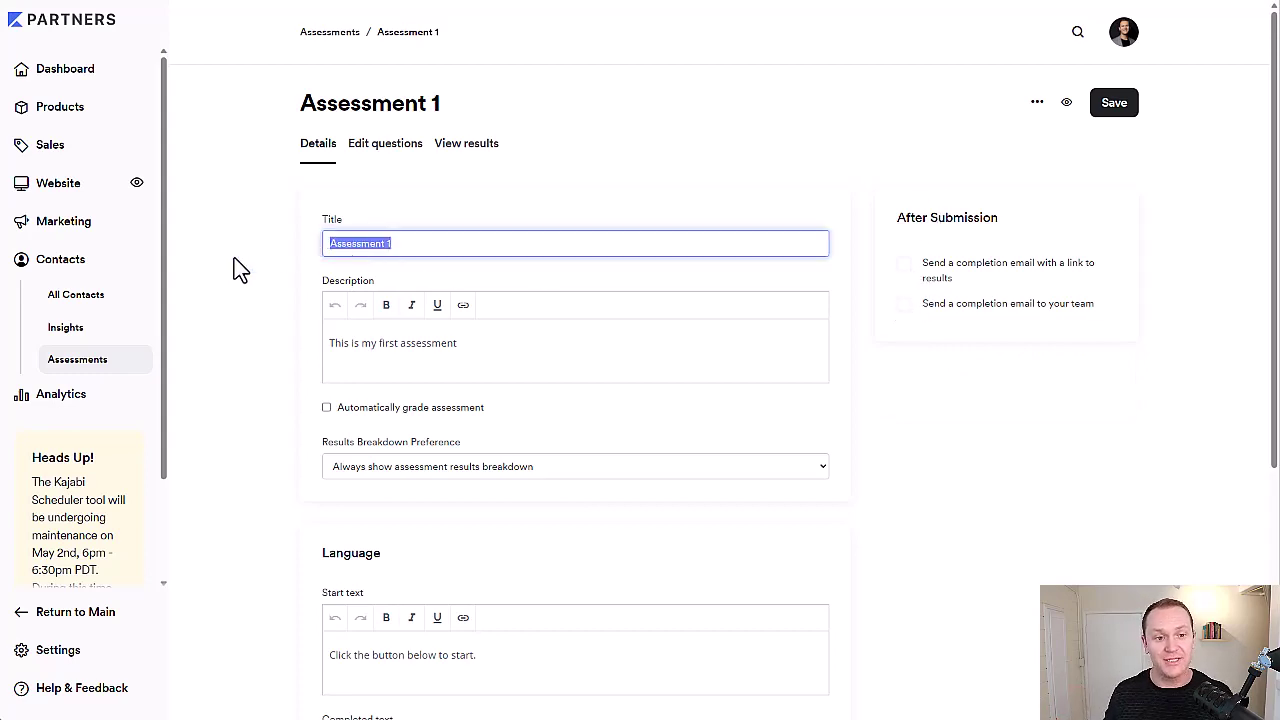
- Set the Results Breakdown Preference to 'Always hide assessment results breakdown'
scroll(237, 270, down, 1)
scroll(240, 268, up, 1)
scroll(266, 271, down, 1)
drag(500, 234, 262, 237)
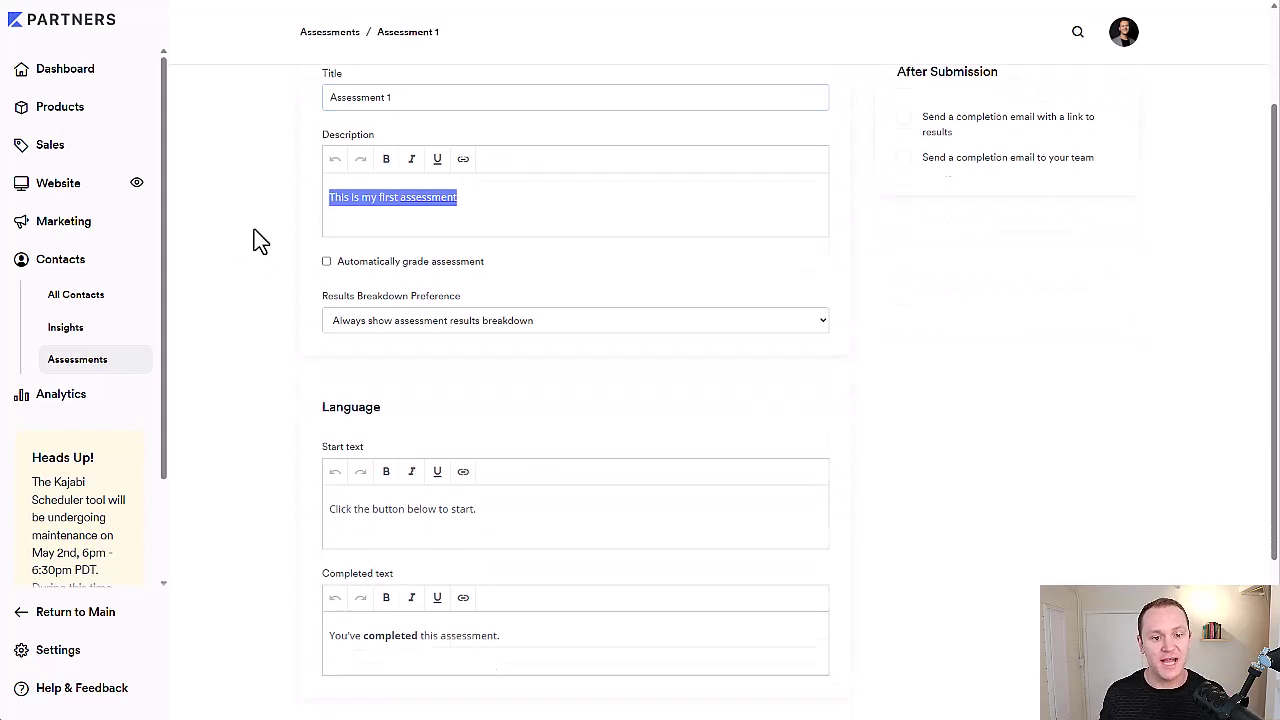
scroll(300, 225, down, 1)
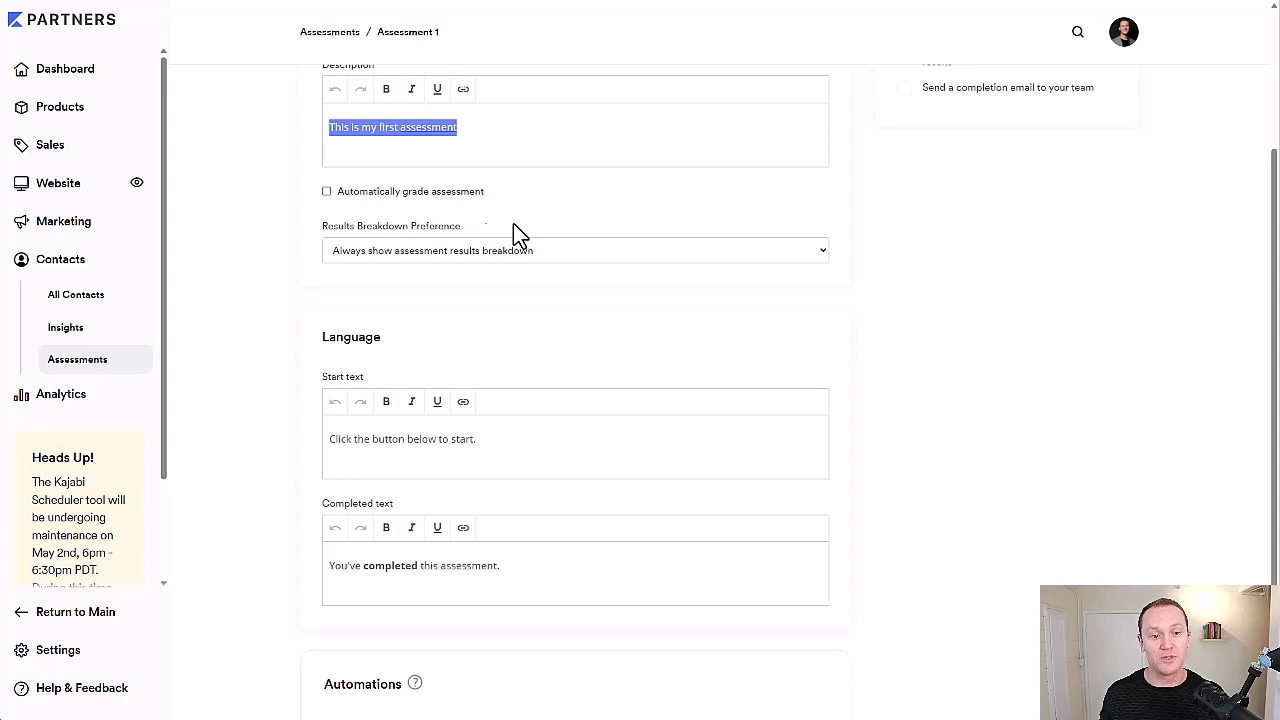
click(579, 250)
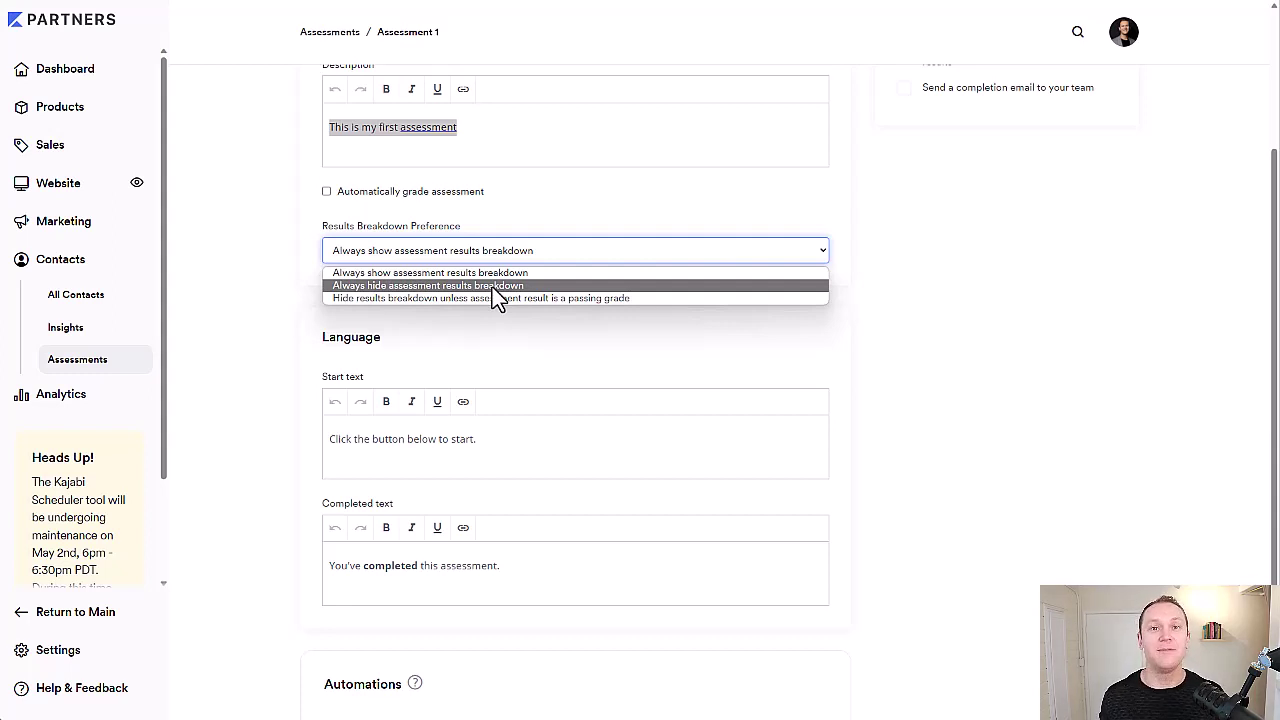
click(347, 288)
scroll(268, 303, up, 3)
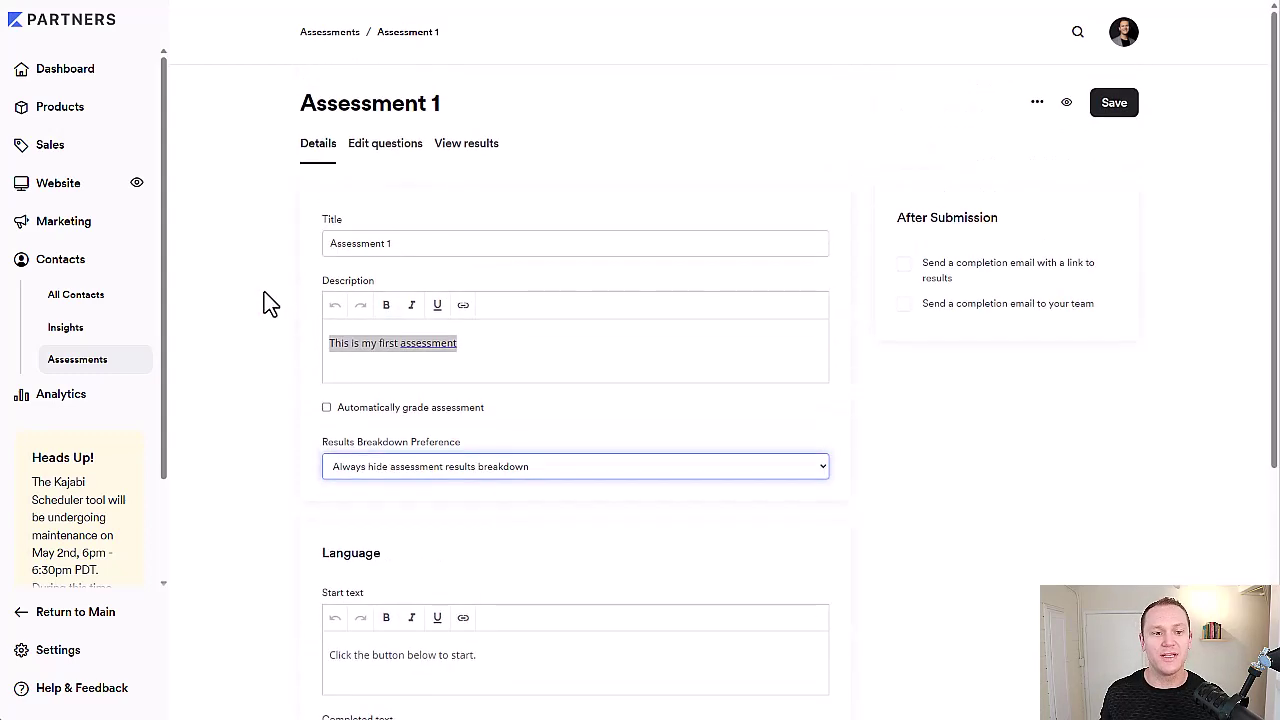
click(266, 312)
click(481, 345)
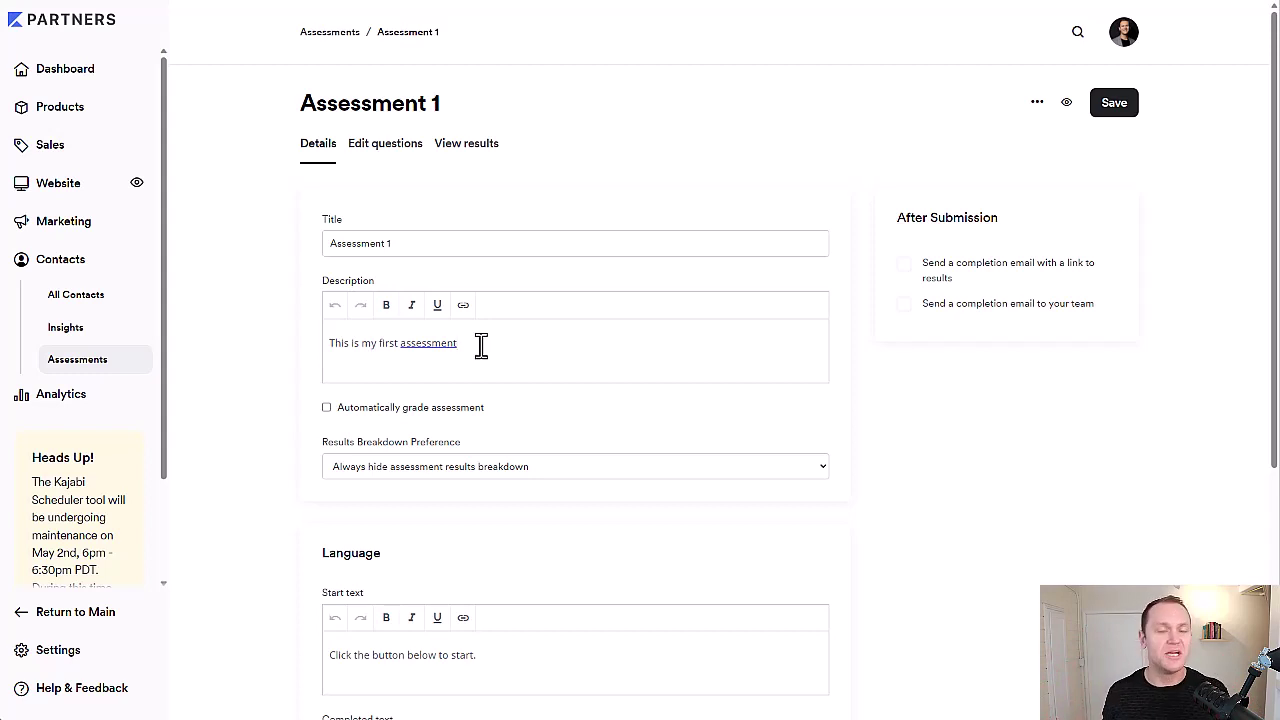
- Replace 'assessment.' with 'quiz.' so the completed text reads 'You've completed this quiz.'
scroll(203, 435, down, 3)
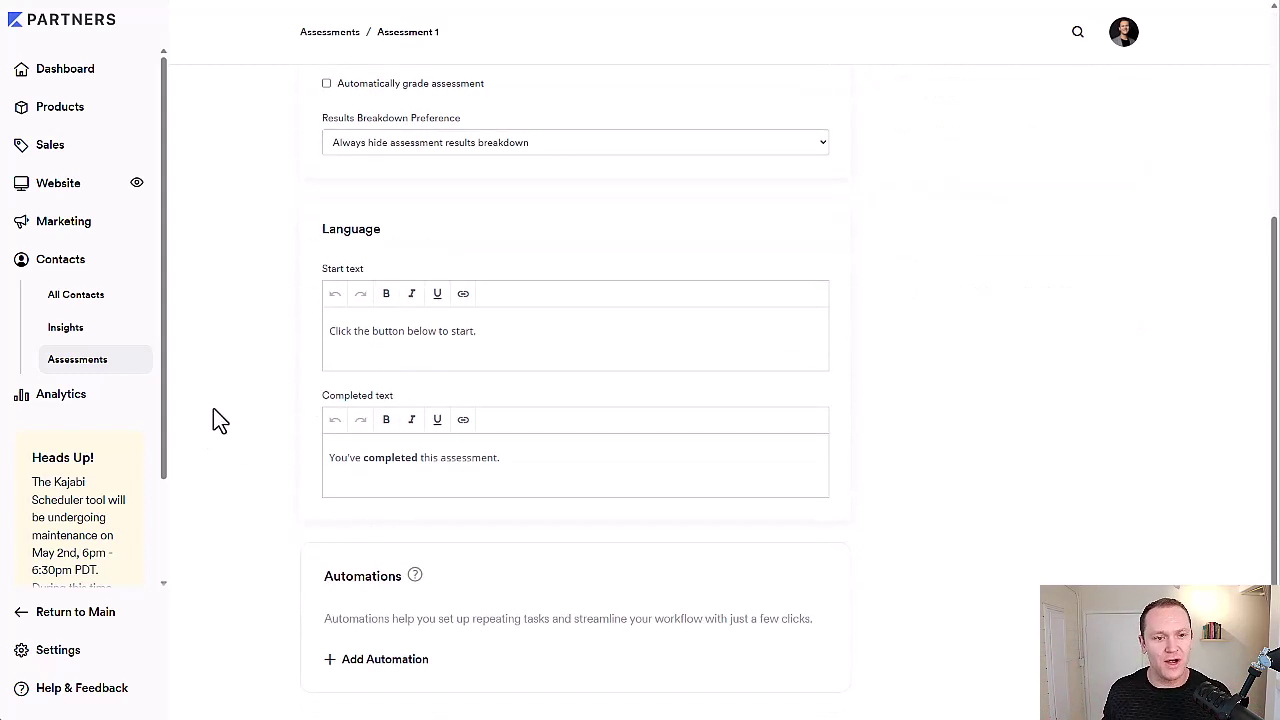
drag(329, 331, 508, 340)
click(508, 340)
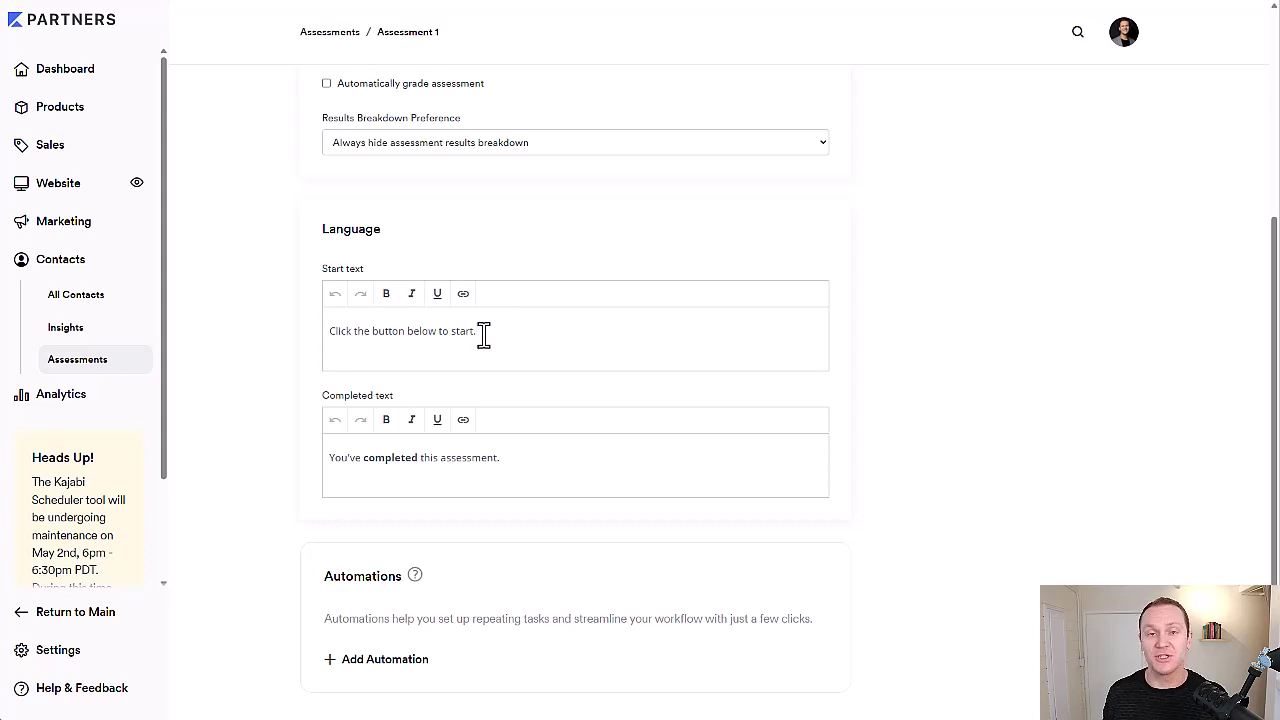
drag(483, 335, 291, 346)
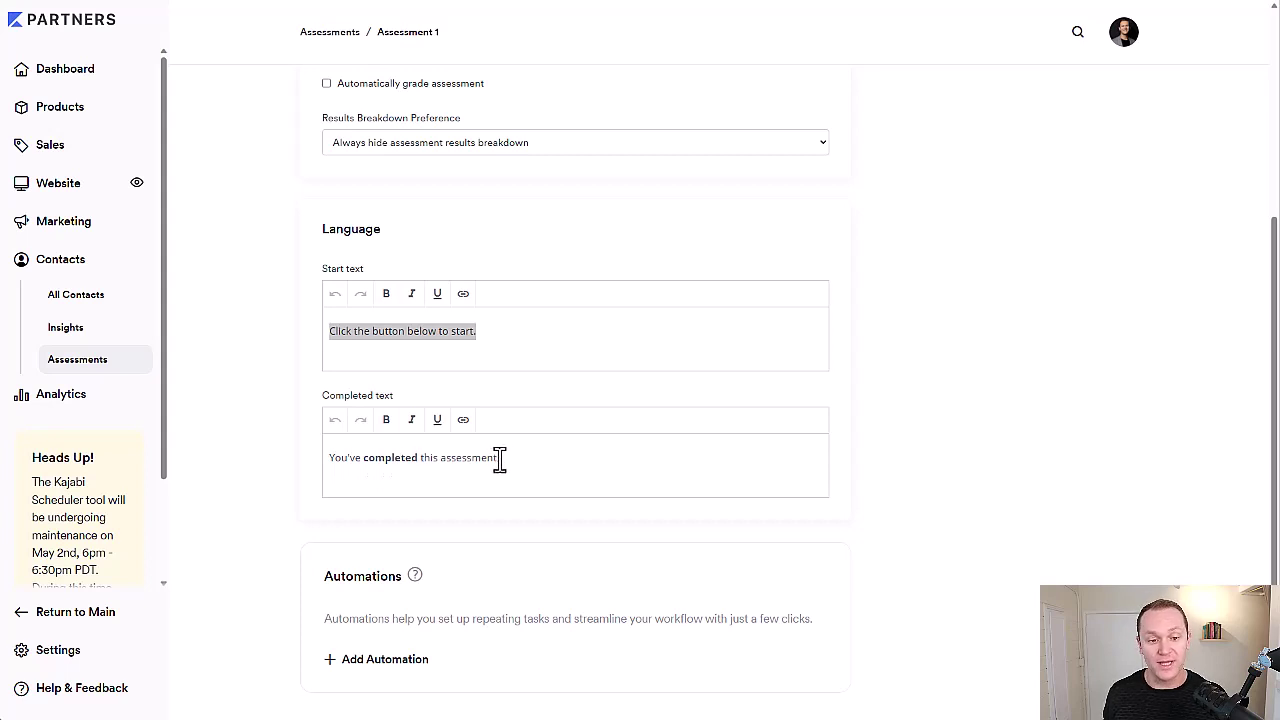
drag(500, 458, 444, 460)
text(quiz.)
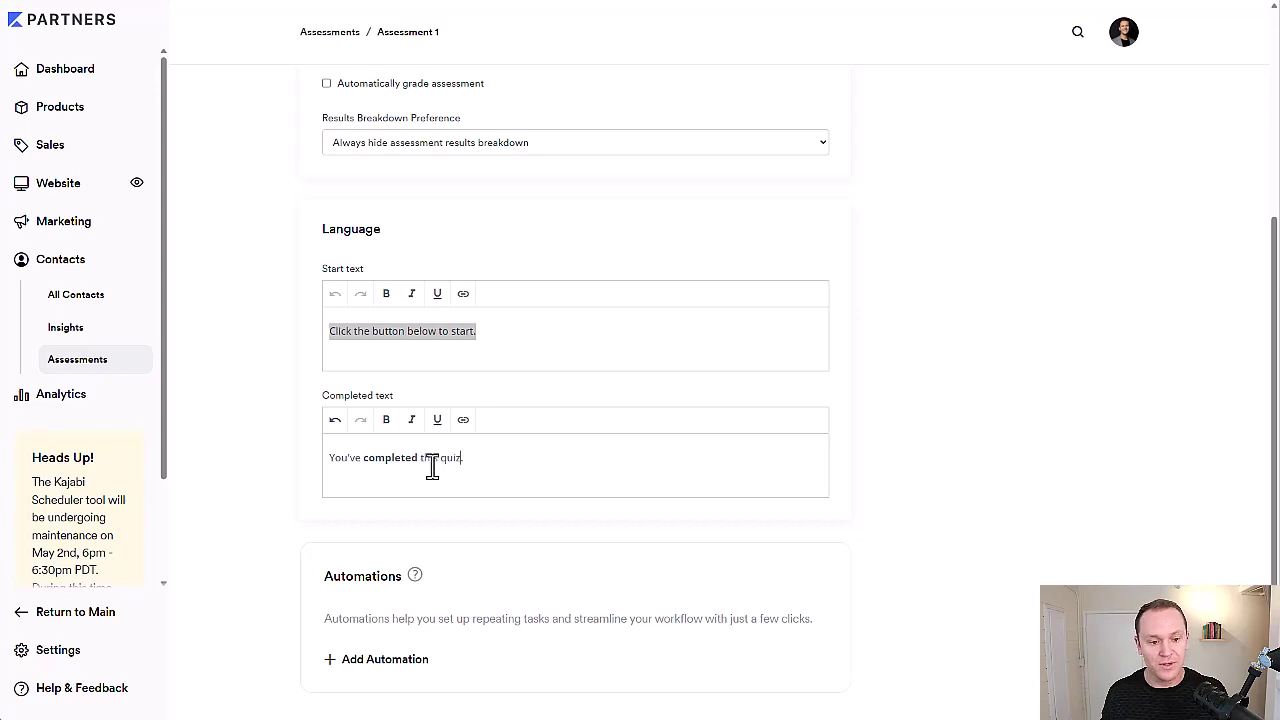
scroll(288, 515, down, 1)
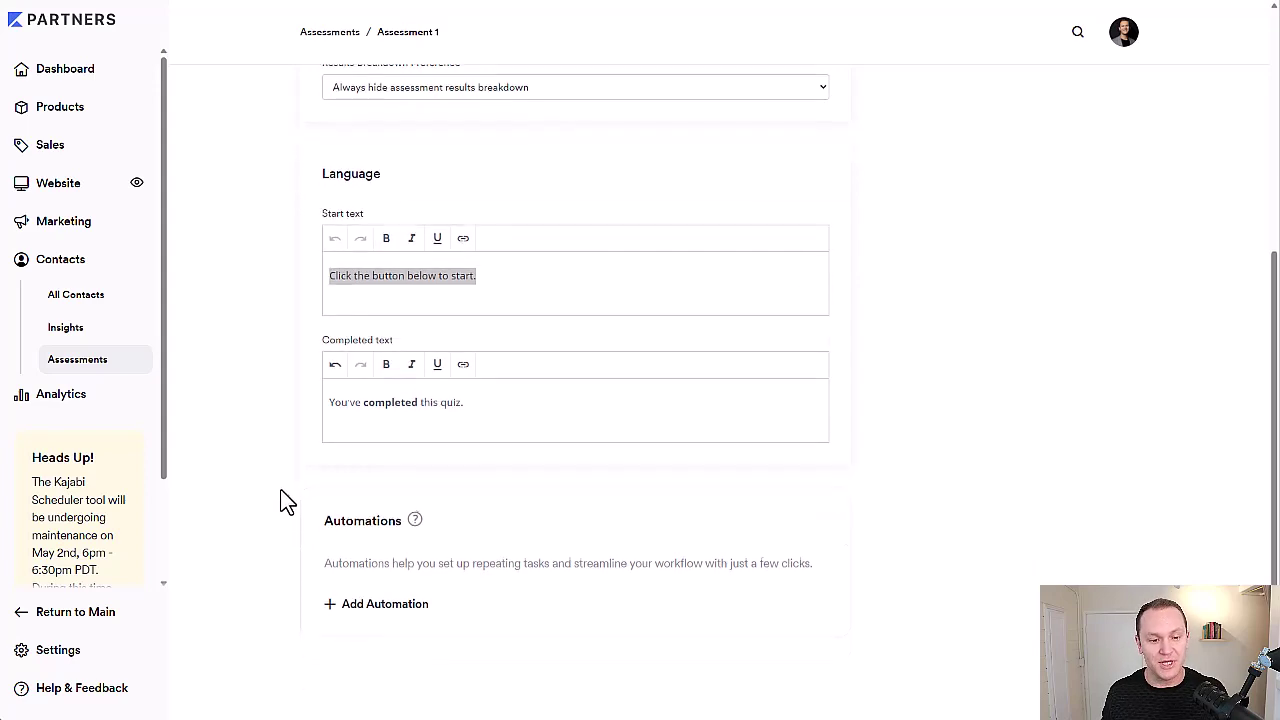
- Add an automation triggered by 'Assessment is completed' and view its THEN action options
click(364, 603)
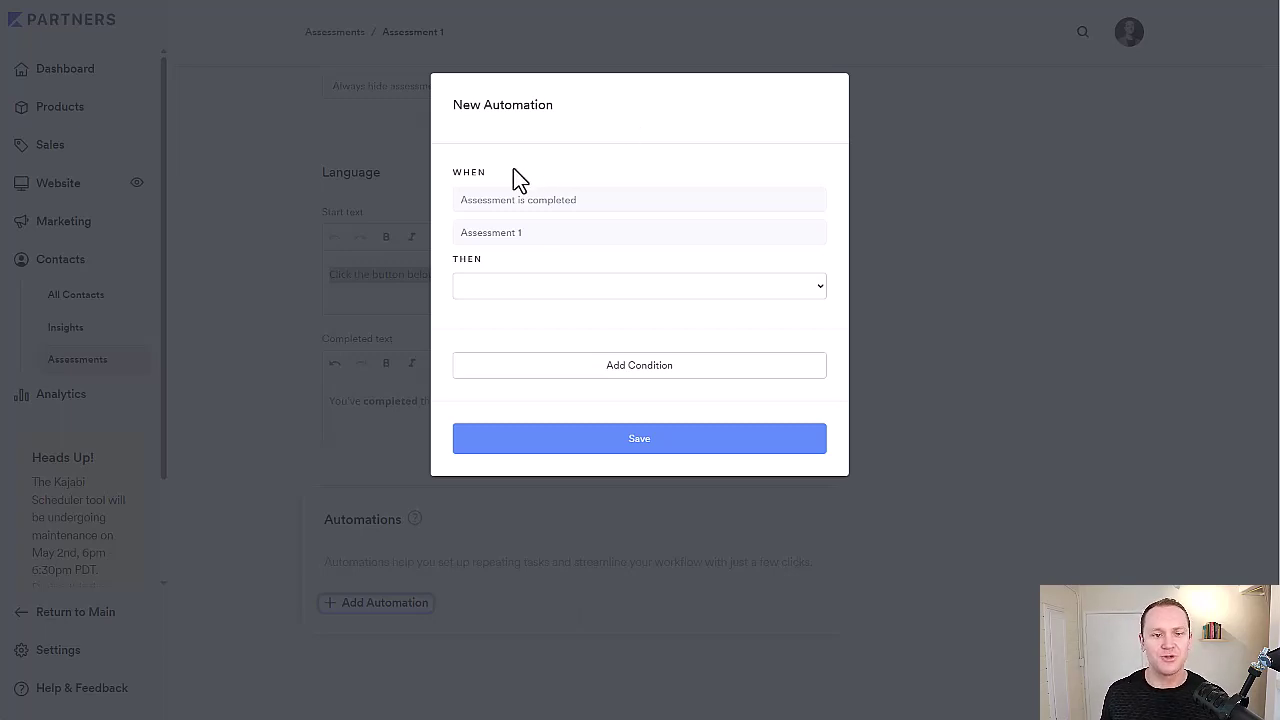
drag(493, 172, 452, 171)
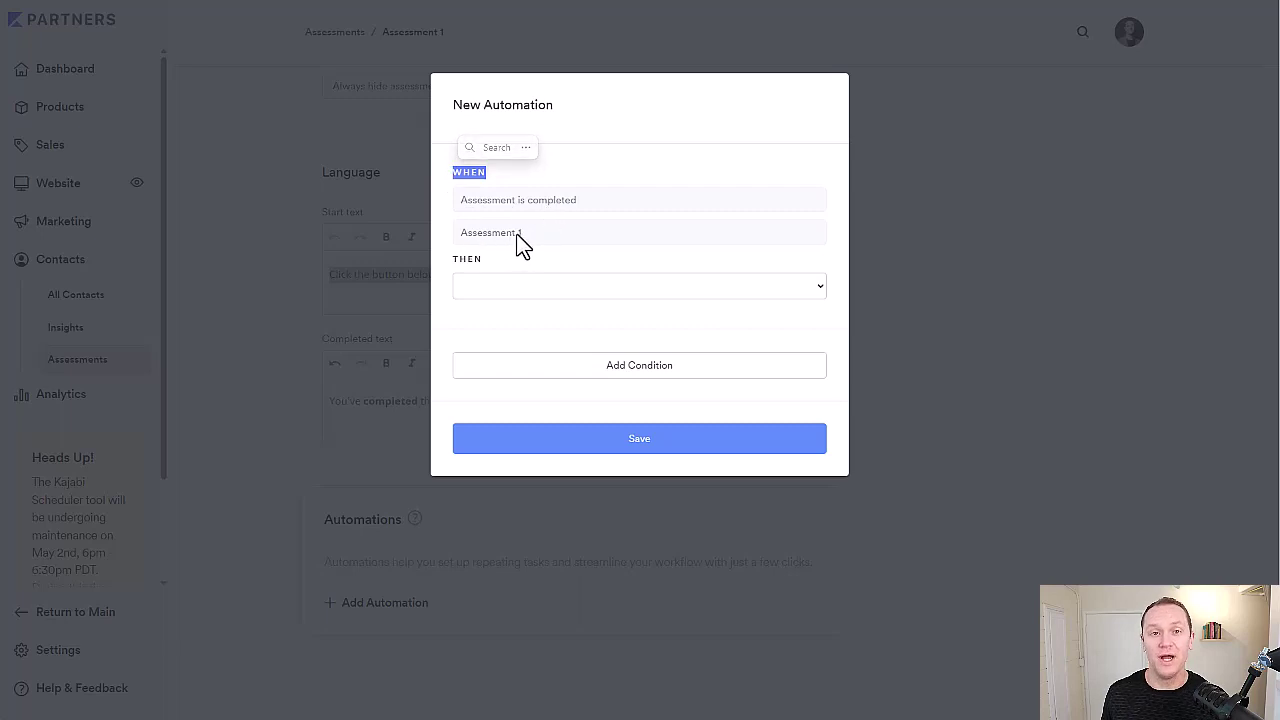
drag(502, 257, 437, 266)
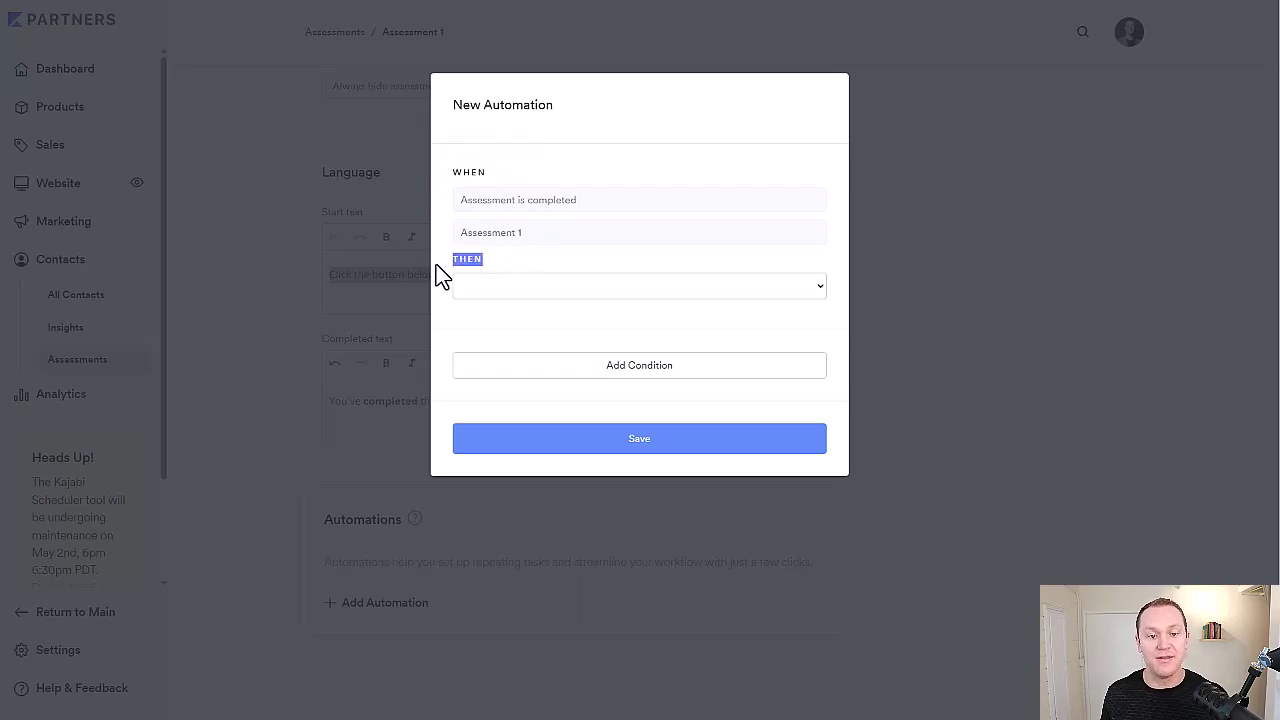
click(557, 289)
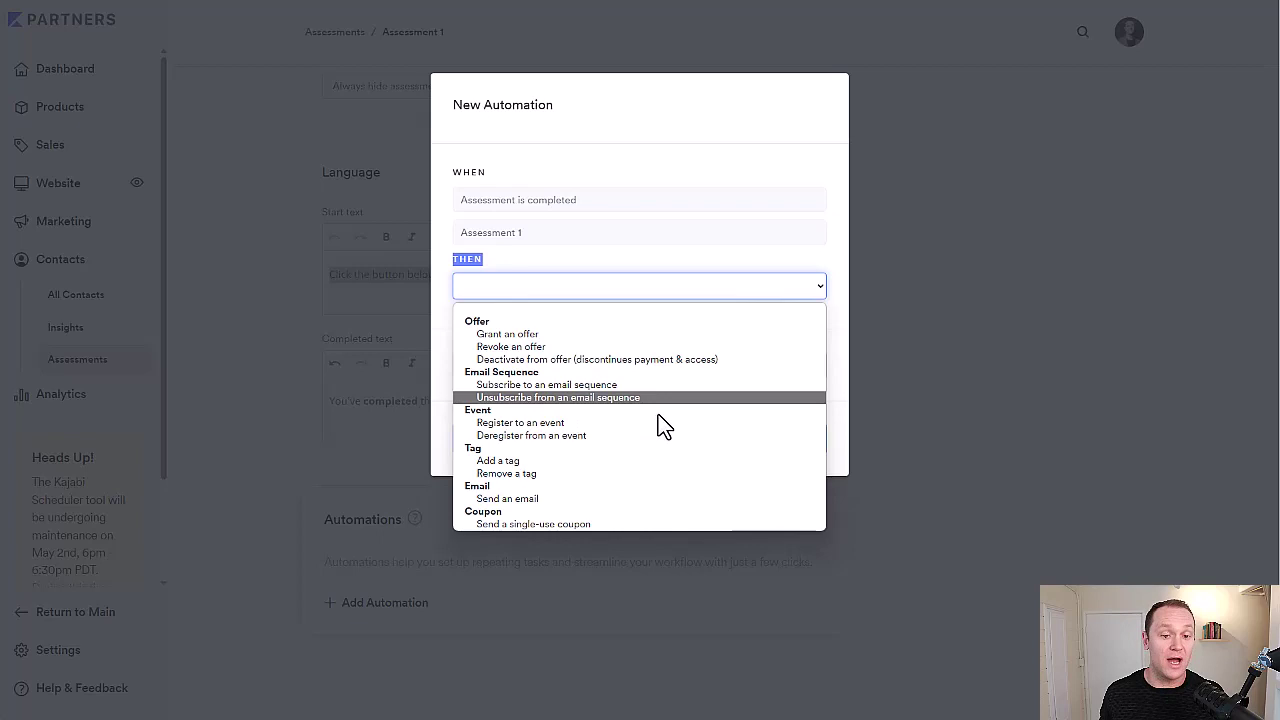
- Set the automation's action to 'Subscribe to an email sequence'
click(620, 146)
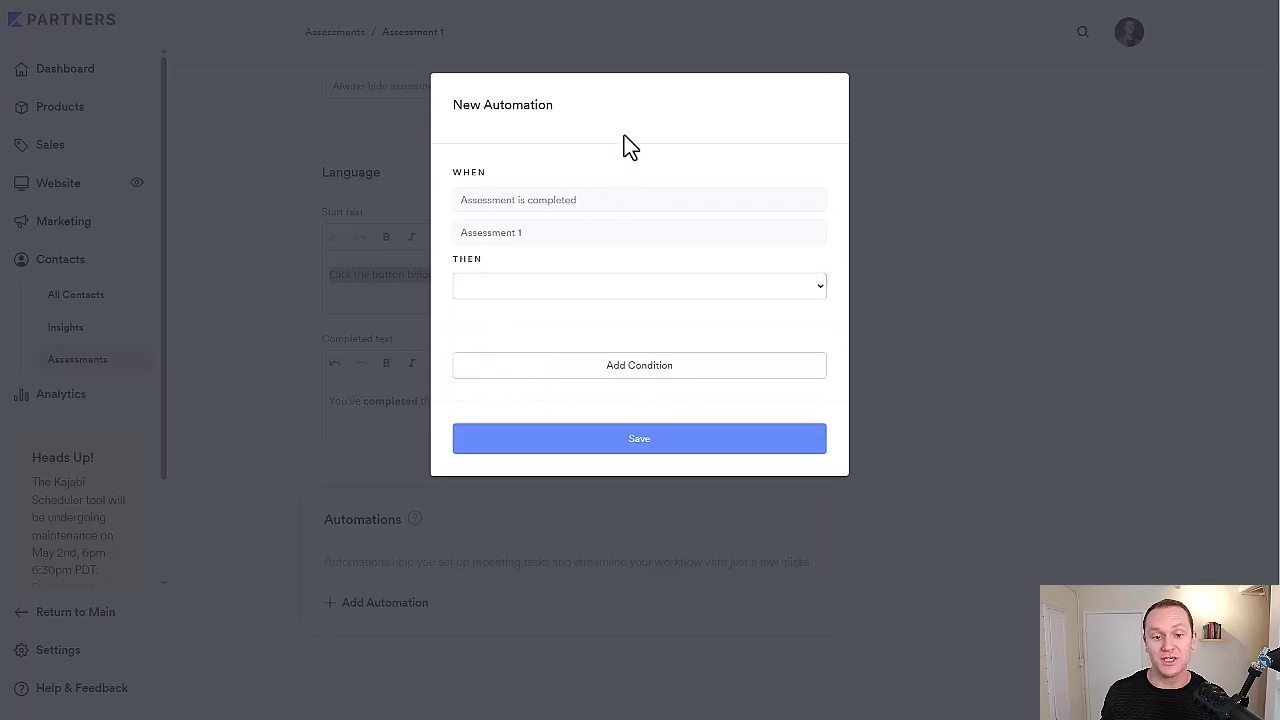
click(558, 287)
click(546, 385)
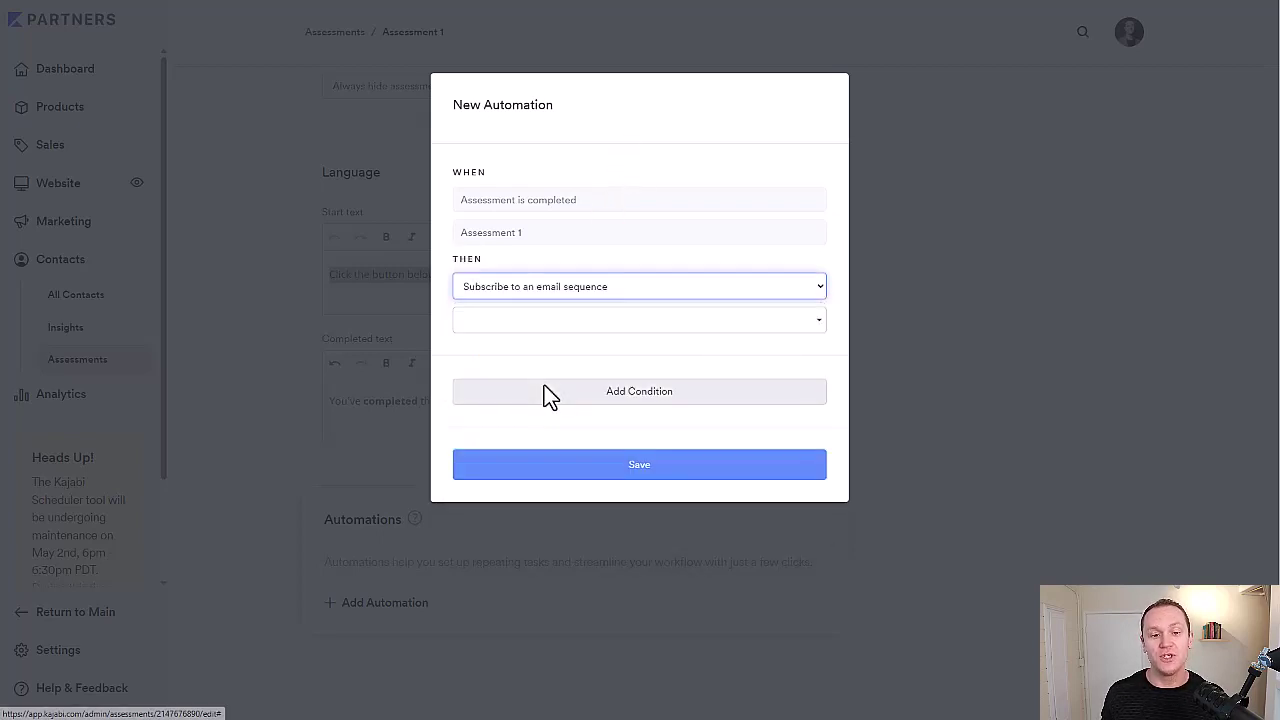
click(596, 285)
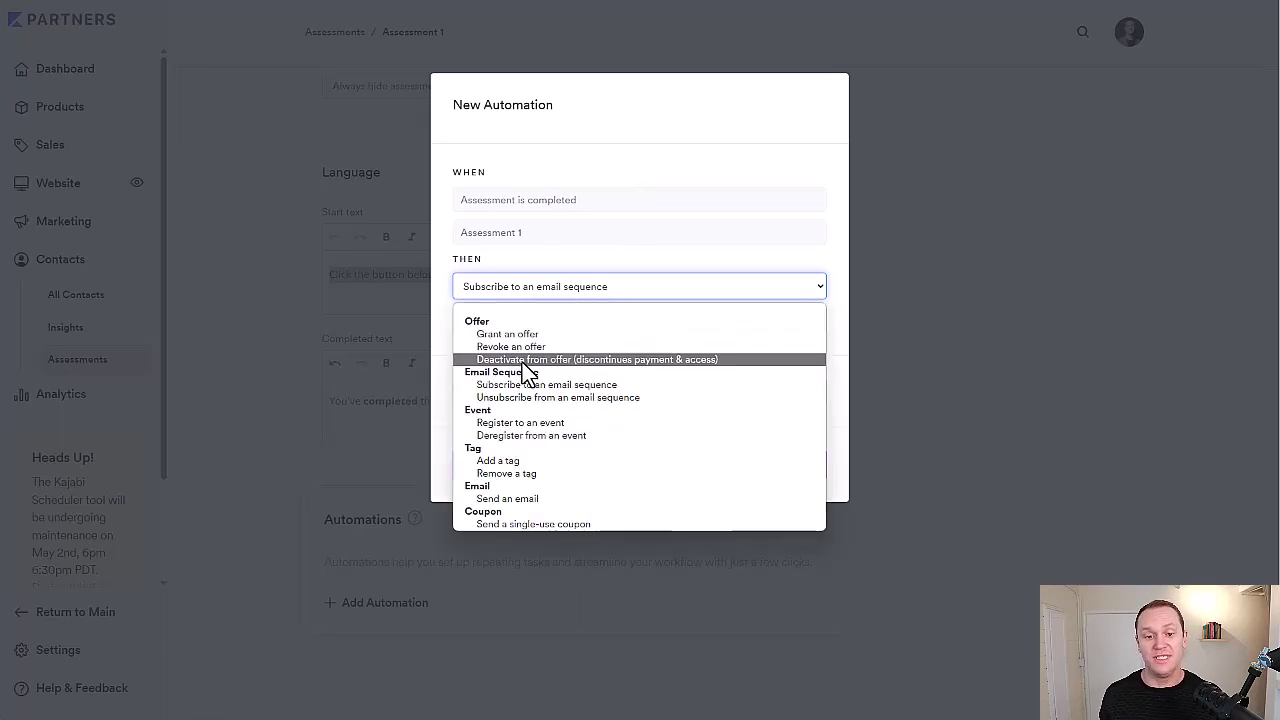
click(651, 290)
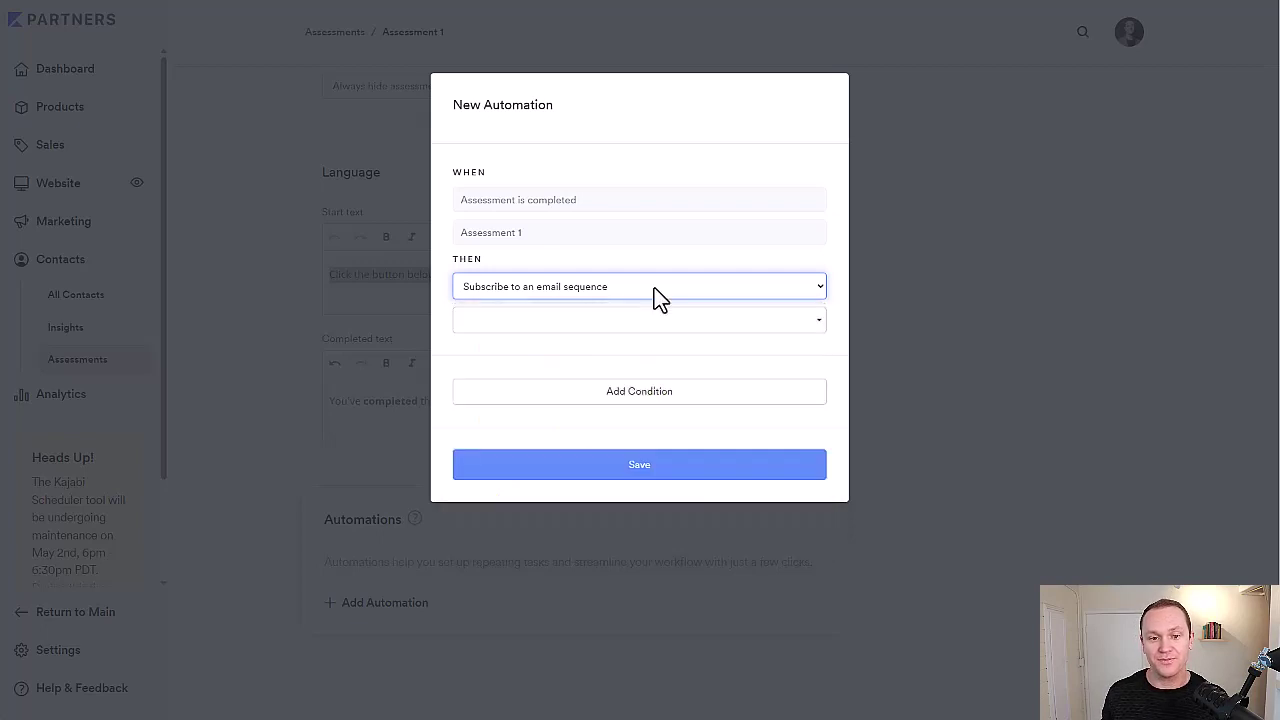
- Add a 'Does not own product(s)' filter condition to the automation
click(663, 400)
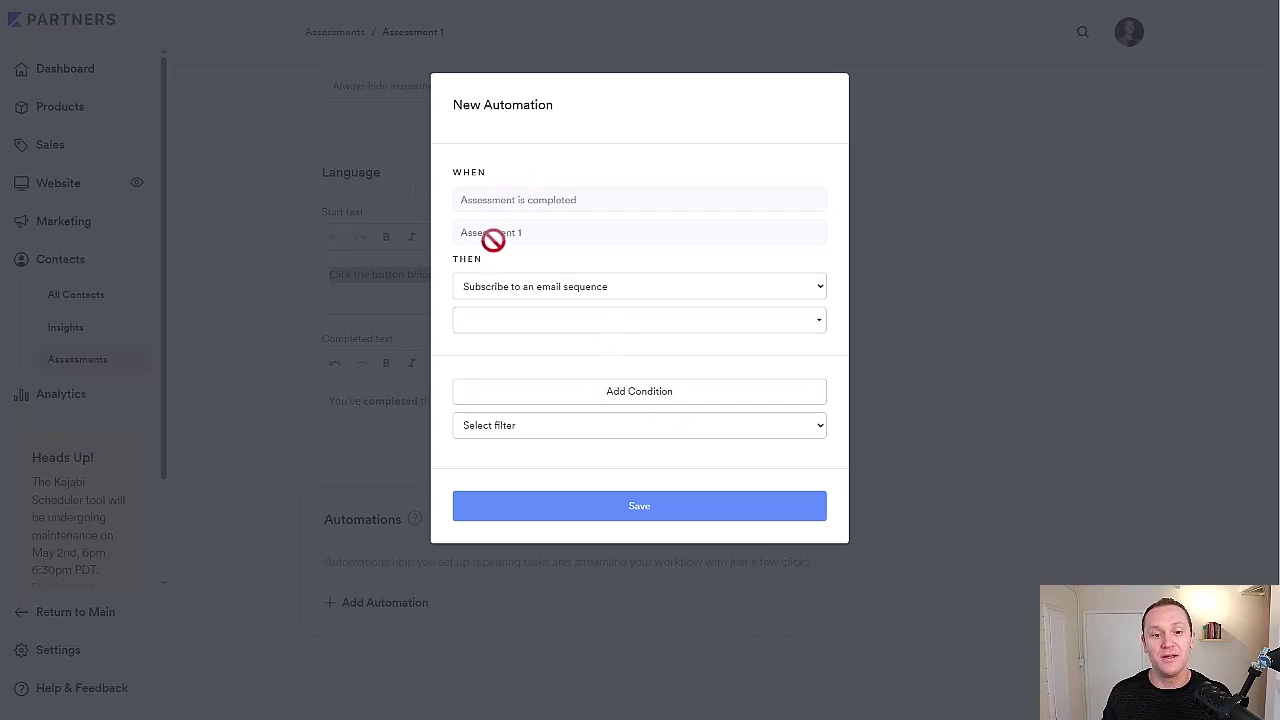
click(602, 424)
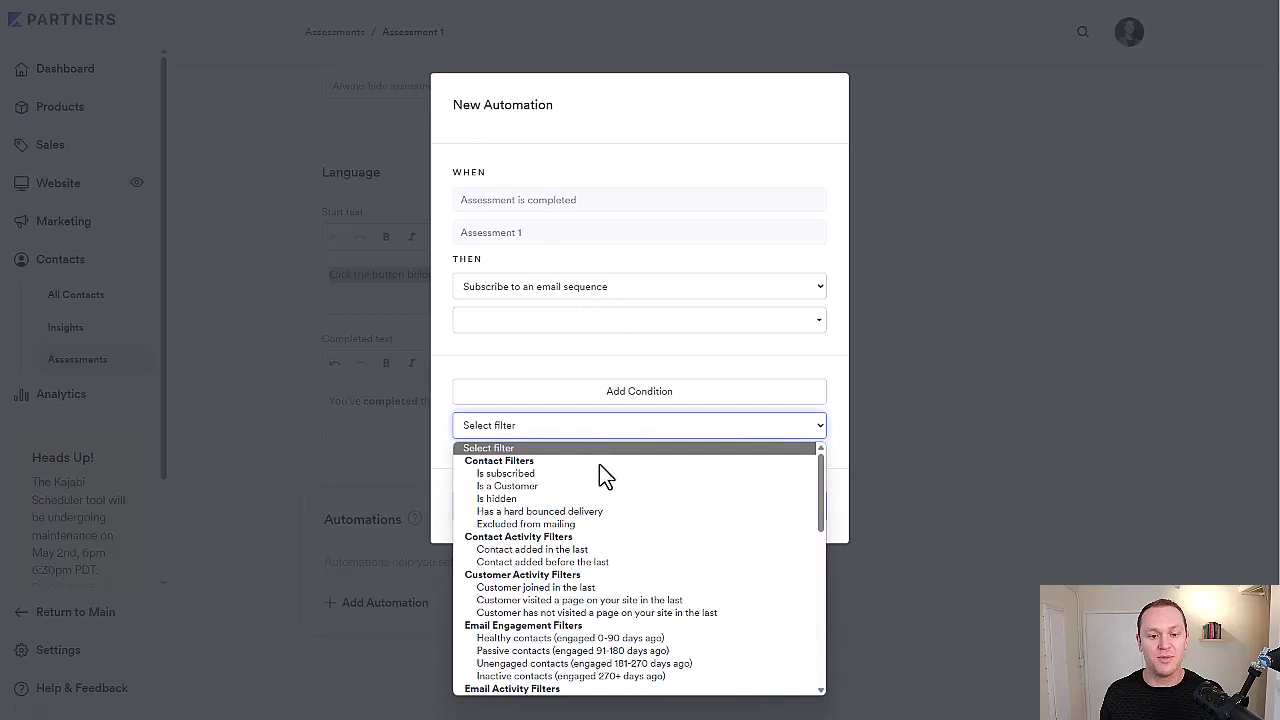
scroll(592, 520, down, 1)
scroll(592, 540, down, 6)
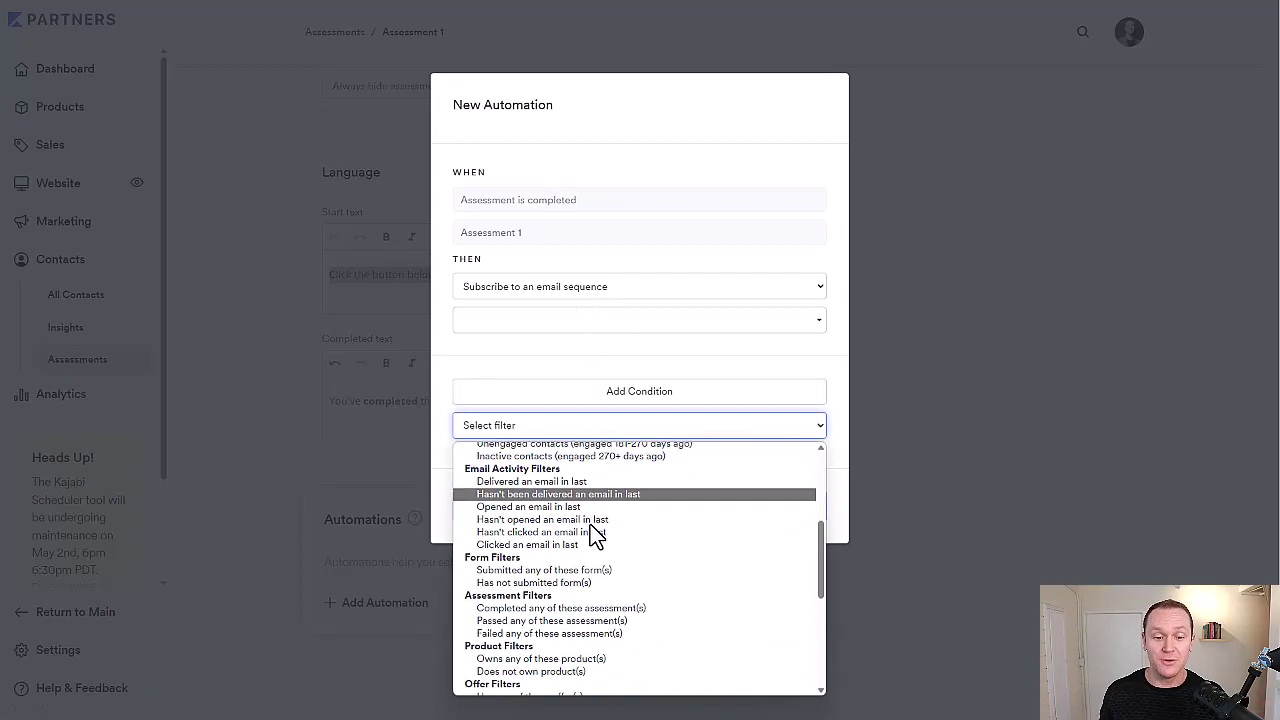
scroll(592, 530, down, 3)
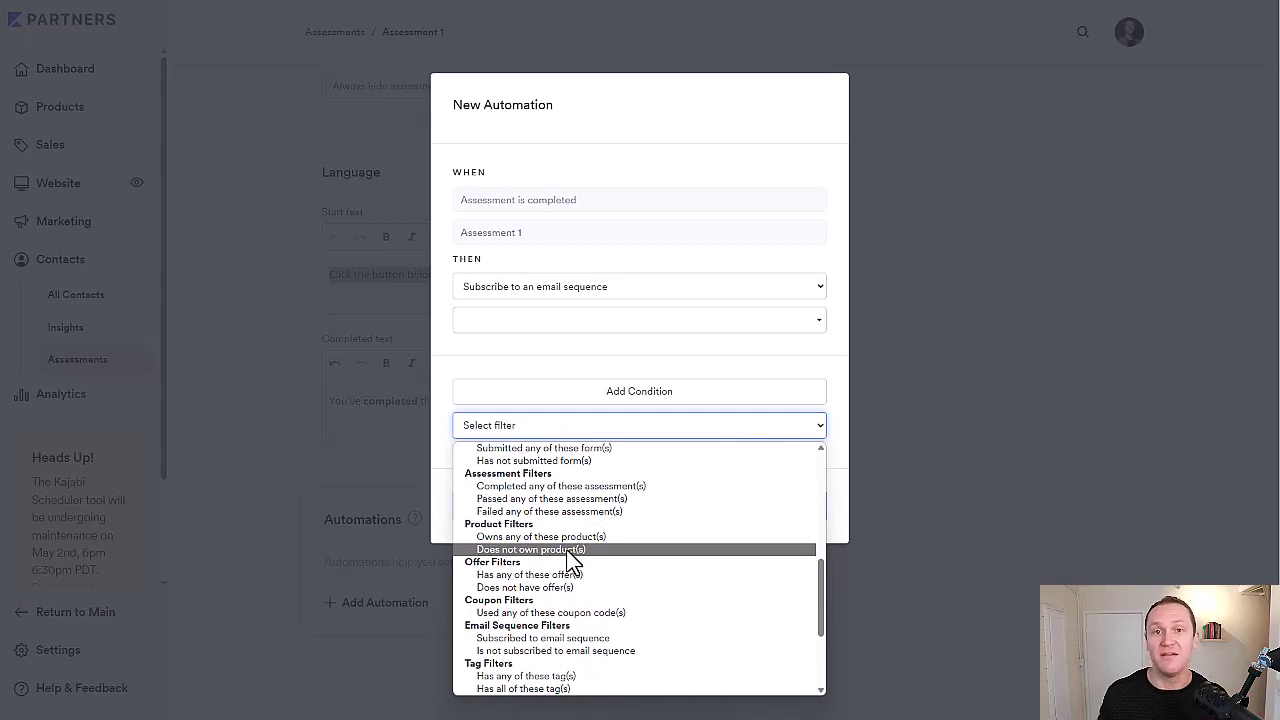
click(572, 550)
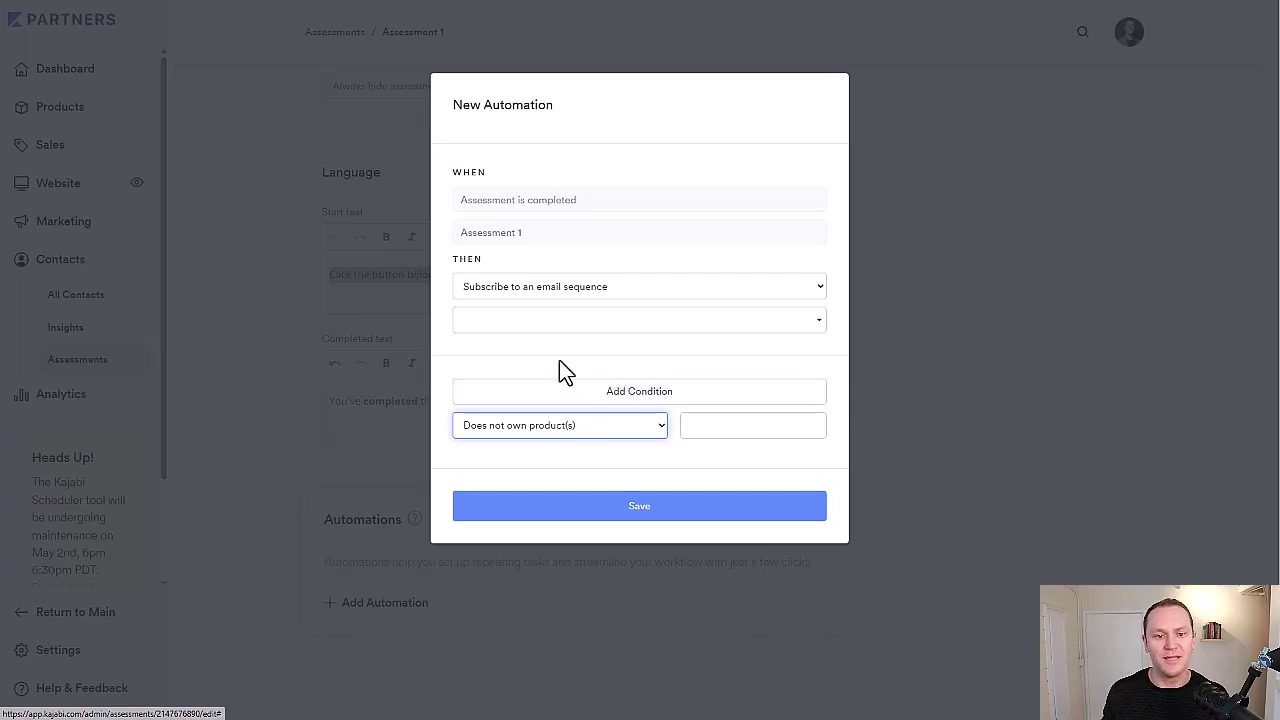
- Discard the automation, save Assessment 1, and list question types under Edit questions
click(239, 216)
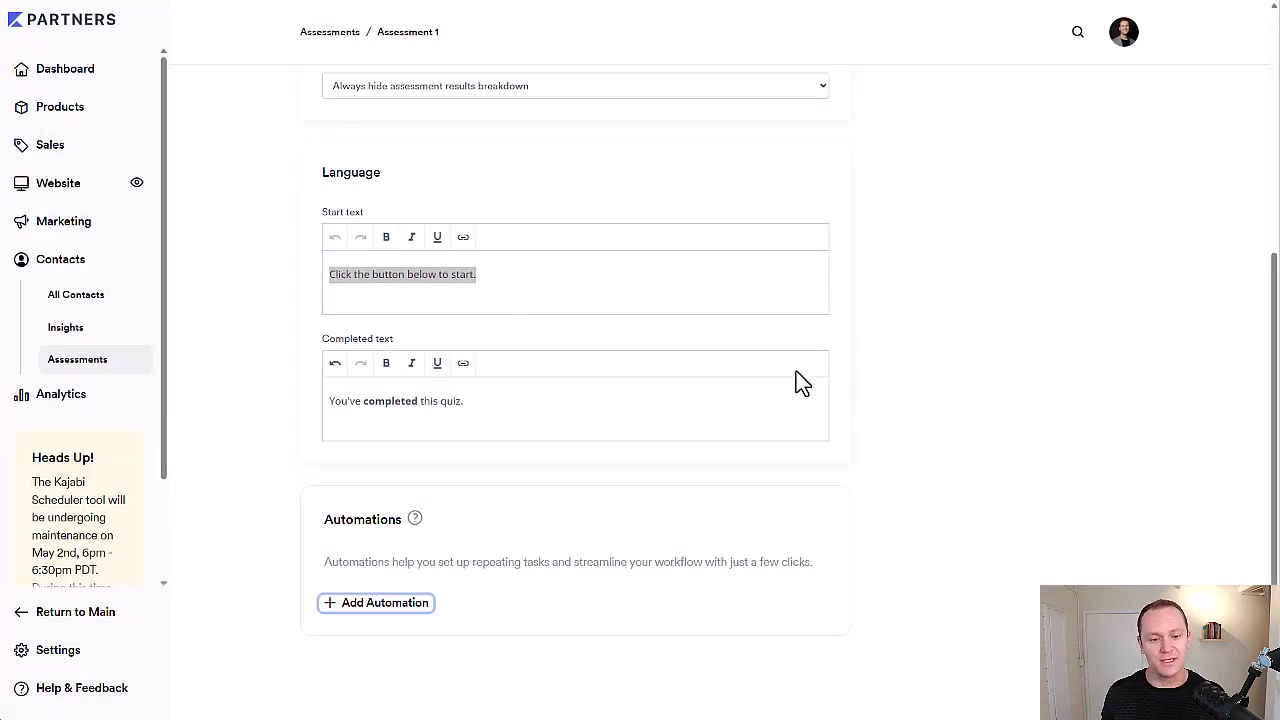
scroll(877, 429, up, 5)
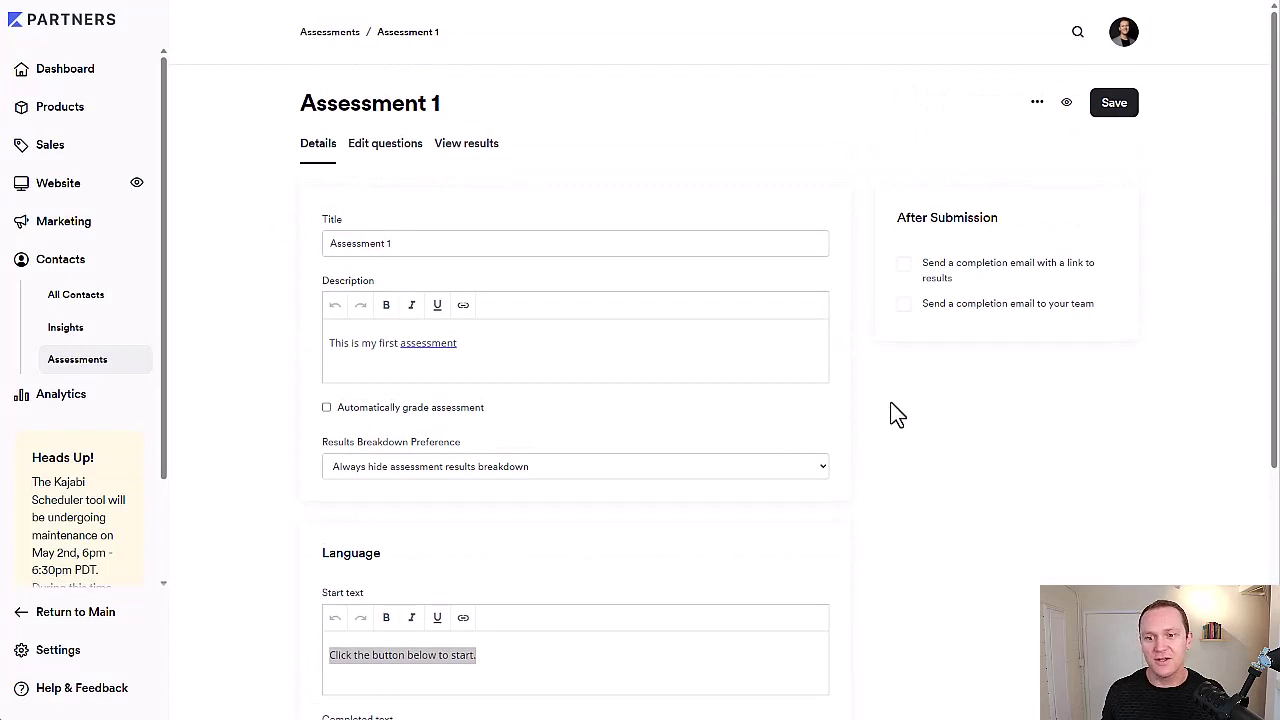
click(1120, 106)
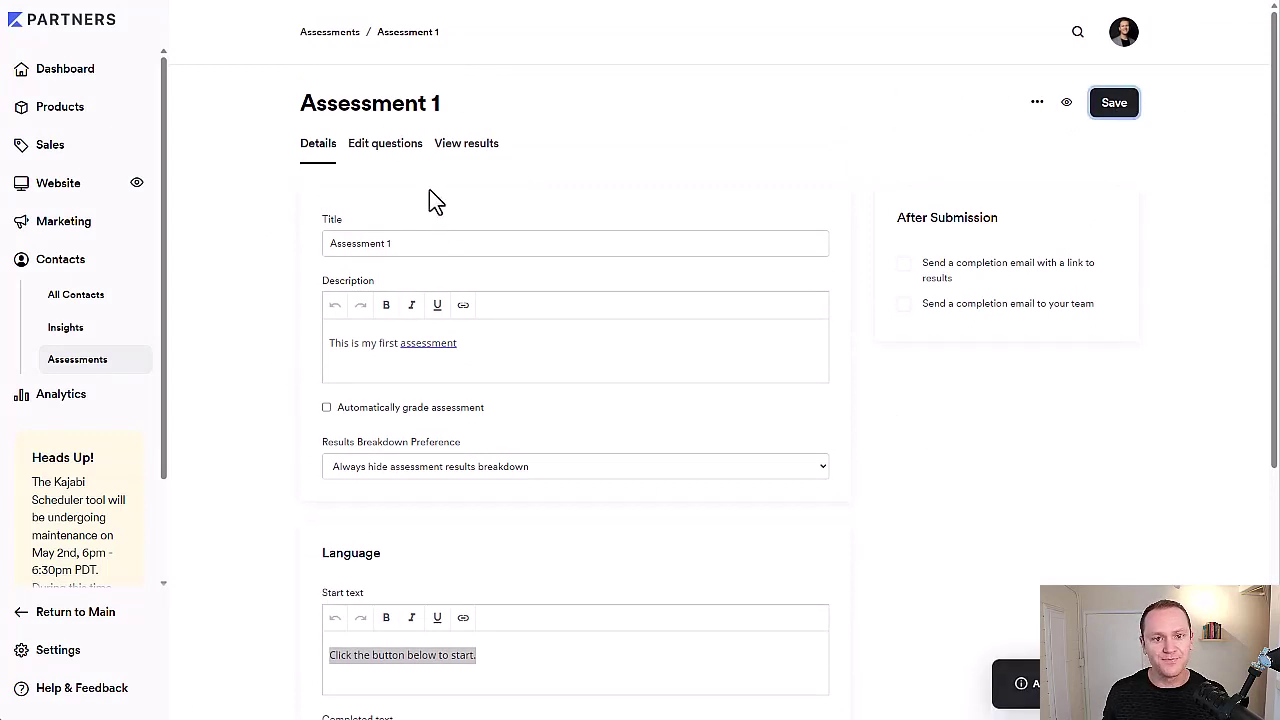
click(366, 148)
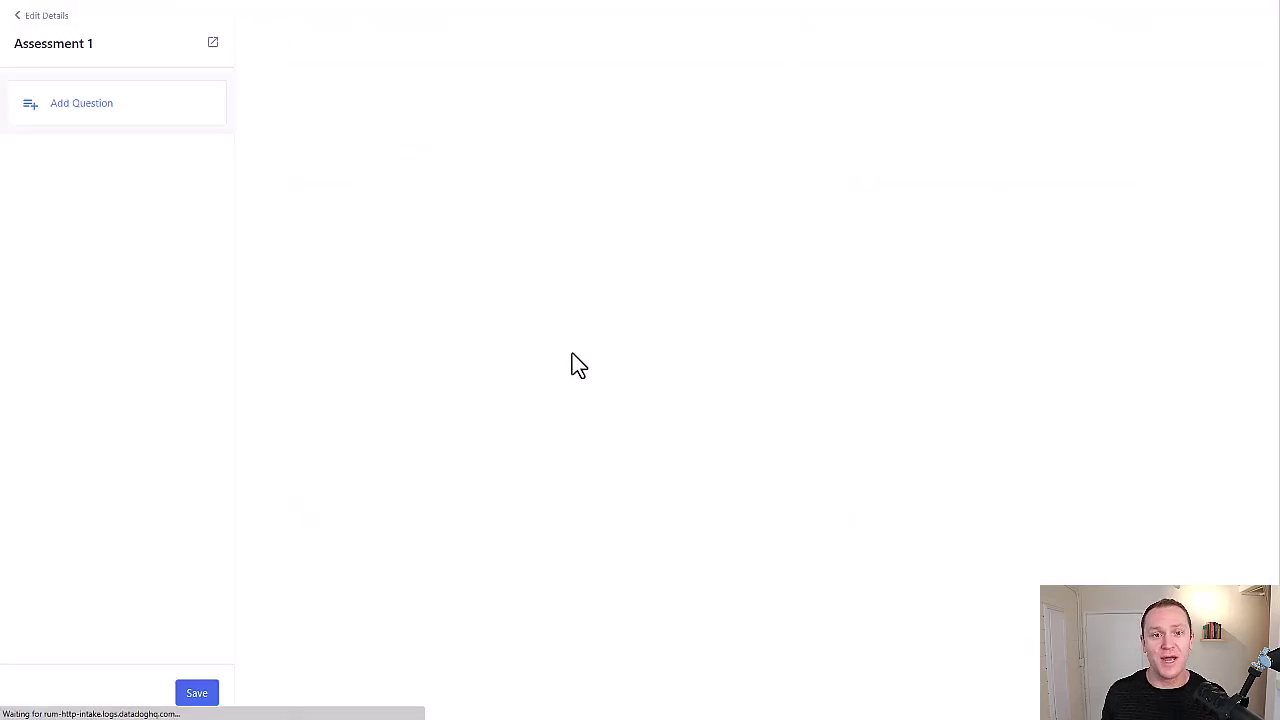
click(55, 120)
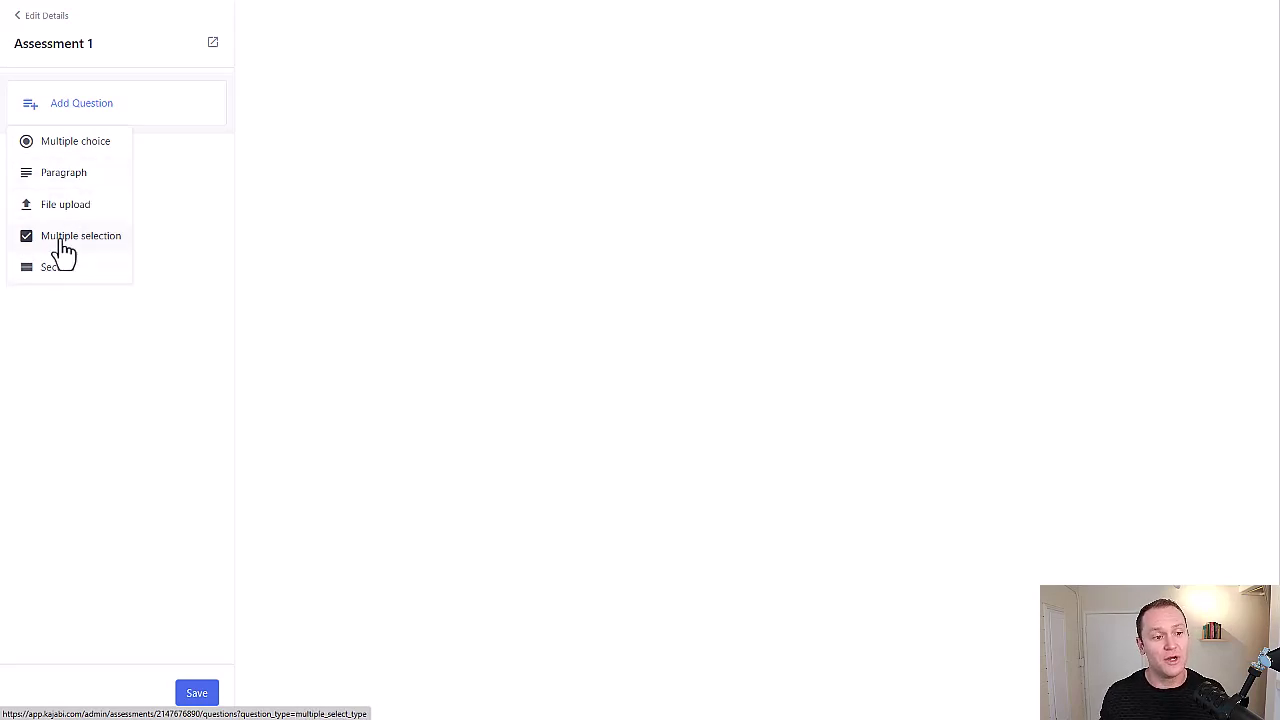
- Add a multiple-choice question worded 'Which do you prefer?'
click(66, 145)
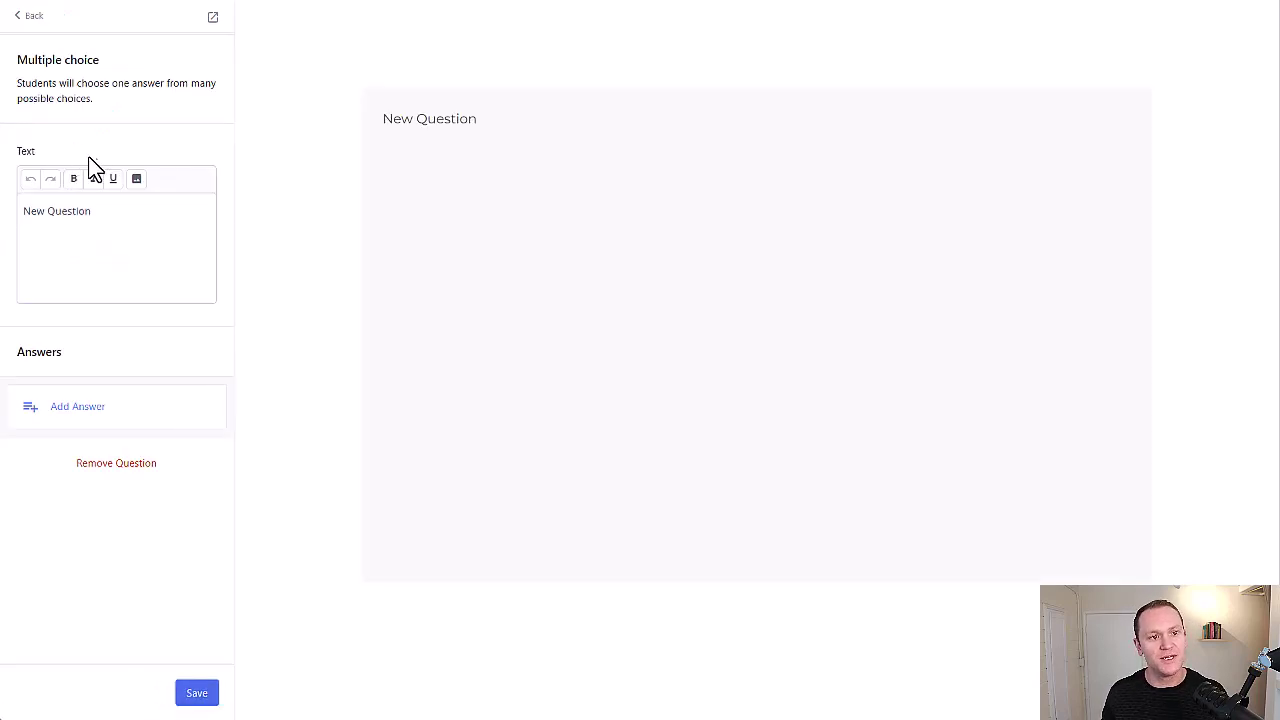
drag(117, 213, 2, 225)
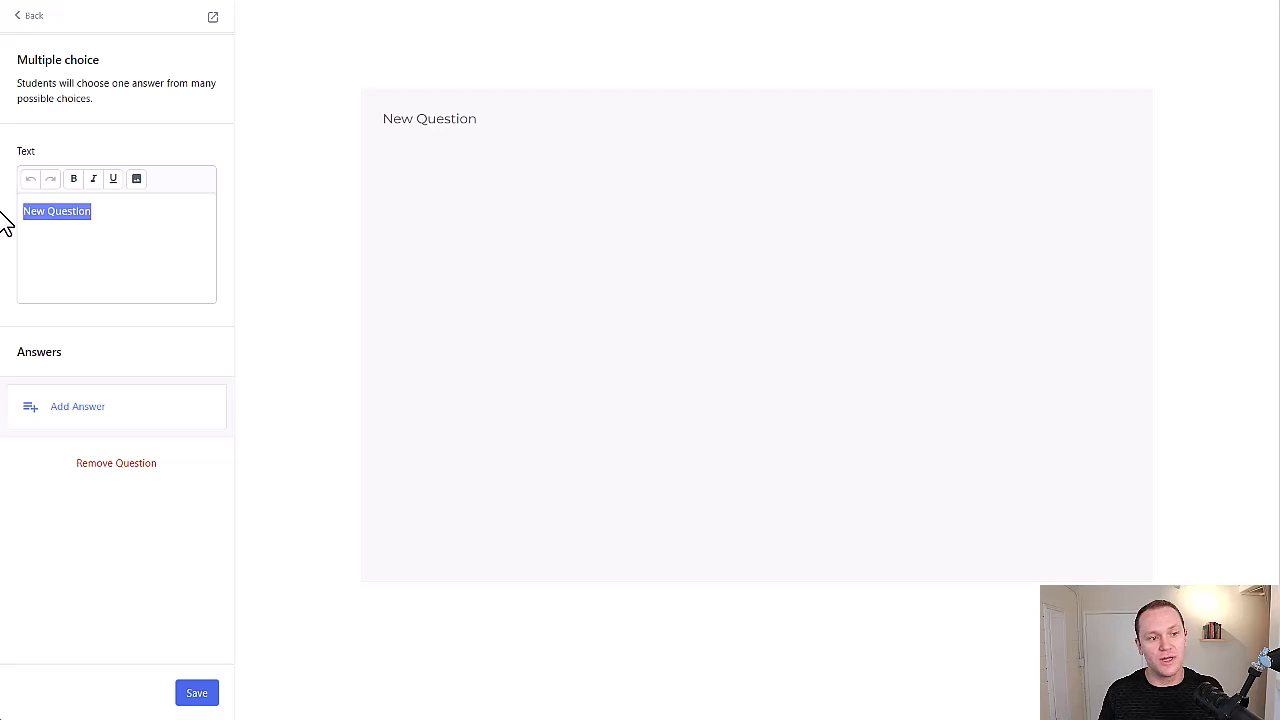
text(Write)
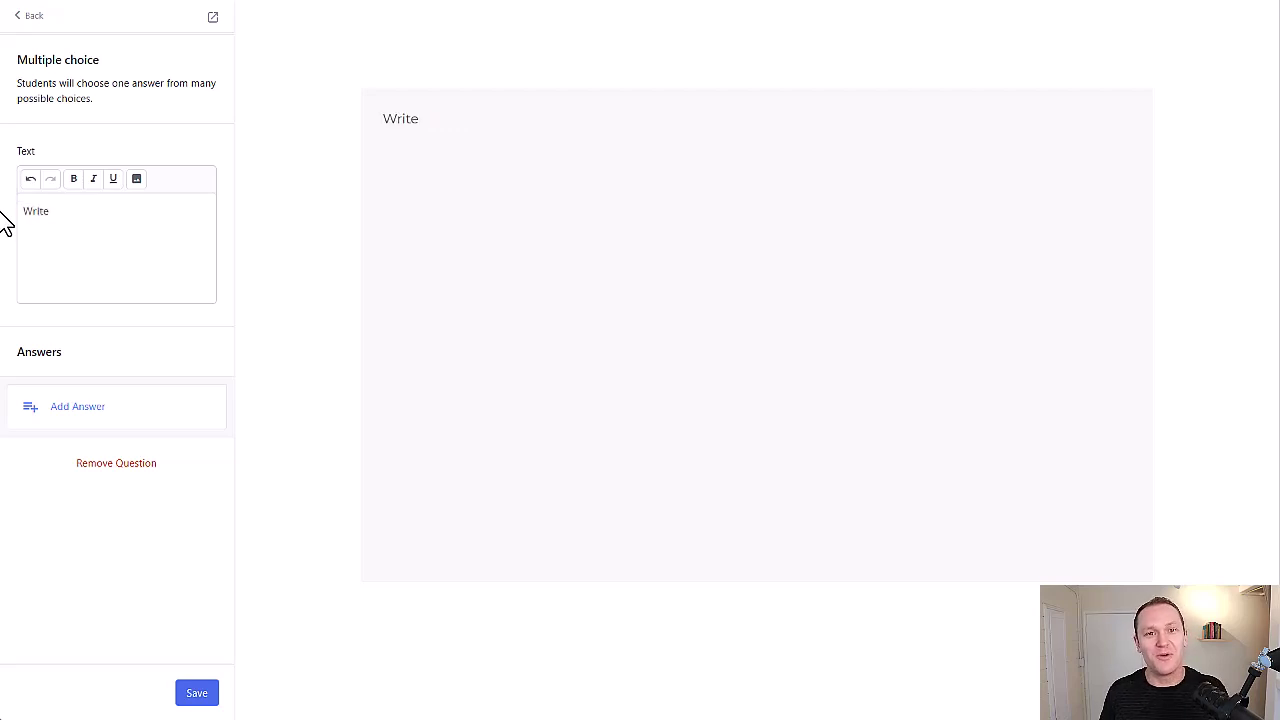
text( out whate)
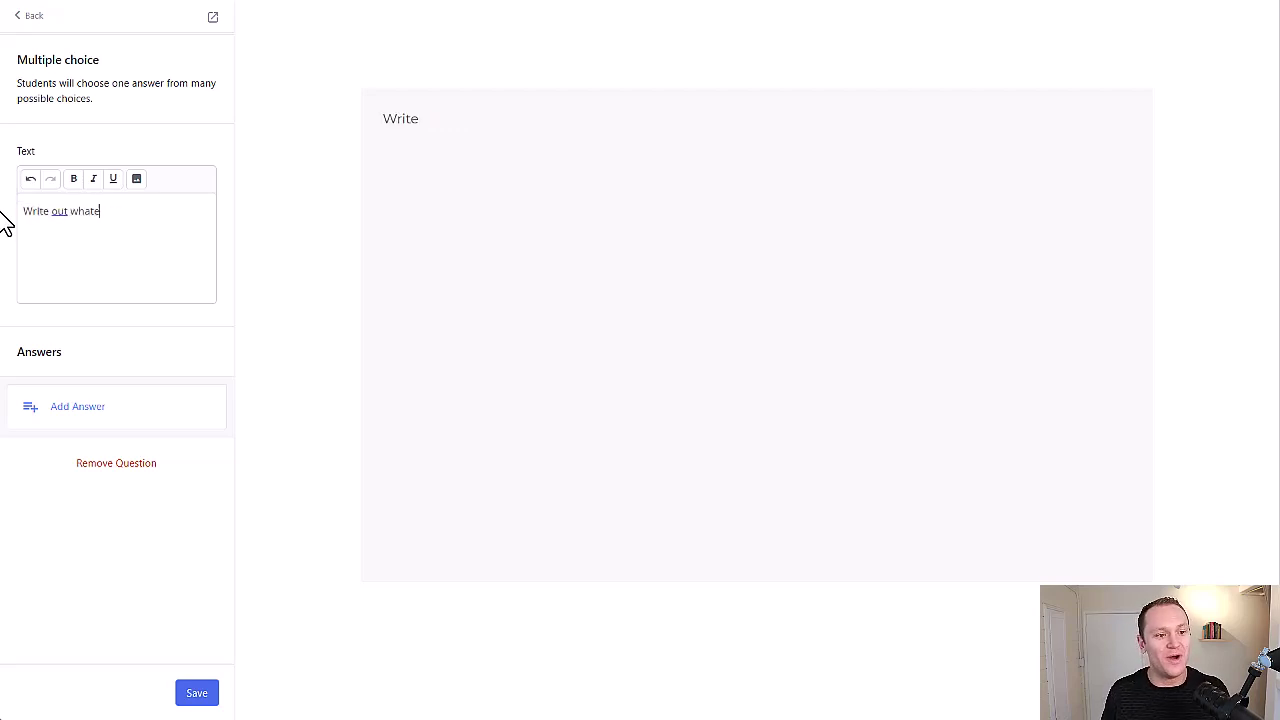
text(ver you want)
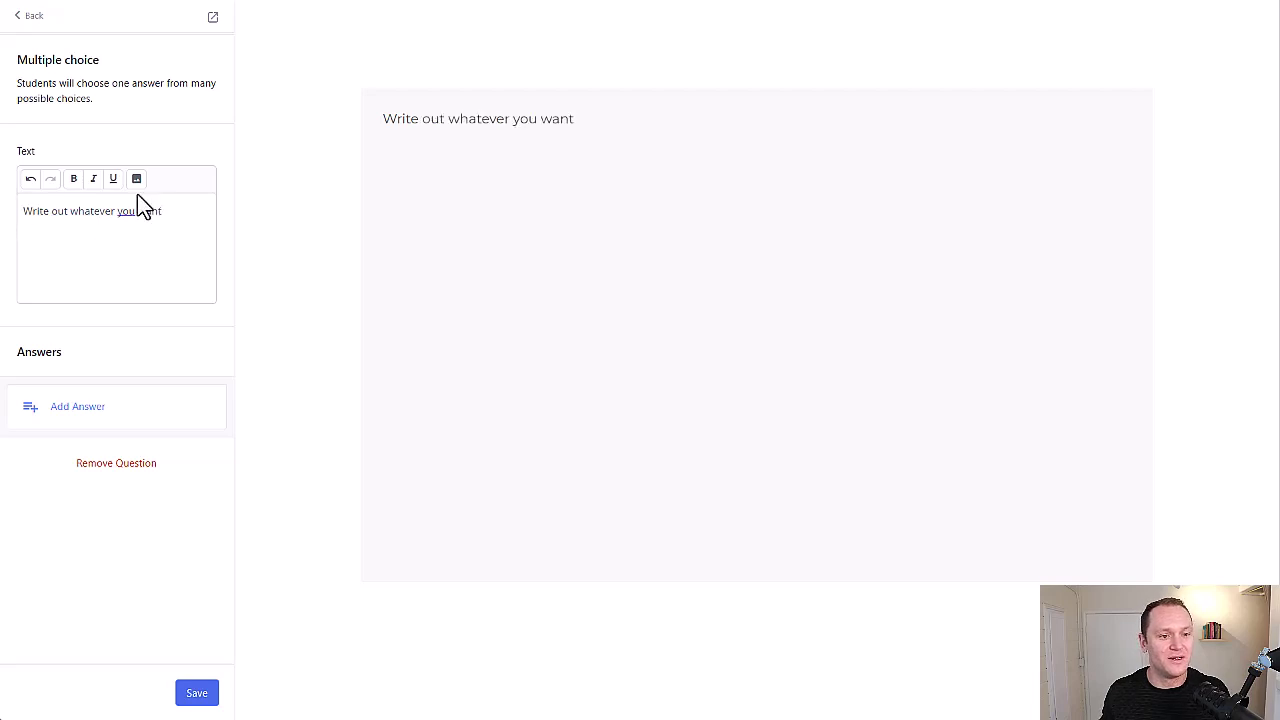
key(ctrl+a)
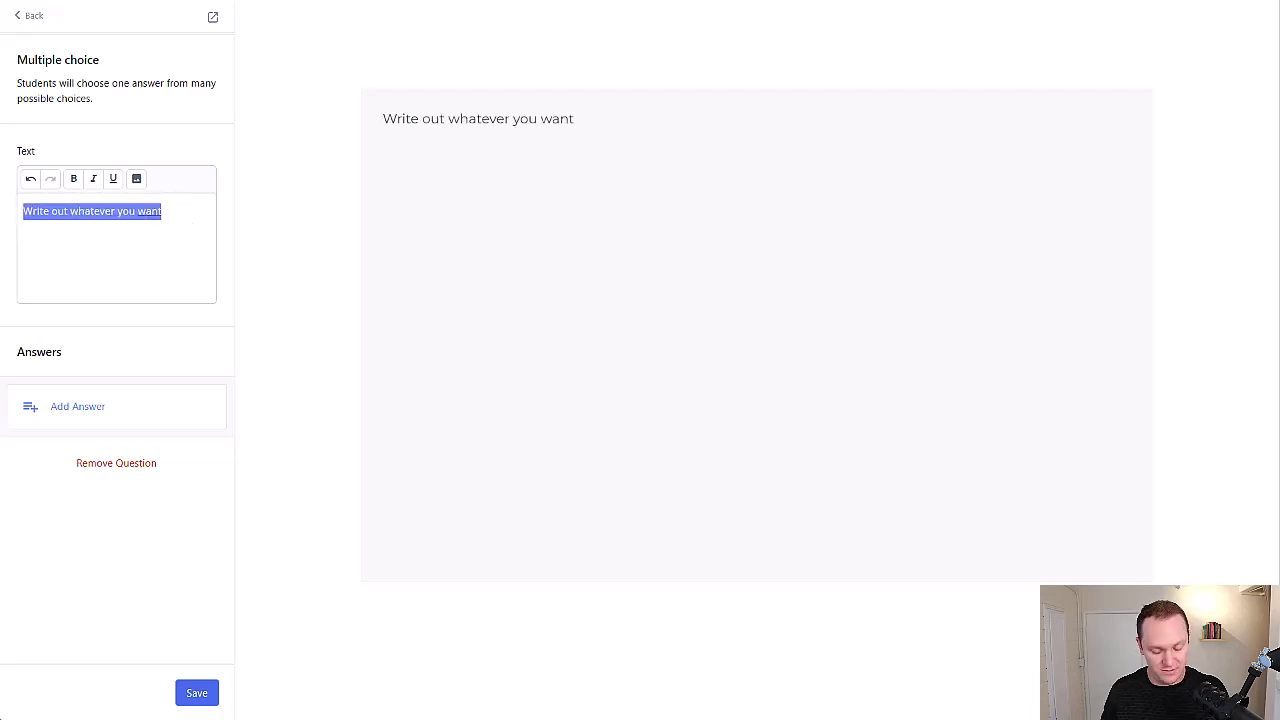
text(Which do you prefer)
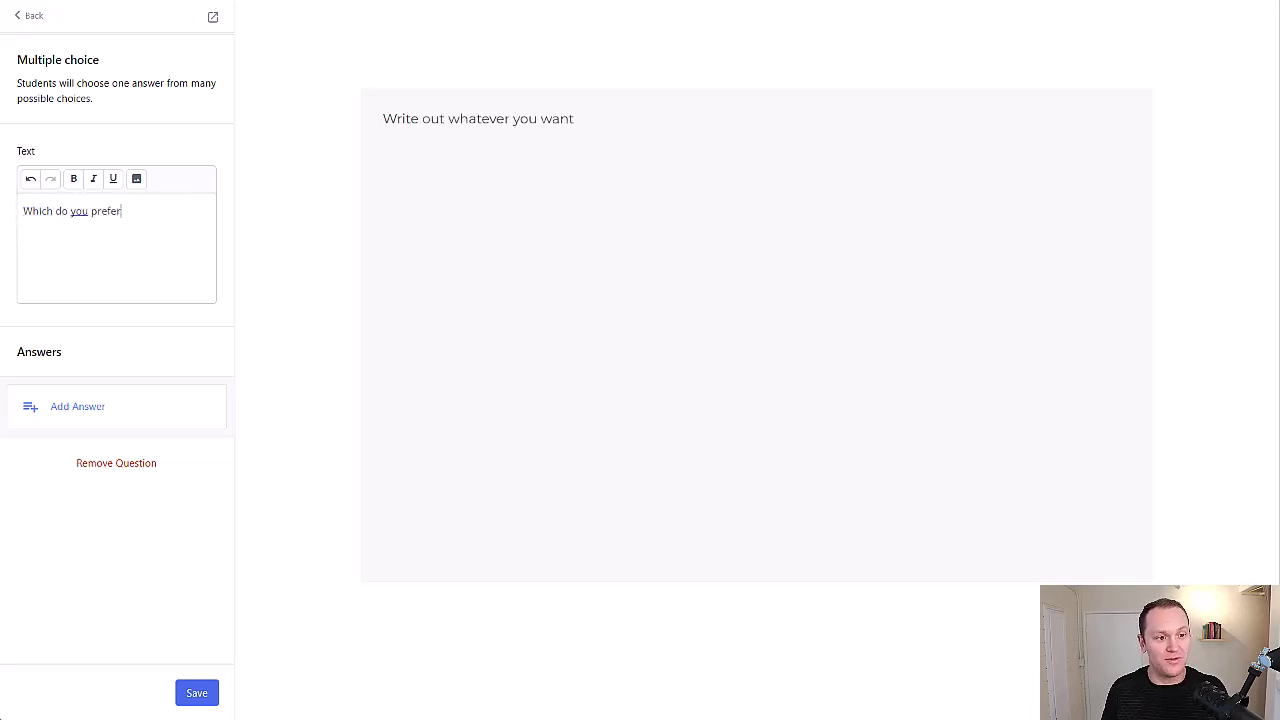
text(?)
- Add one answer left as 'New Choice' and return to the question list
click(72, 427)
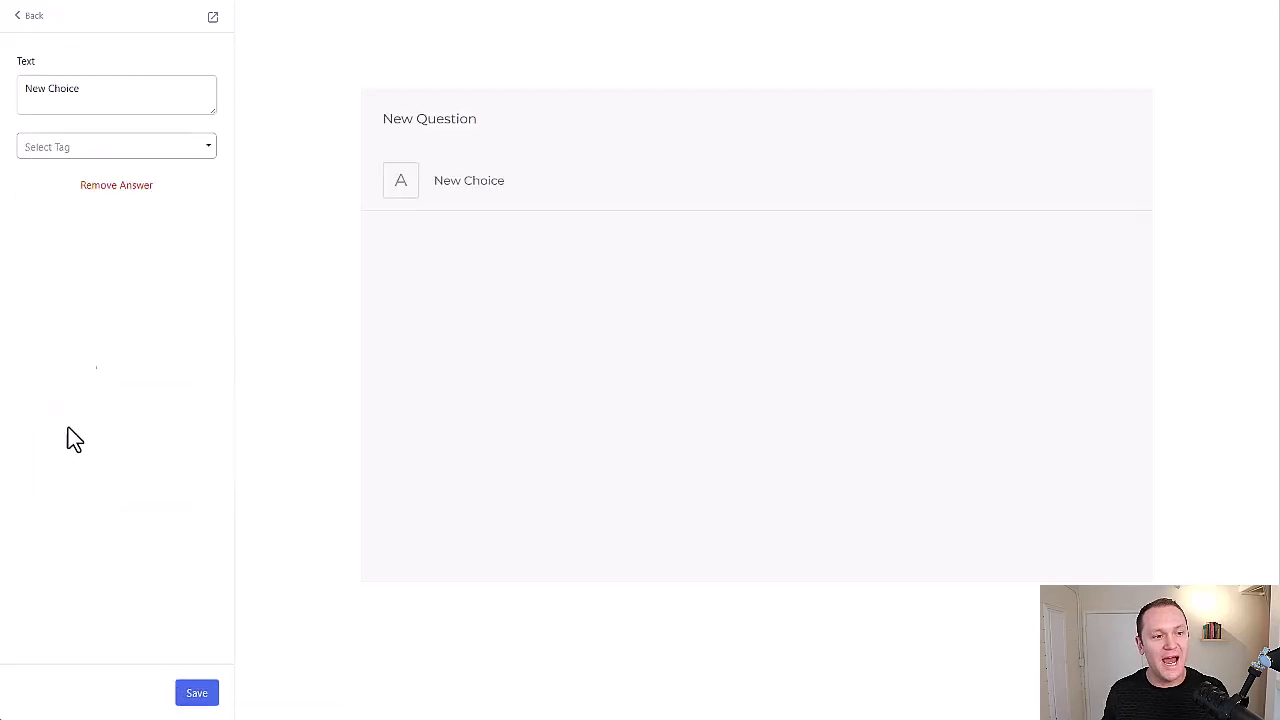
click(40, 150)
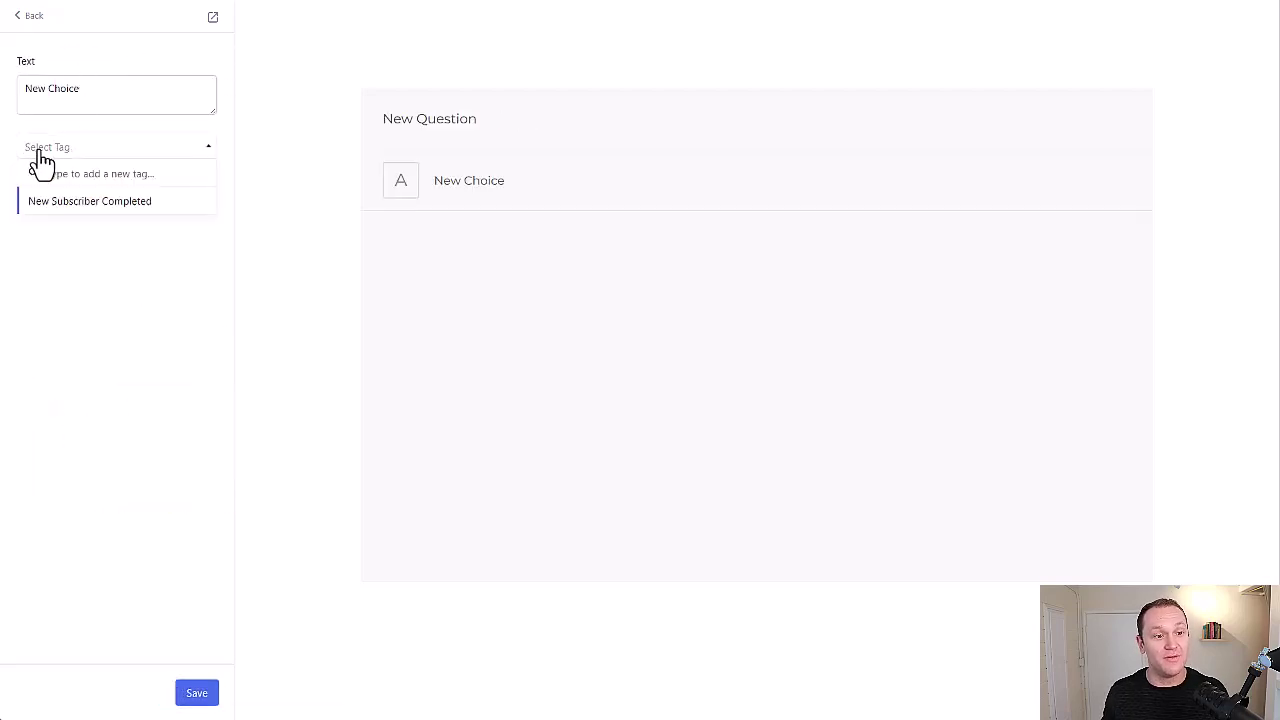
click(51, 286)
triple_click(86, 94)
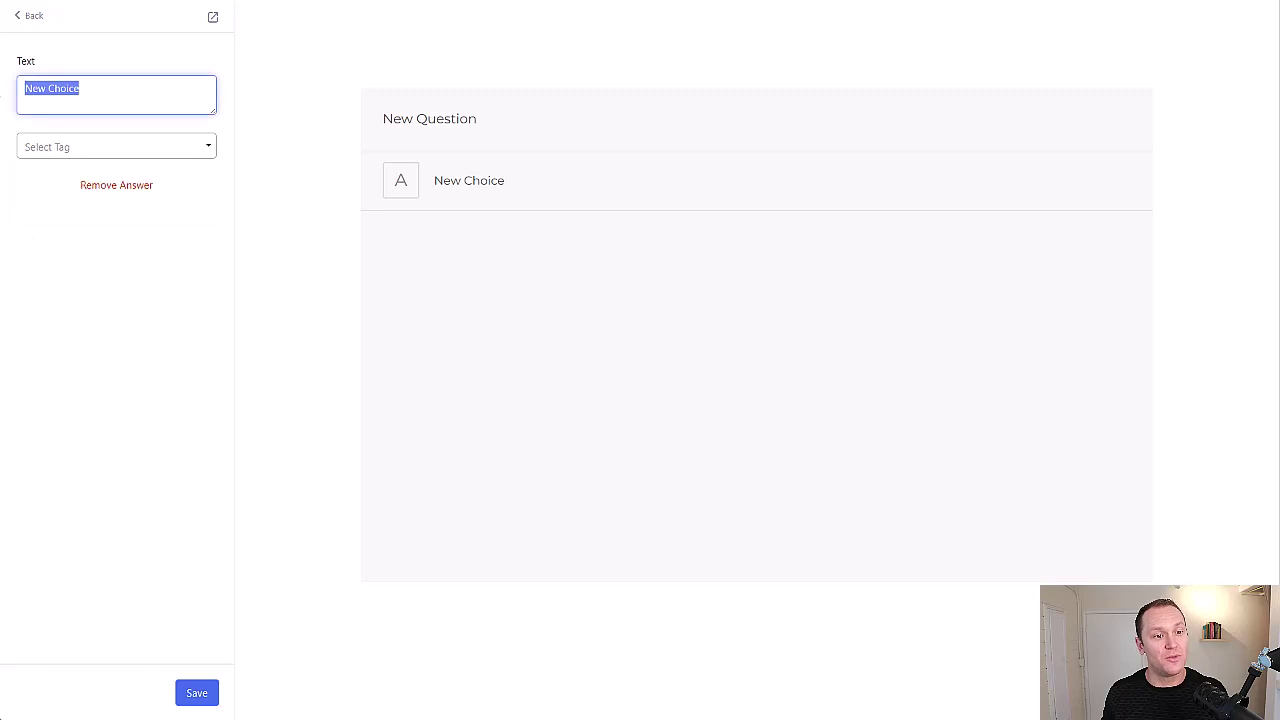
click(90, 40)
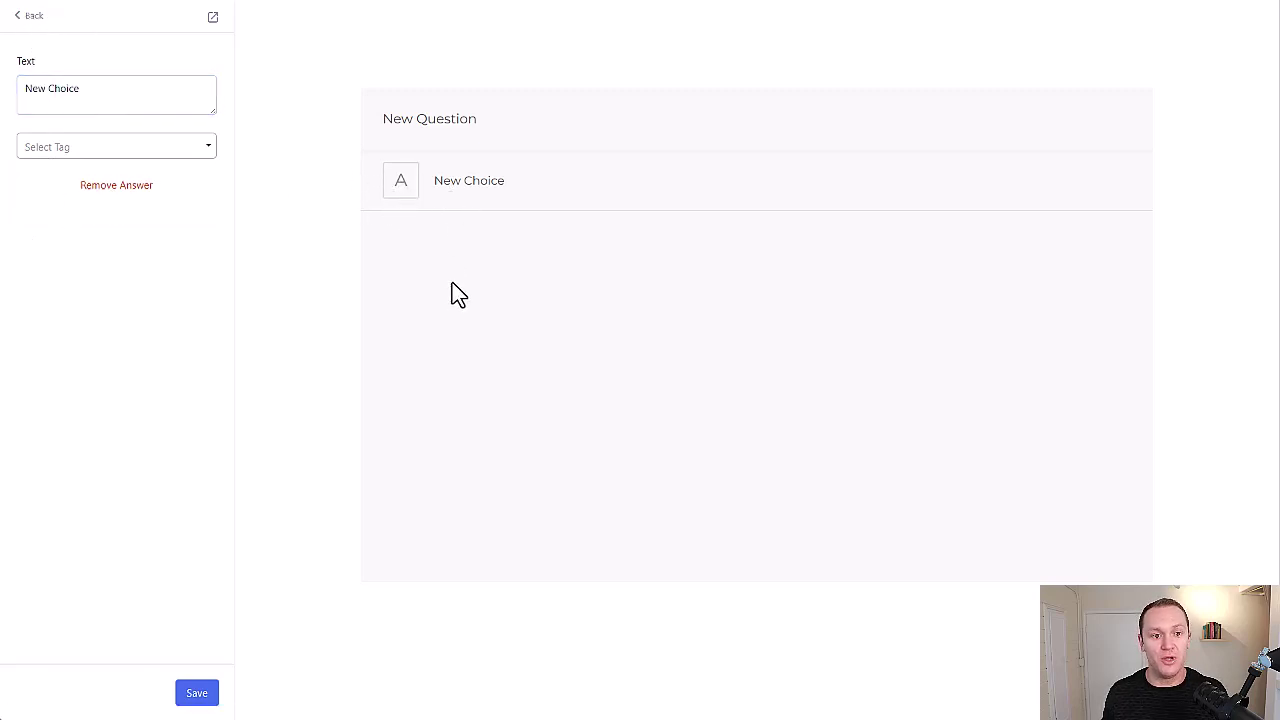
click(34, 17)
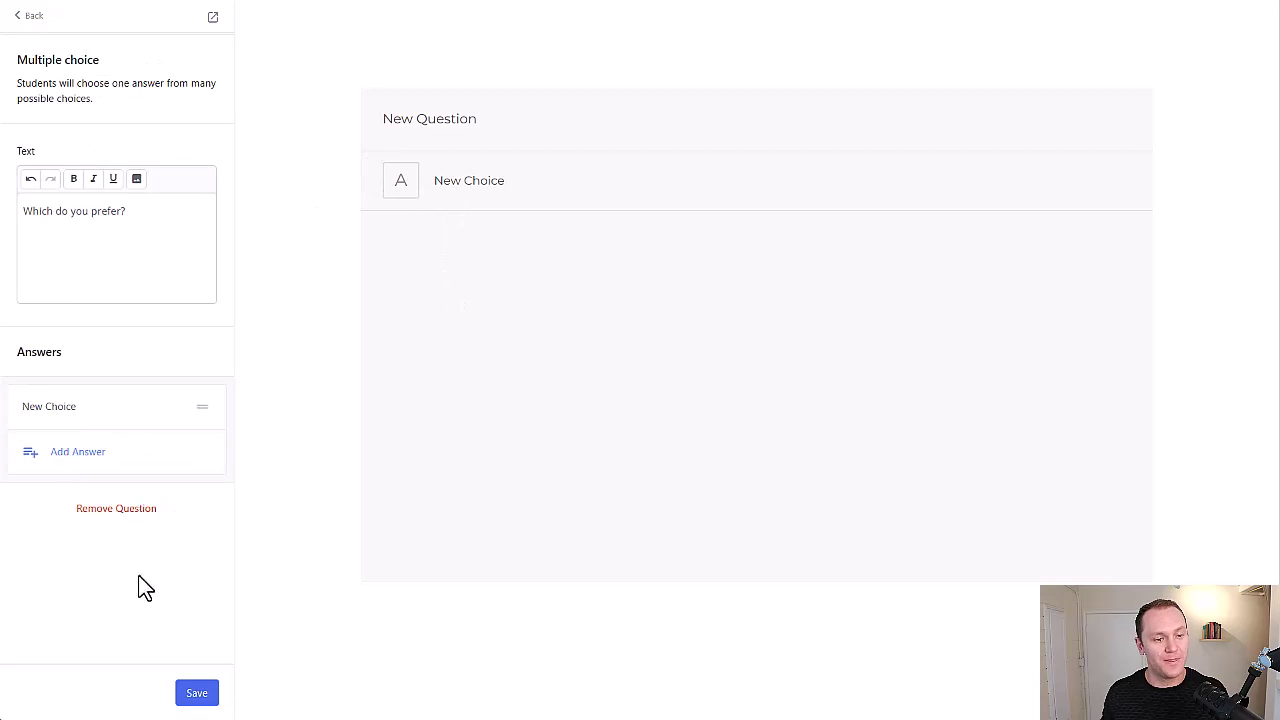
click(32, 16)
- Add a Paragraph question with the prompt 'Write out your thoughts...'
click(70, 152)
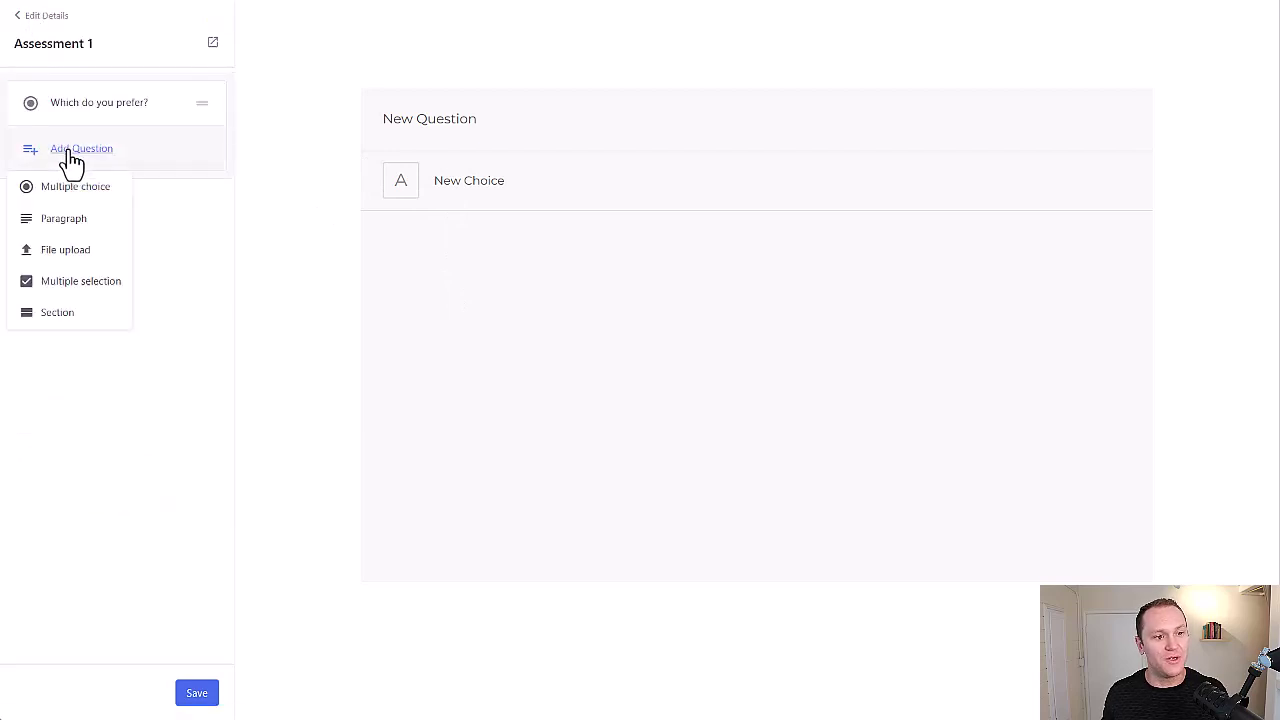
click(77, 220)
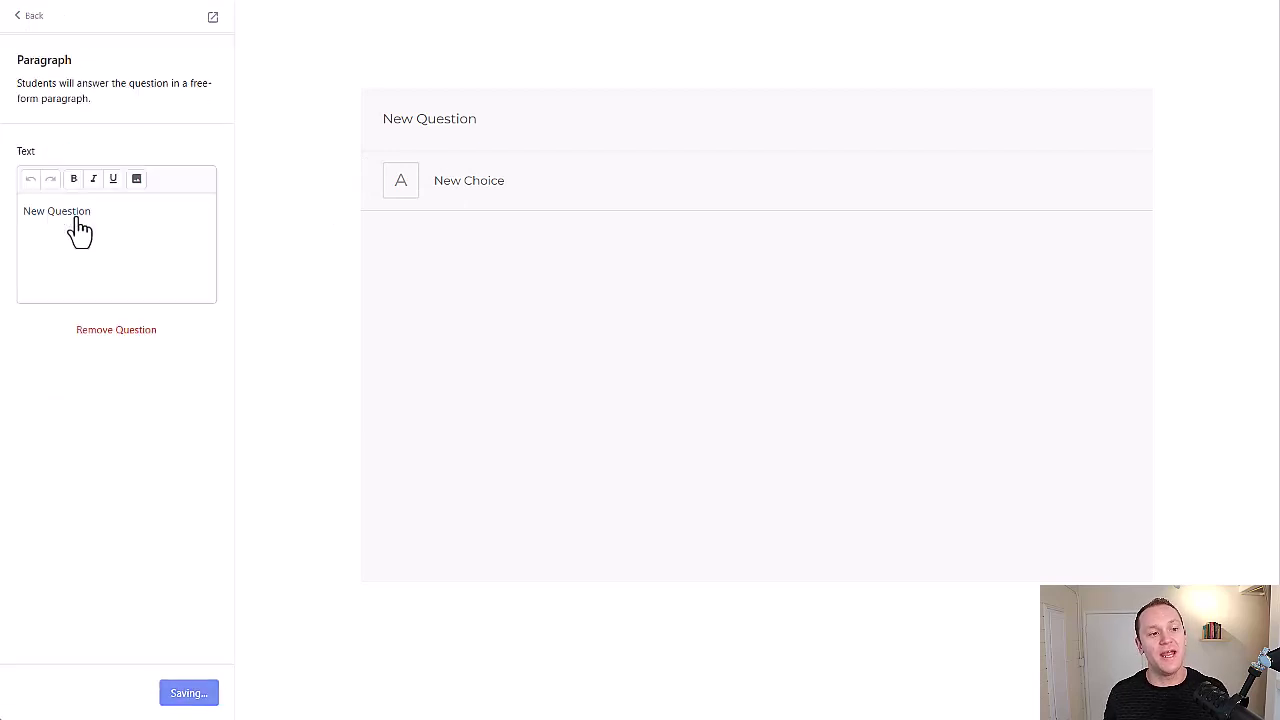
scroll(286, 255, up, 5)
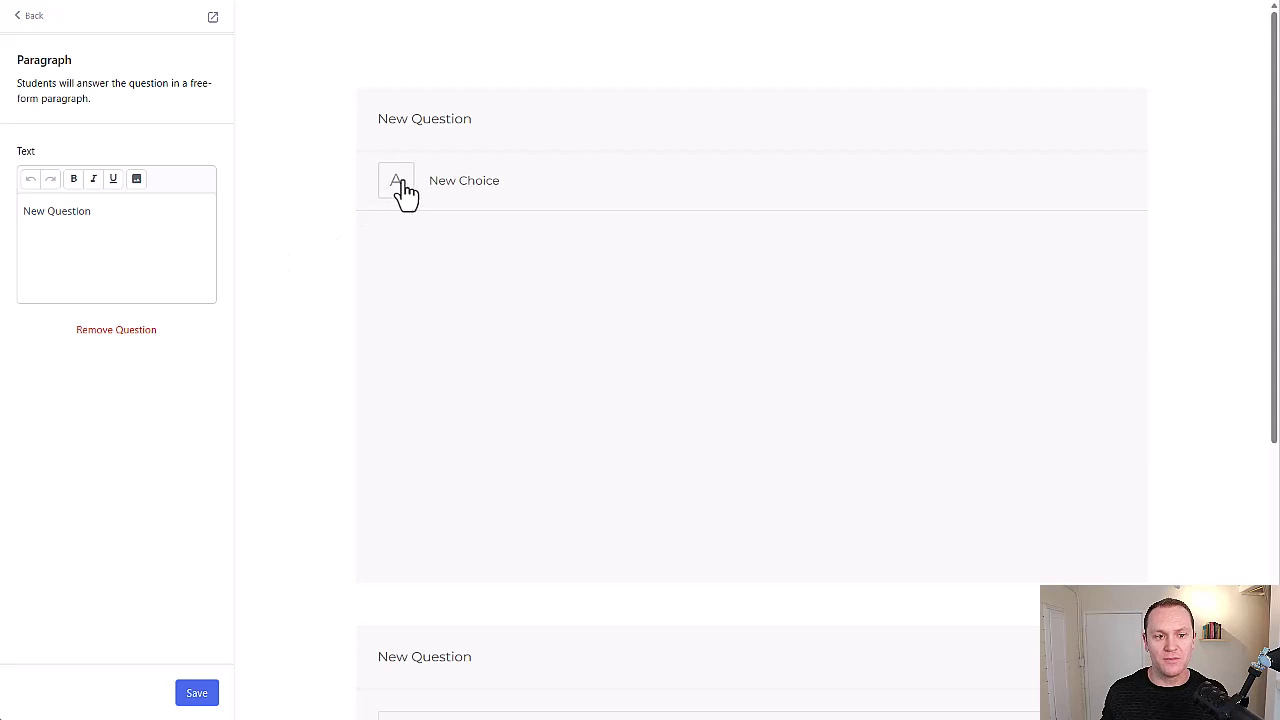
scroll(433, 270, down, 1)
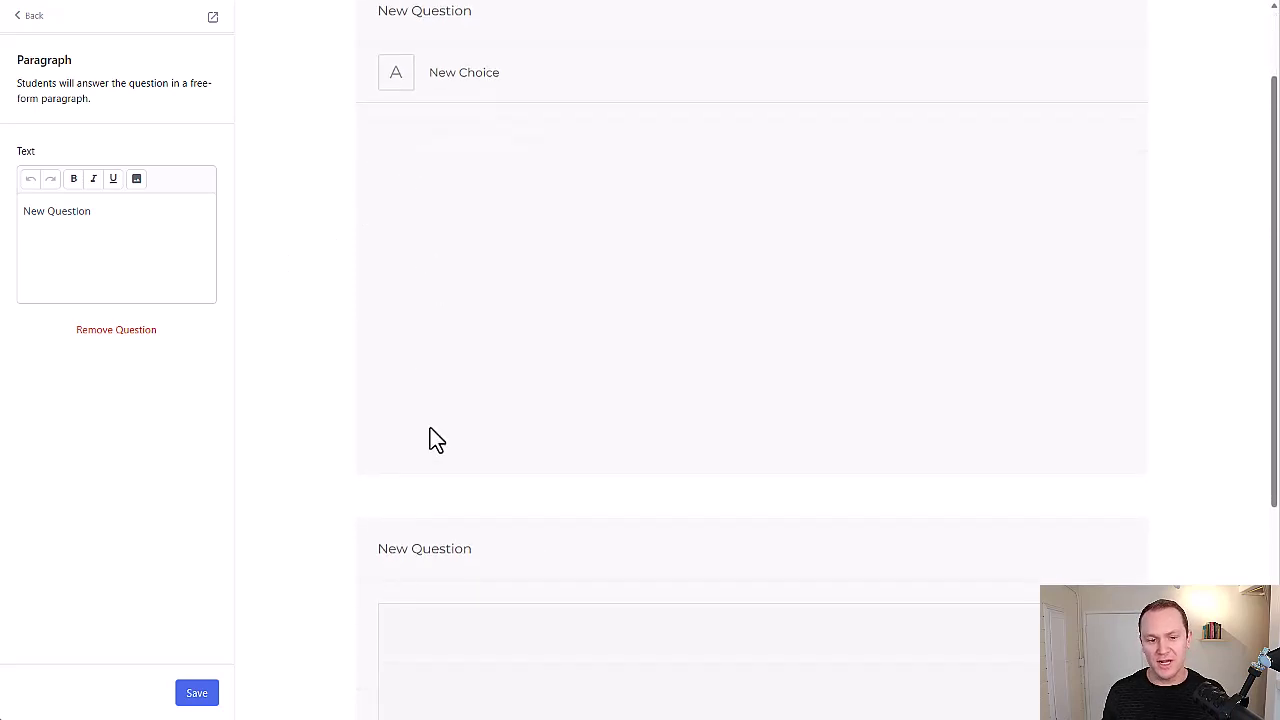
scroll(404, 190, up, 1)
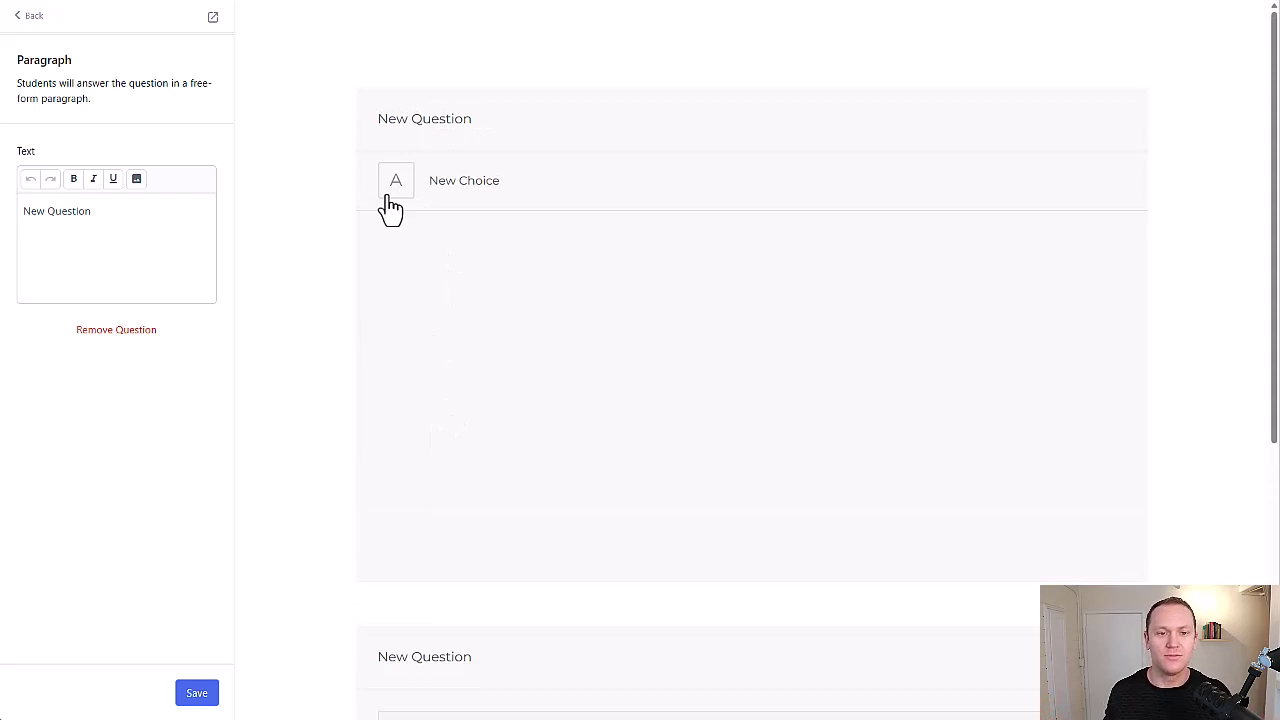
scroll(331, 260, down, 4)
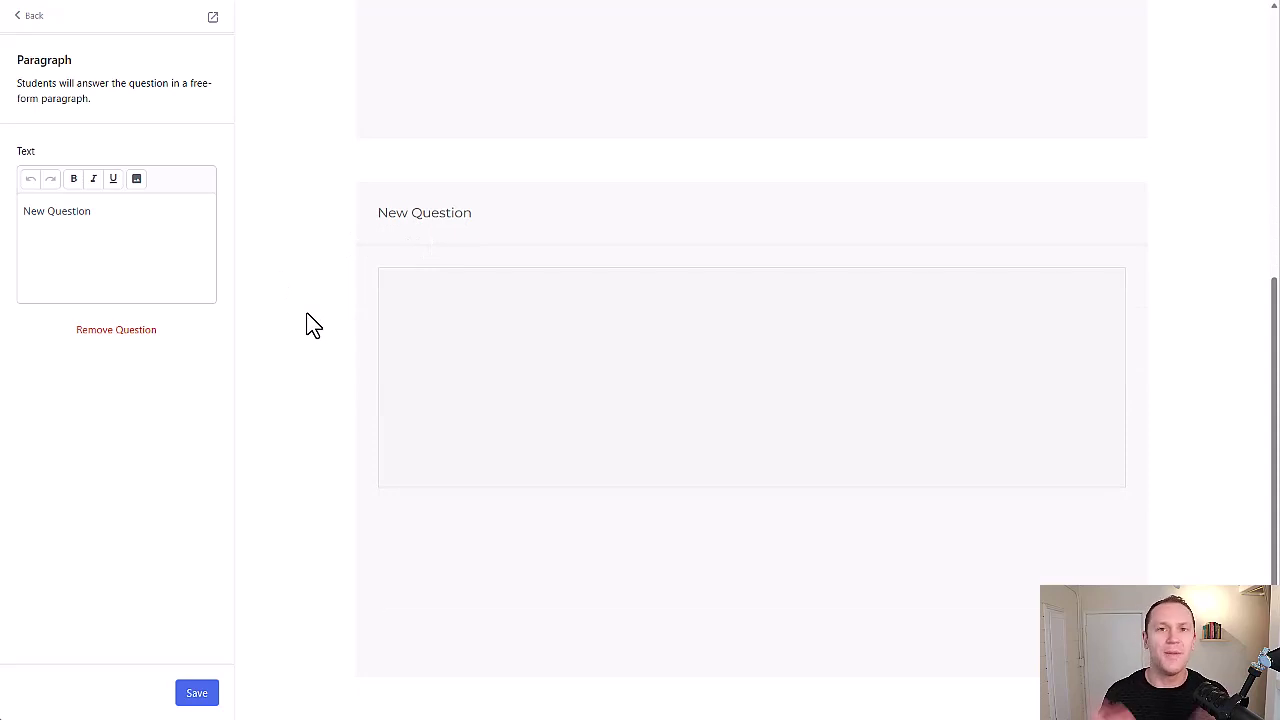
drag(150, 211, 10, 220)
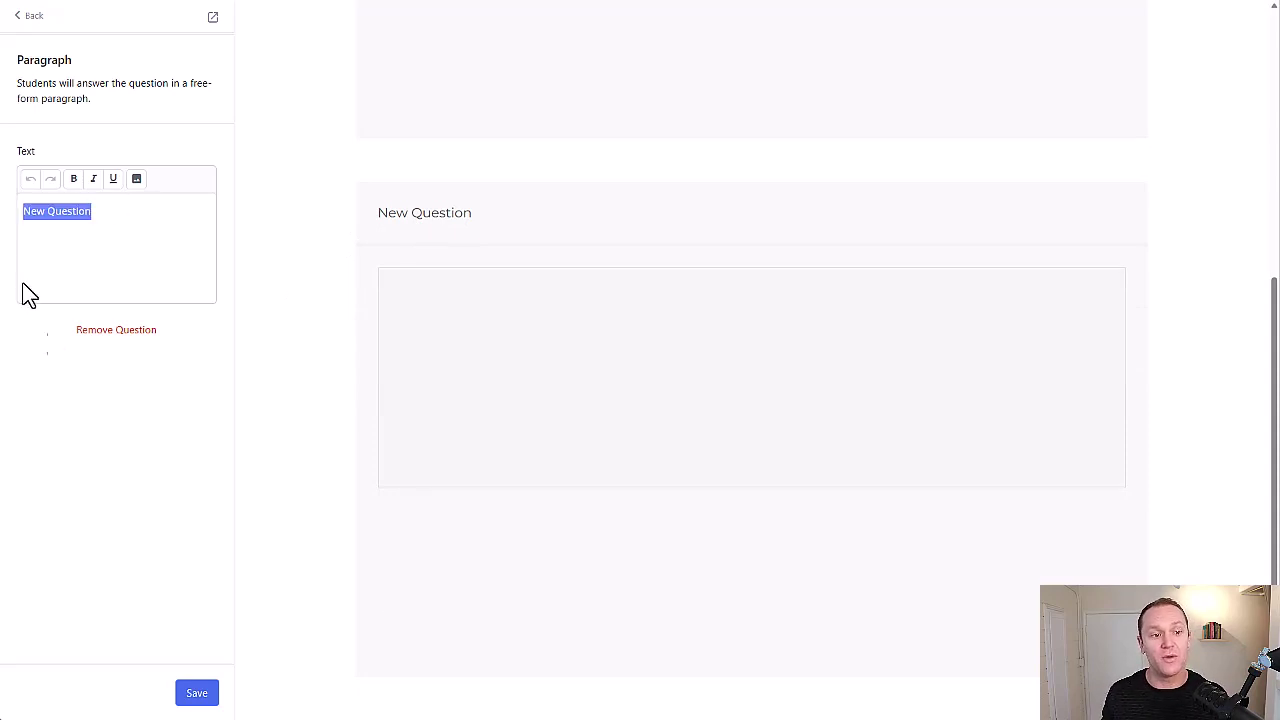
text(W)
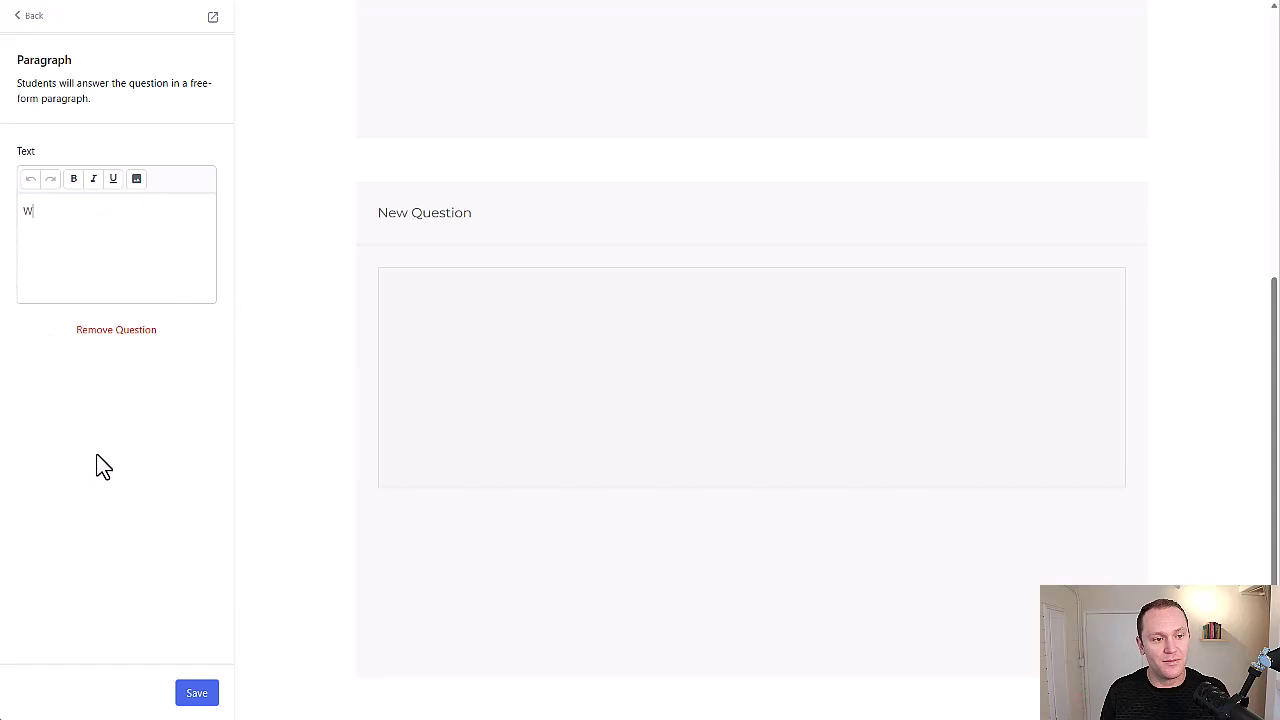
text(rite out your thoughts...)
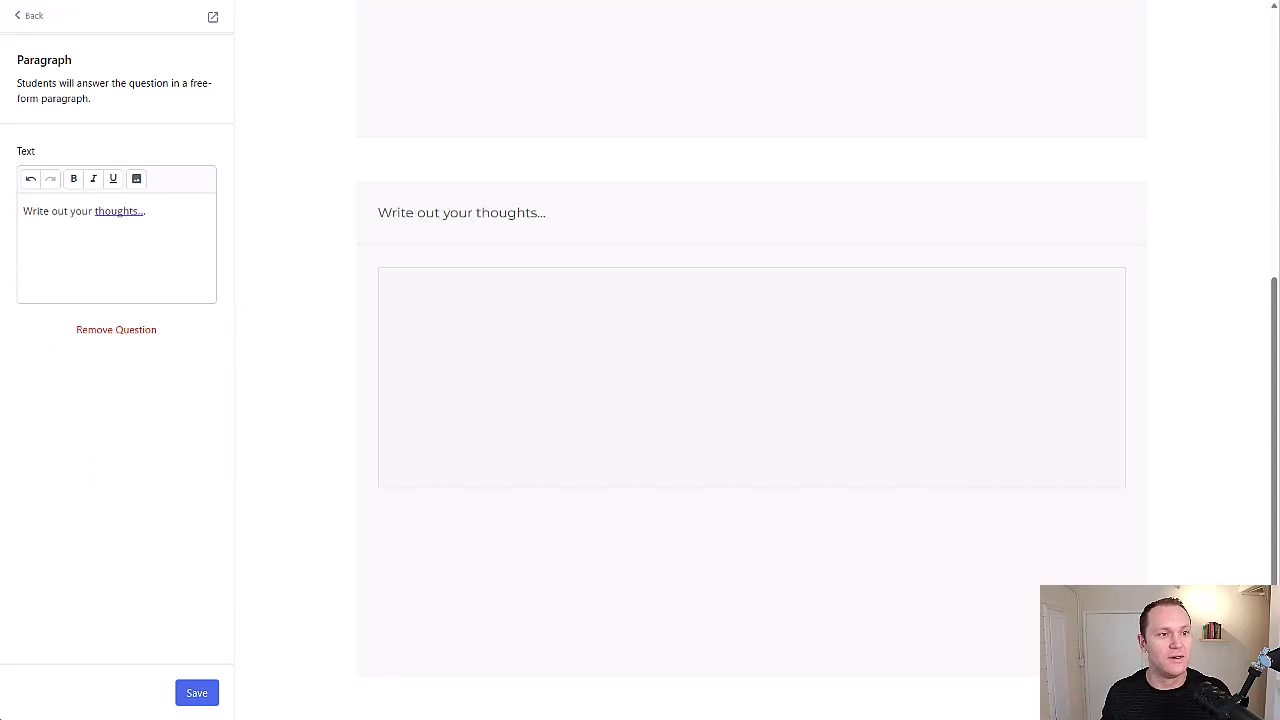
- Add a Multiple selection question, still titled 'New Question', and save Assessment 1
click(24, 18)
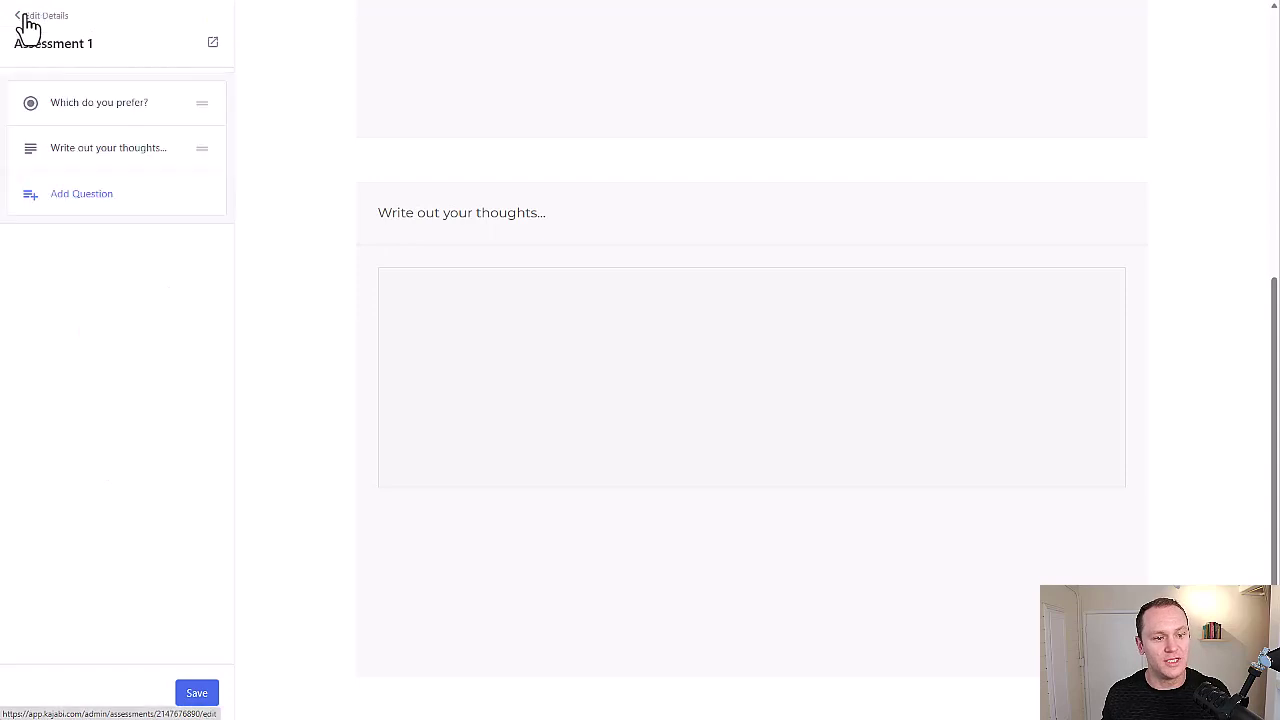
click(84, 200)
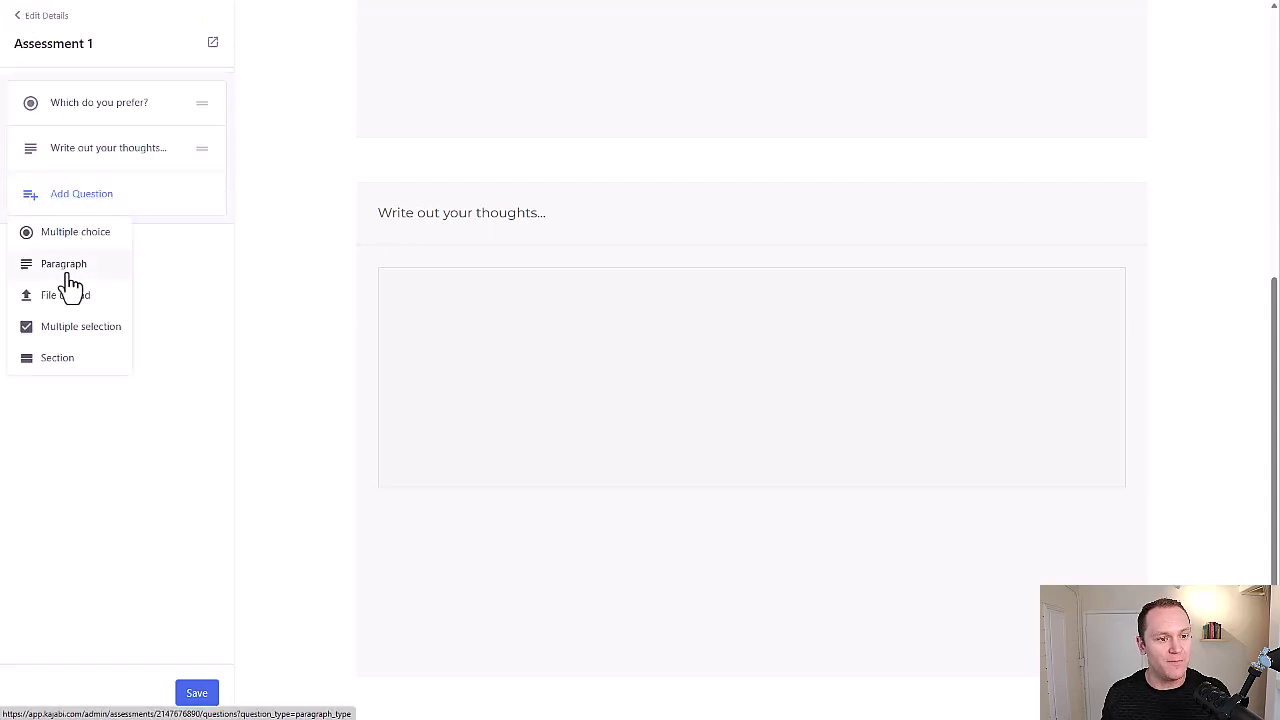
click(75, 330)
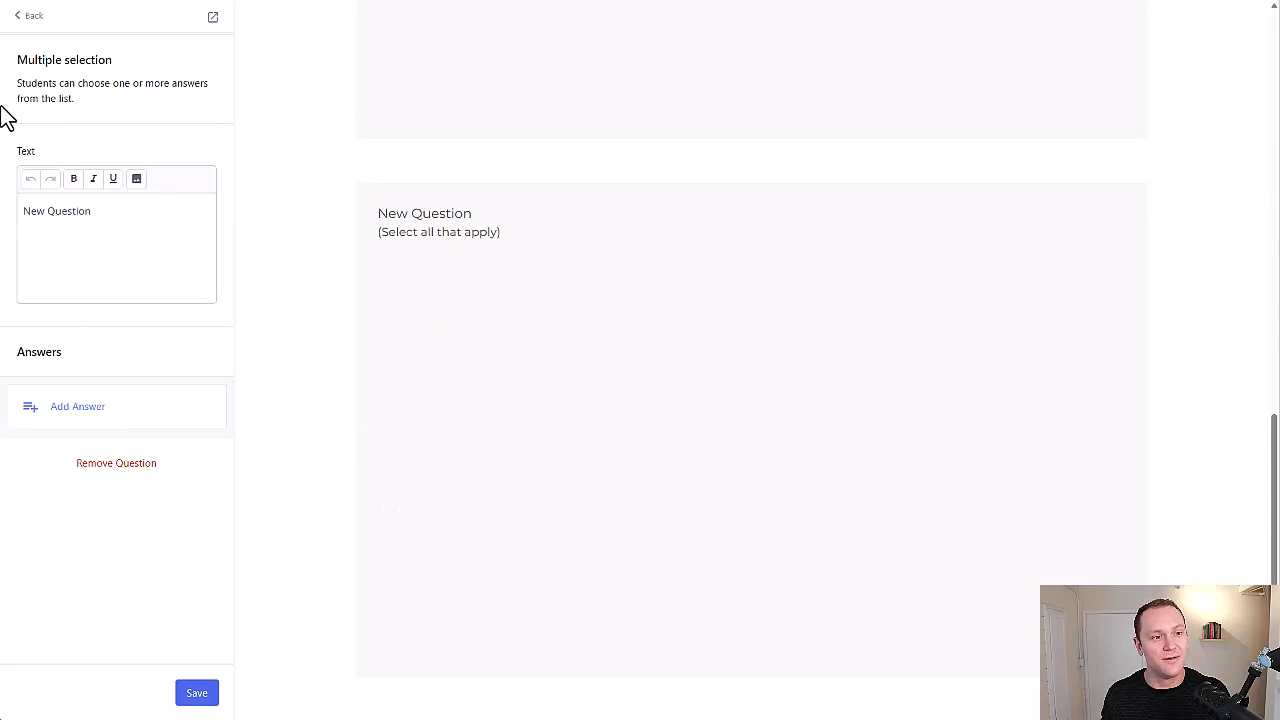
click(28, 16)
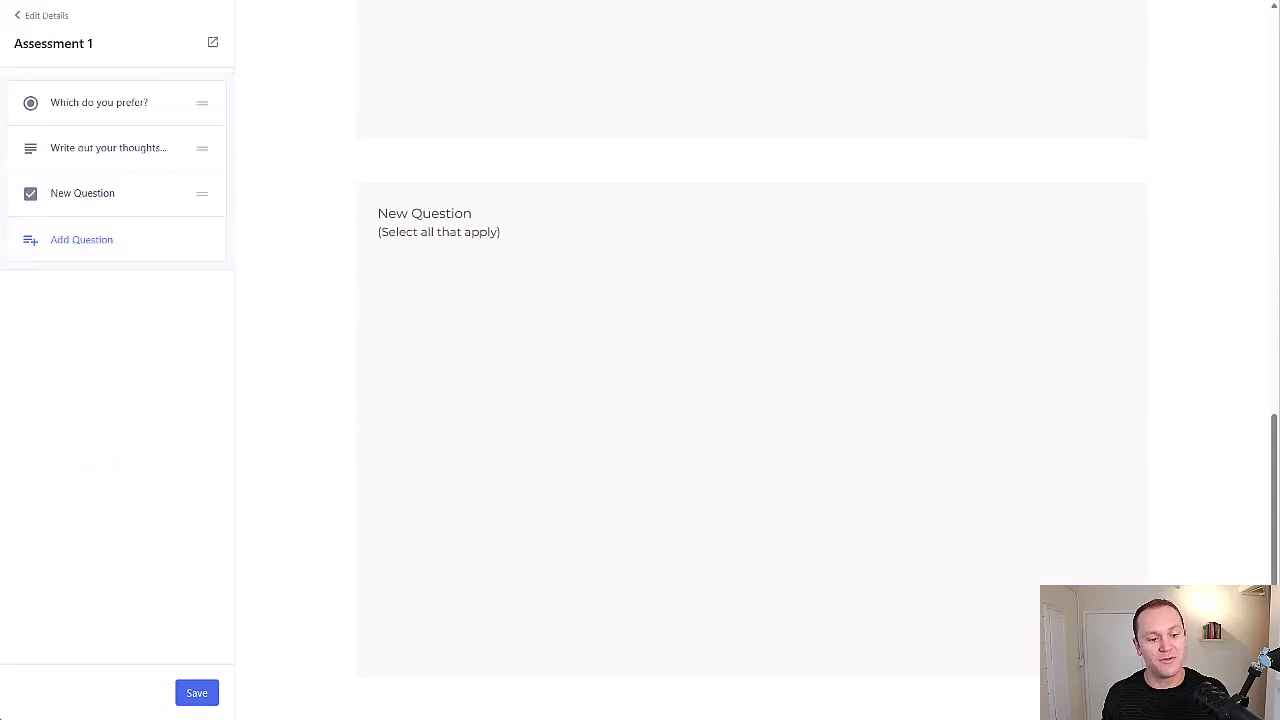
click(203, 700)
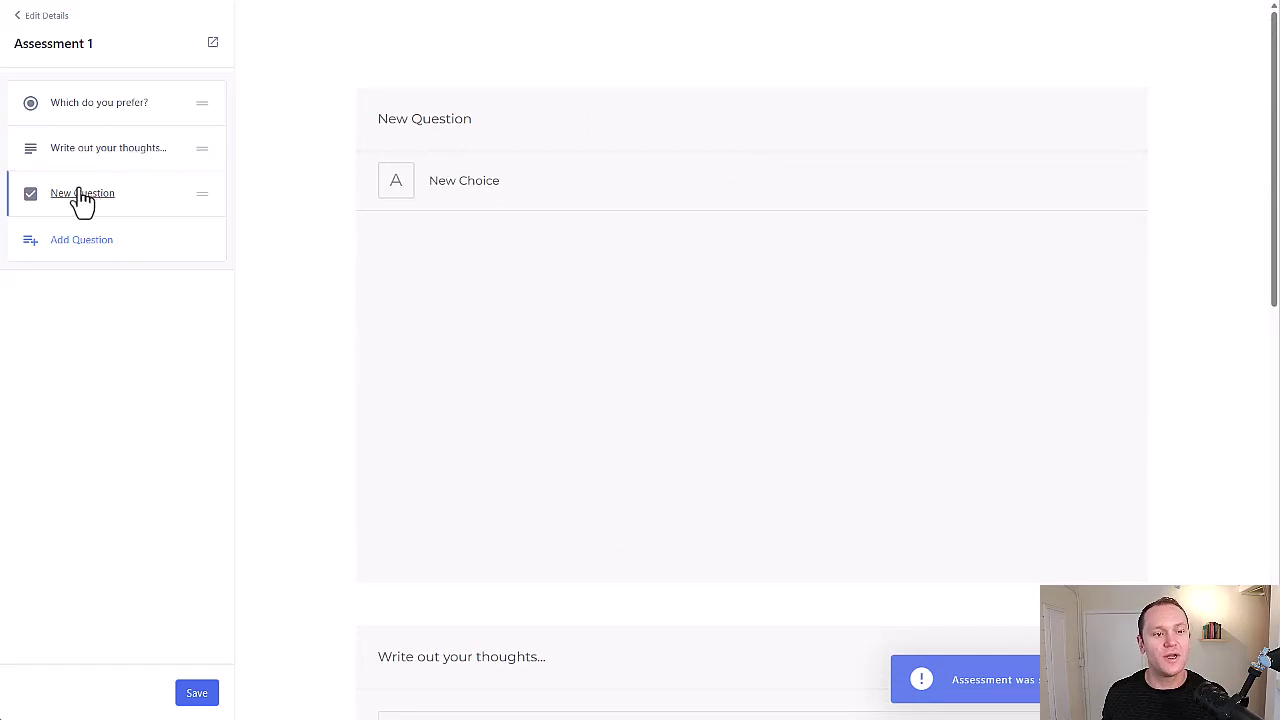
- Order questions: multiple selection, 'Which do you prefer?', then 'Write out your thoughts...', and save
drag(203, 194, 203, 150)
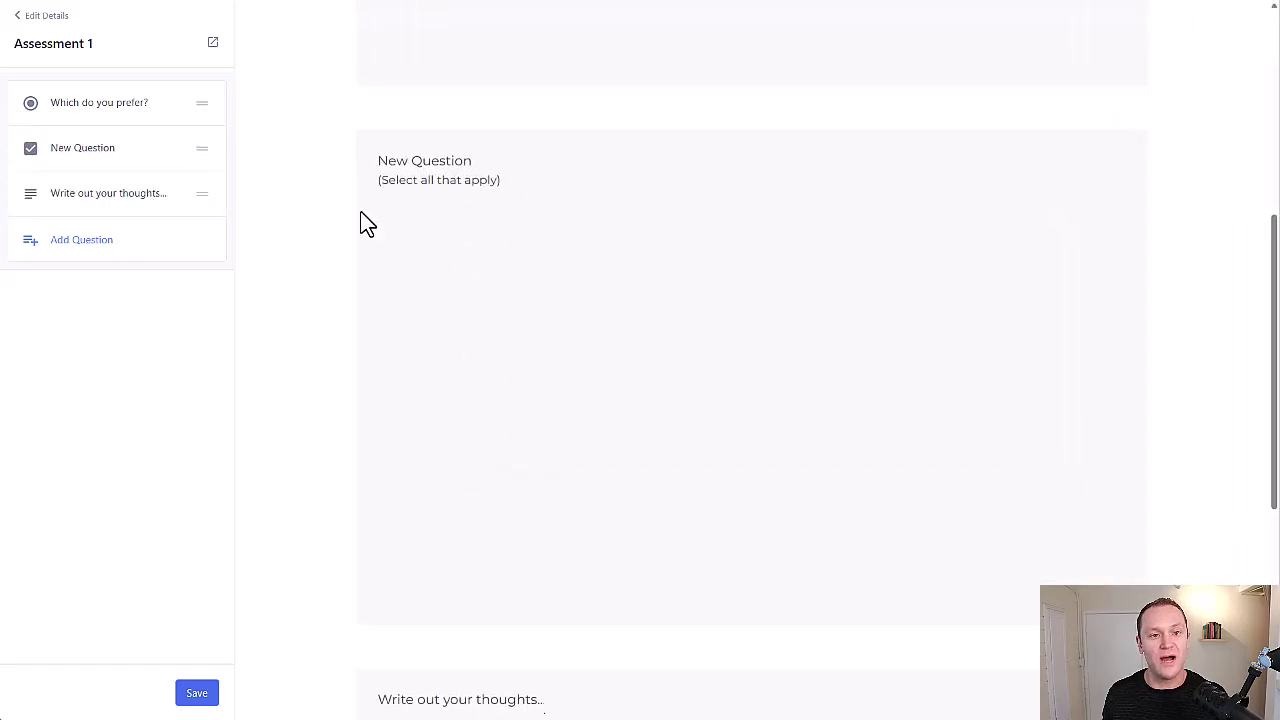
drag(204, 102, 224, 228)
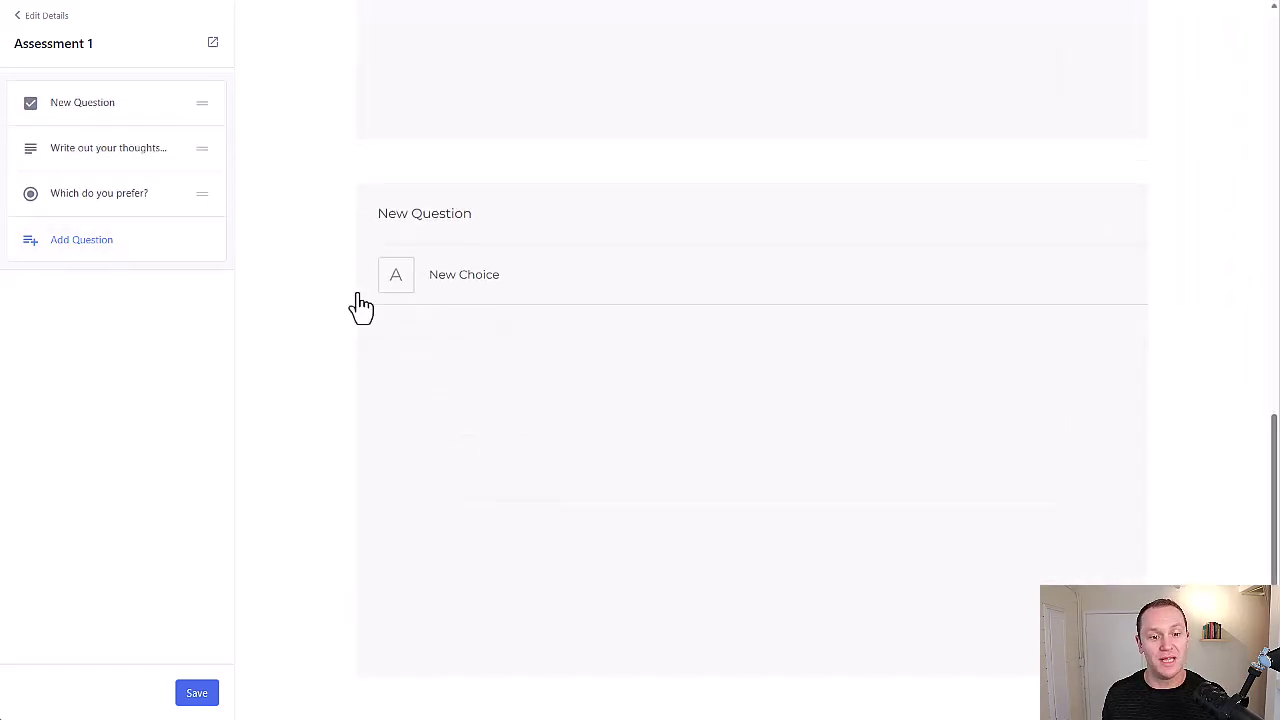
scroll(341, 265, up, 4)
scroll(340, 268, up, 5)
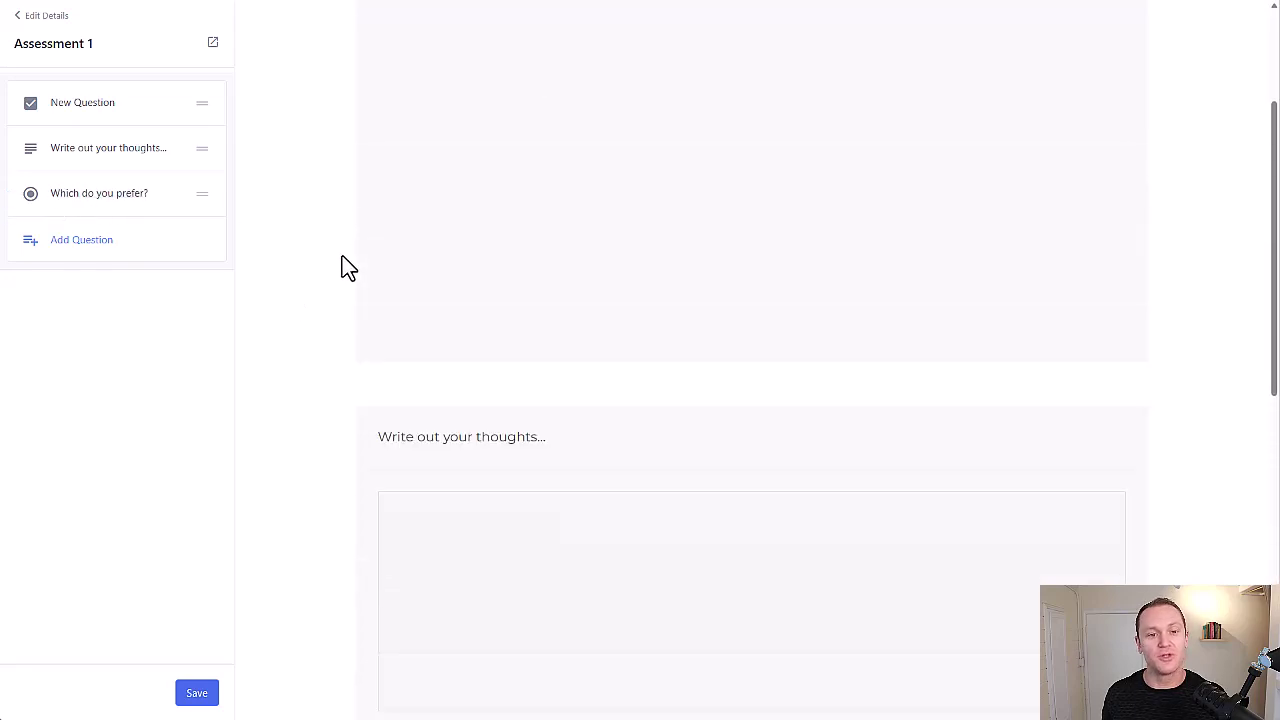
scroll(320, 271, down, 4)
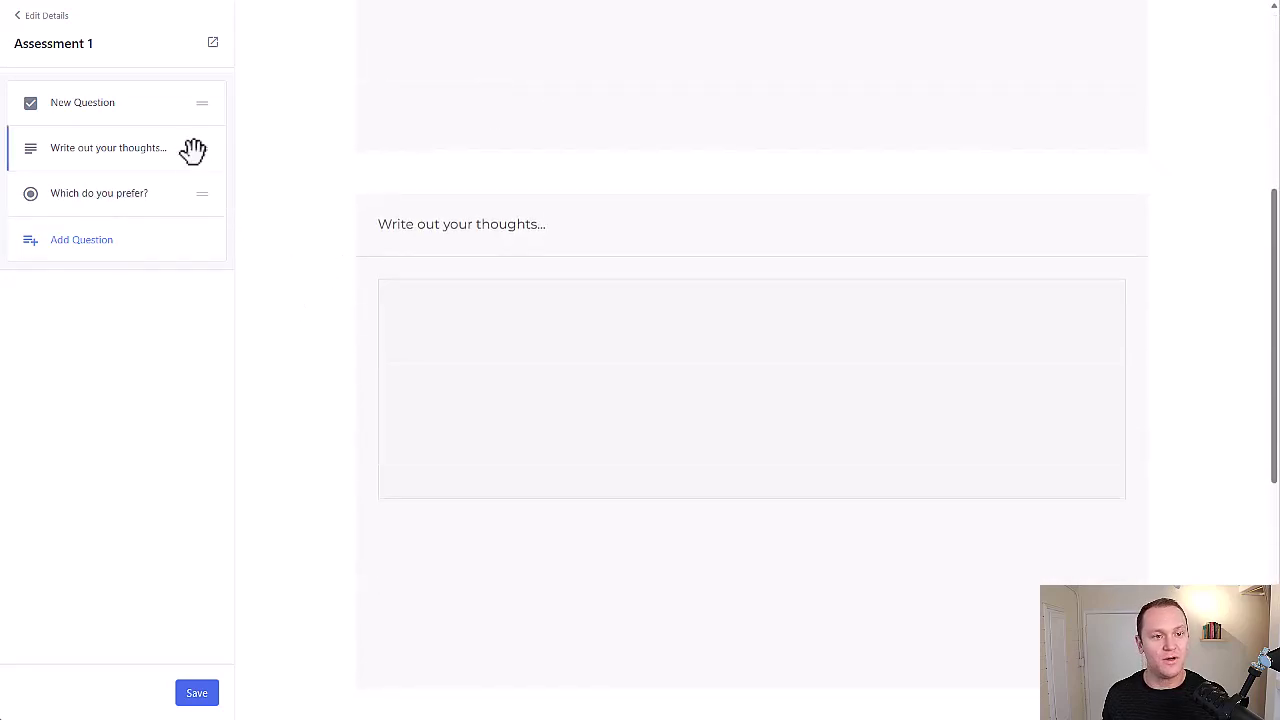
drag(196, 148, 200, 191)
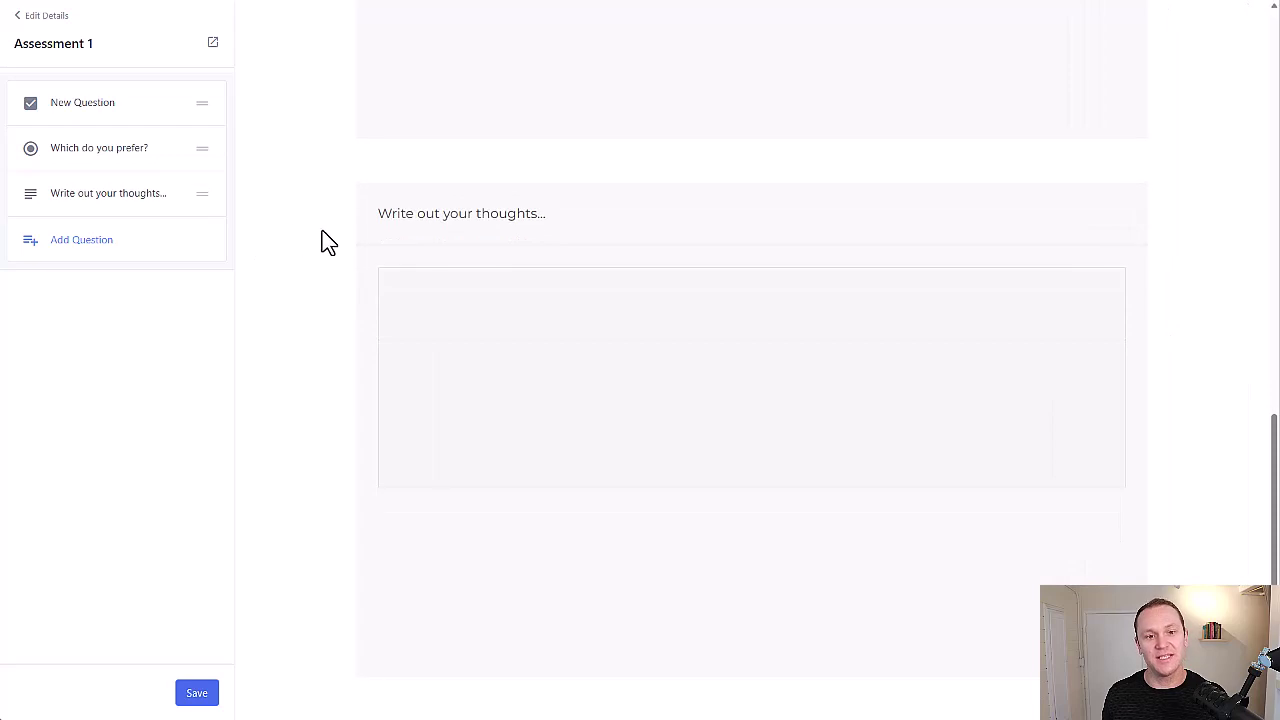
click(196, 697)
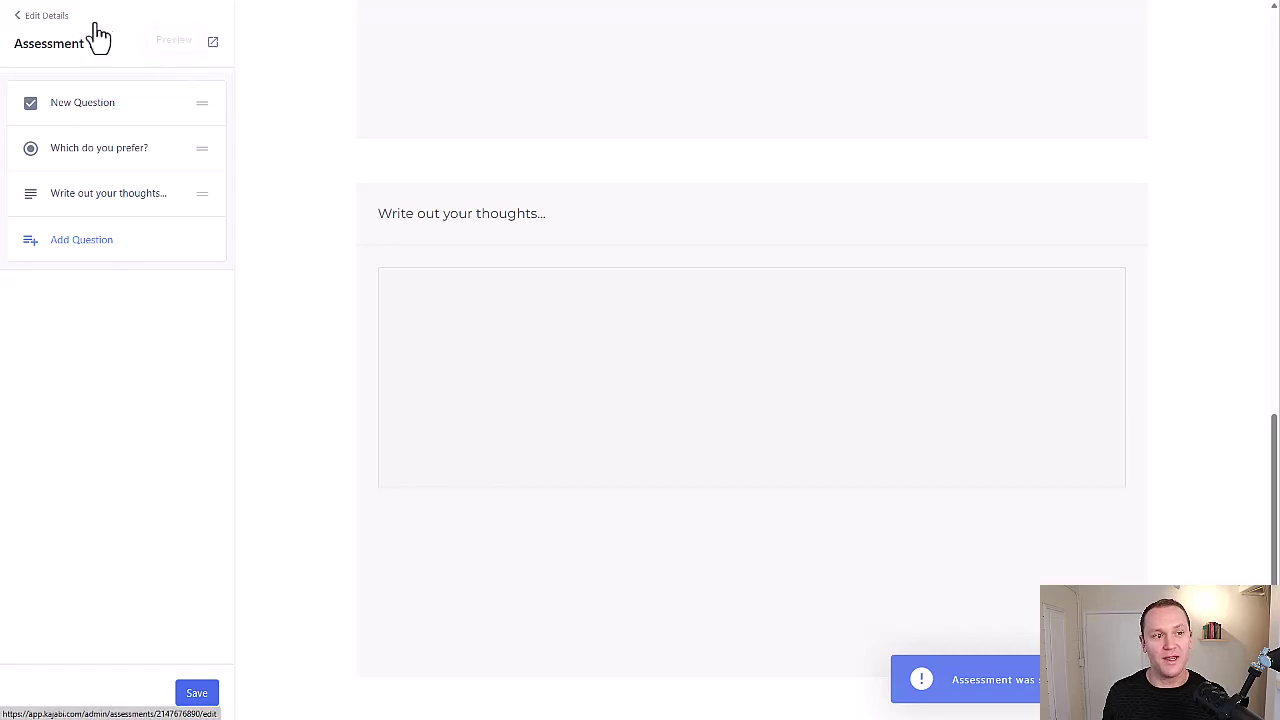
- From Assessment 1's Details page, preview the 'Click the button below to start.' screen twice
click(52, 16)
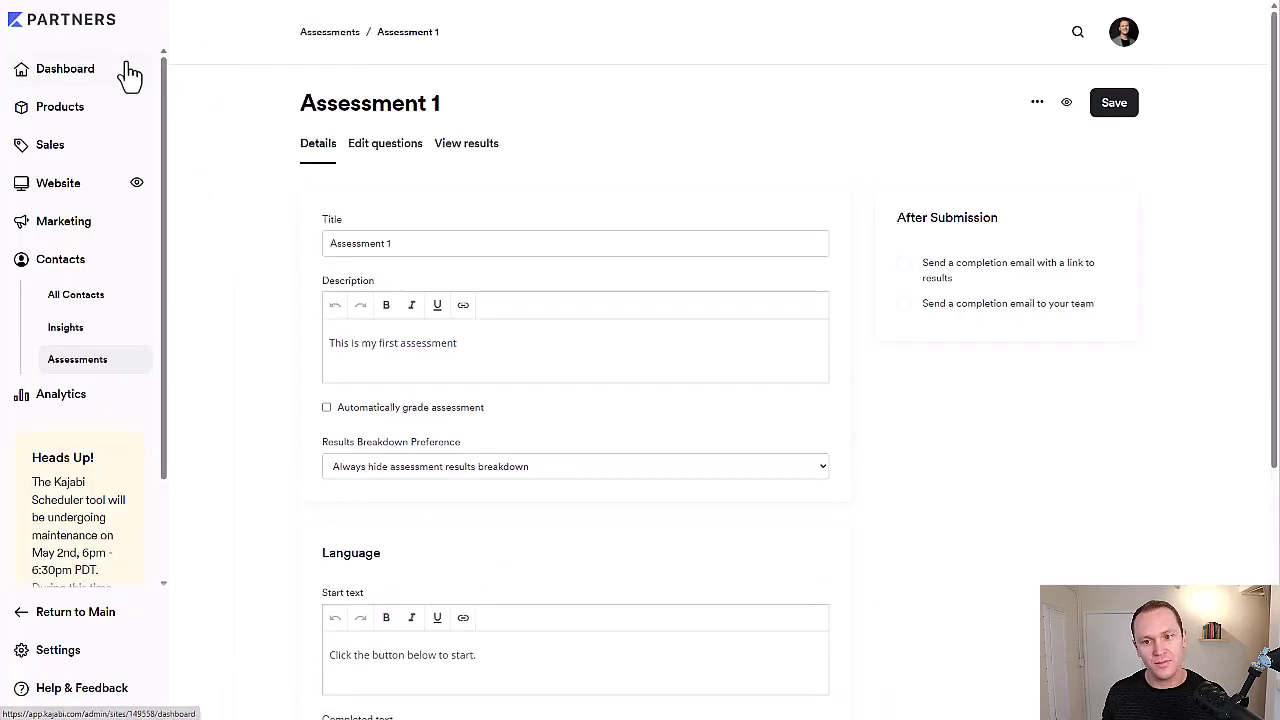
right_click(1067, 104)
click(1093, 120)
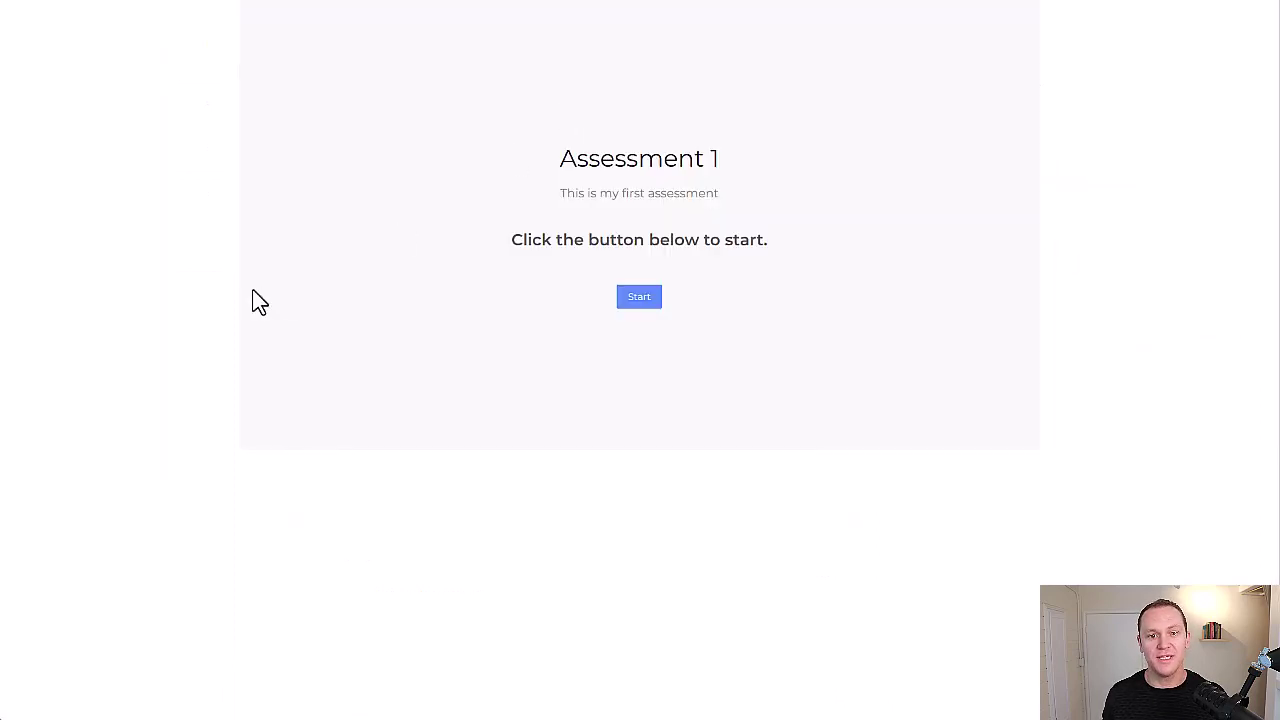
key(Escape)
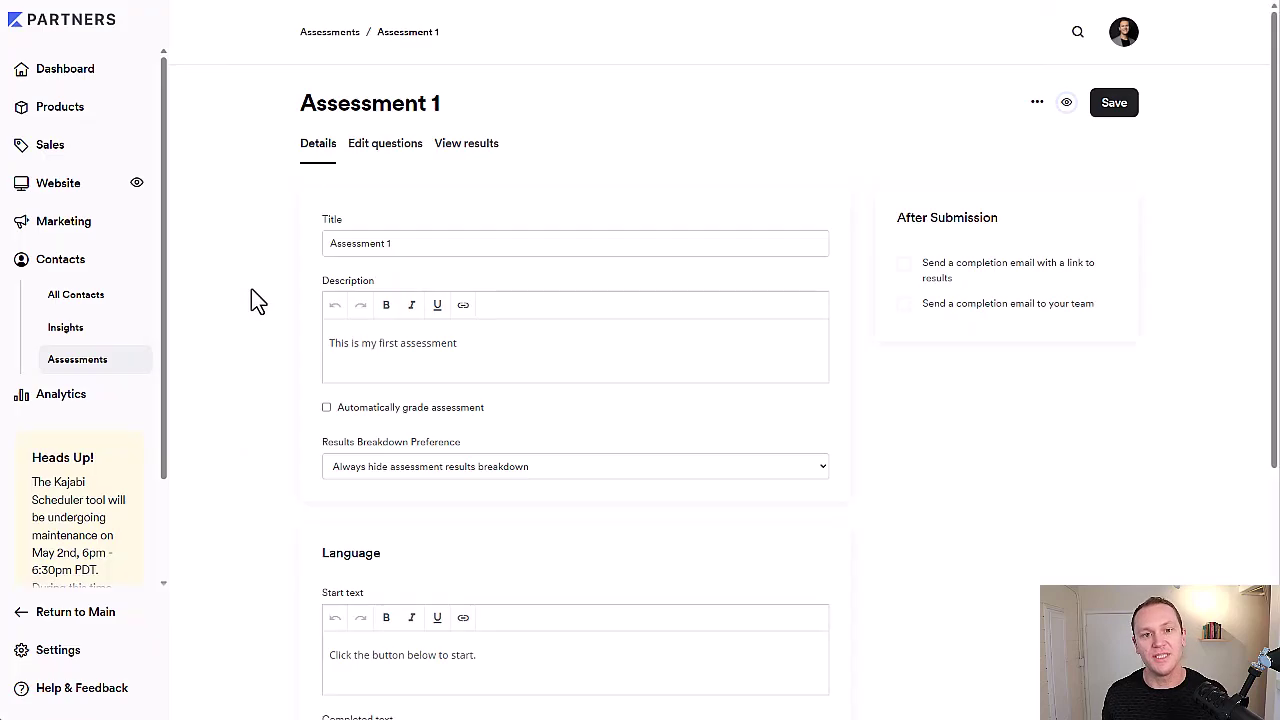
scroll(216, 255, down, 4)
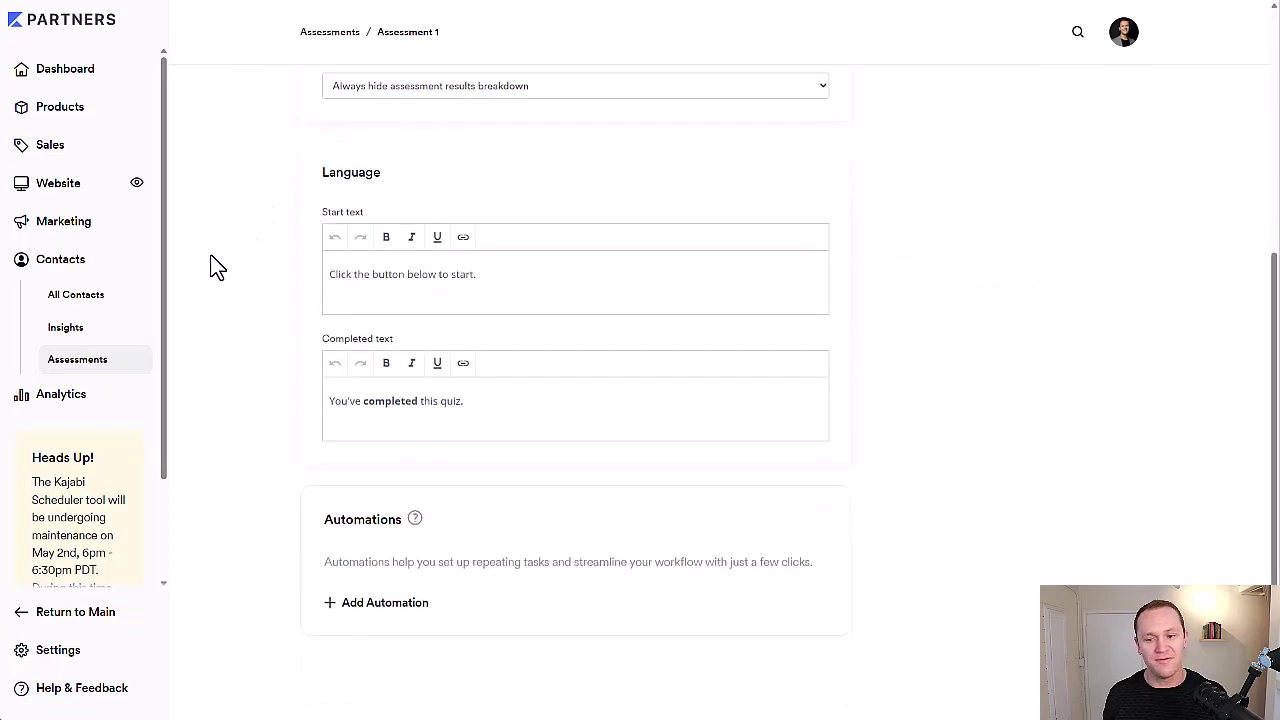
scroll(214, 267, up, 4)
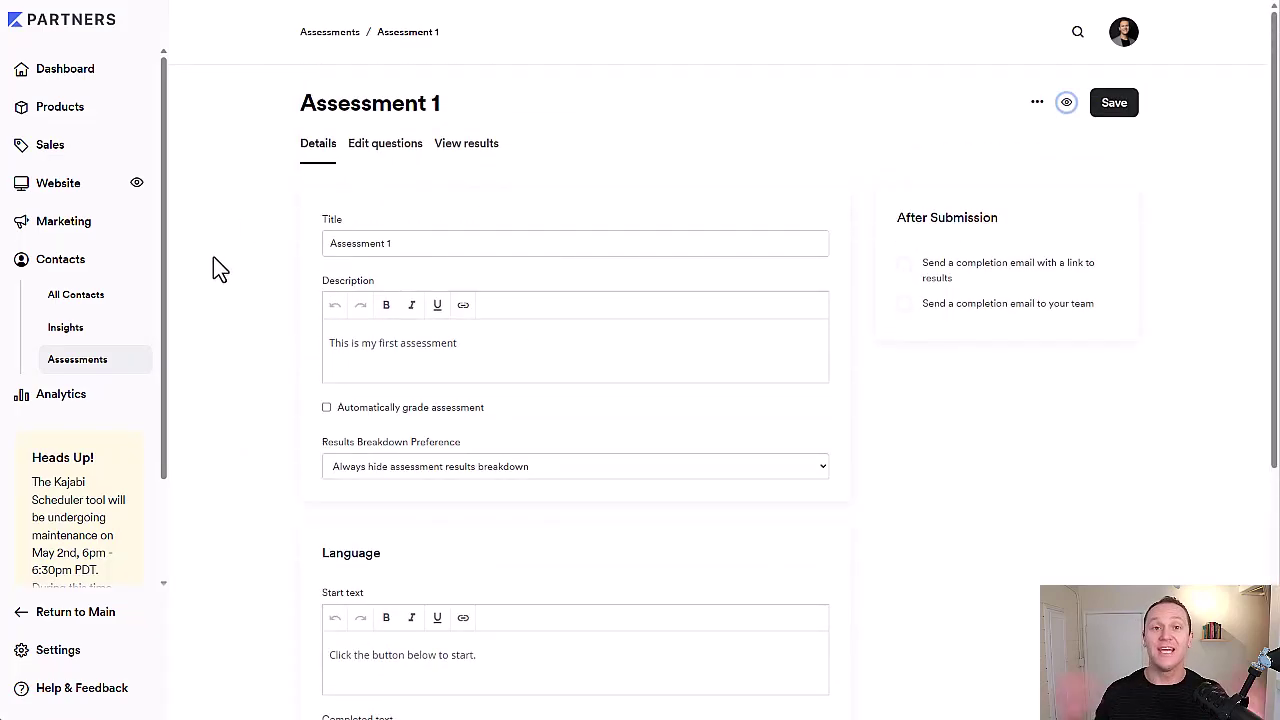
key(Return)
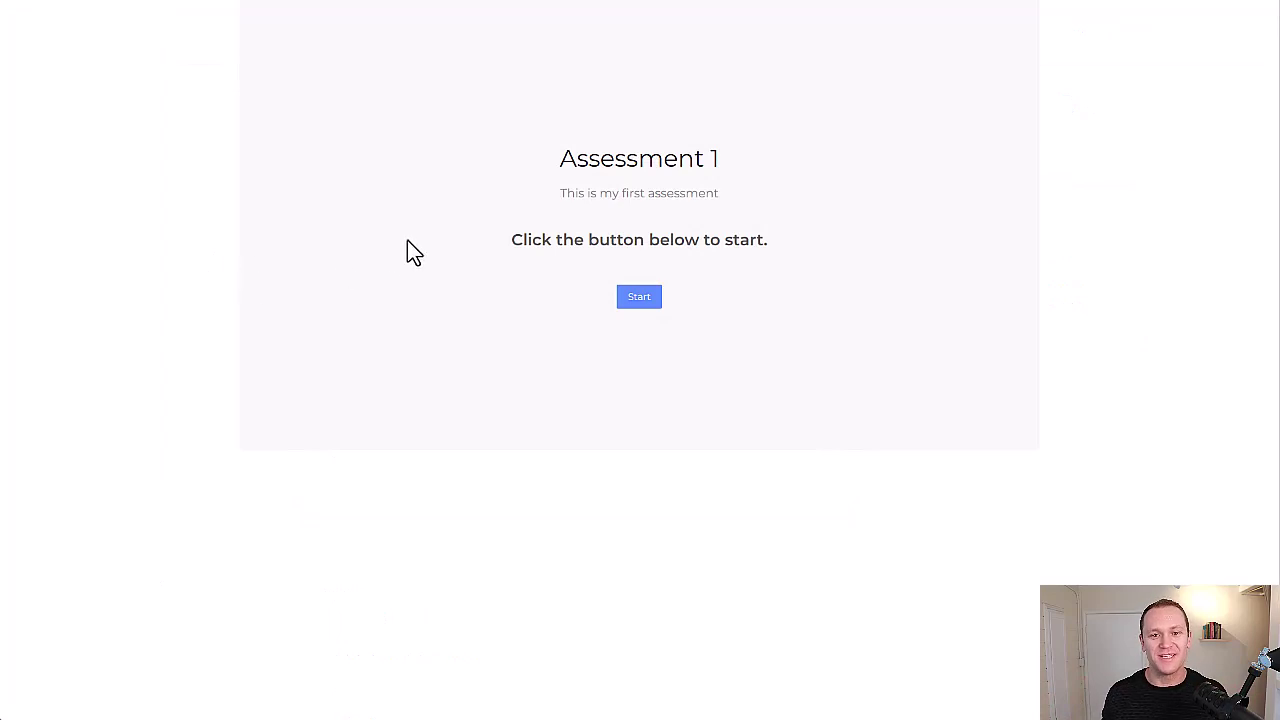
click(165, 185)
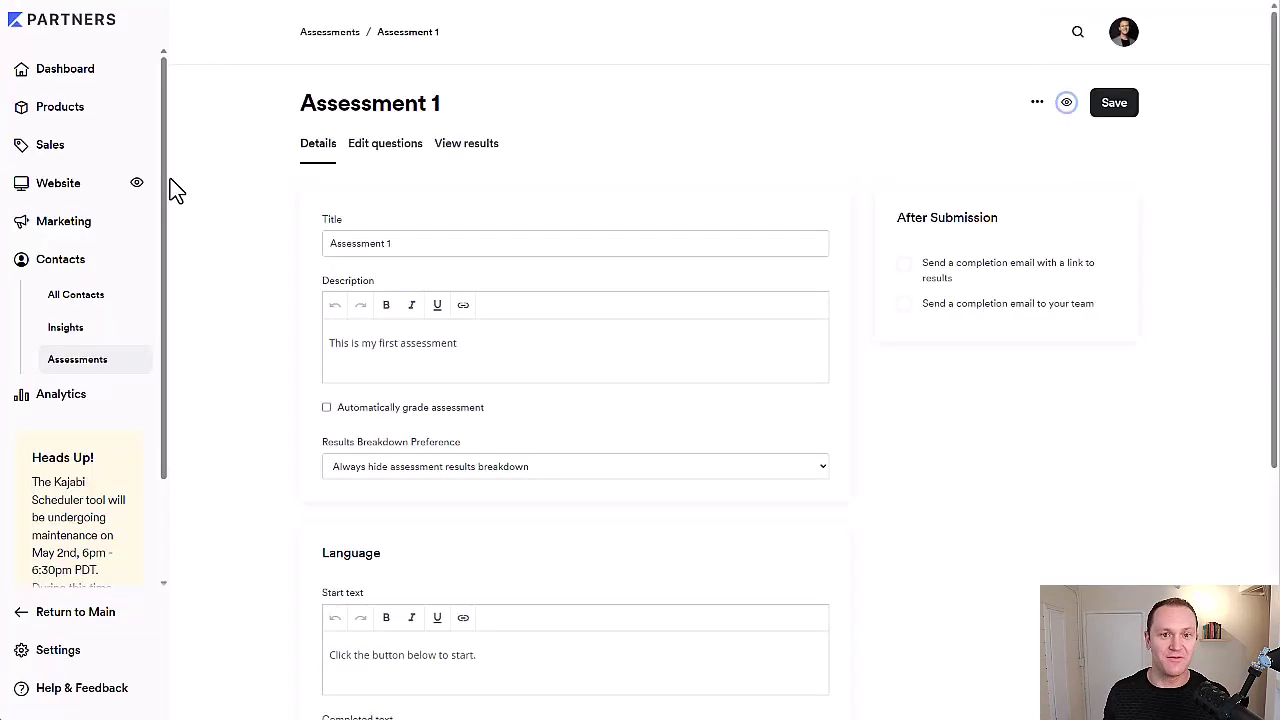
- Show Assessment 1's View results page, which reports no results received yet
click(479, 160)
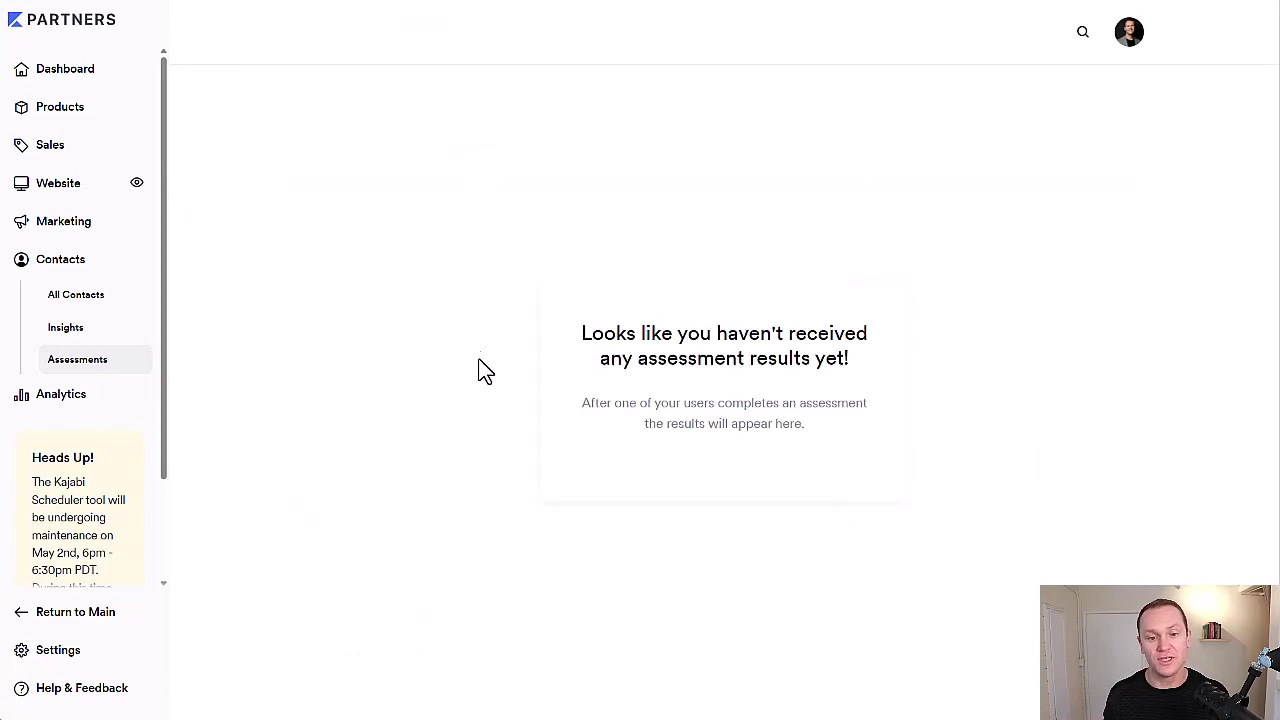
drag(480, 369, 743, 506)
click(1075, 313)
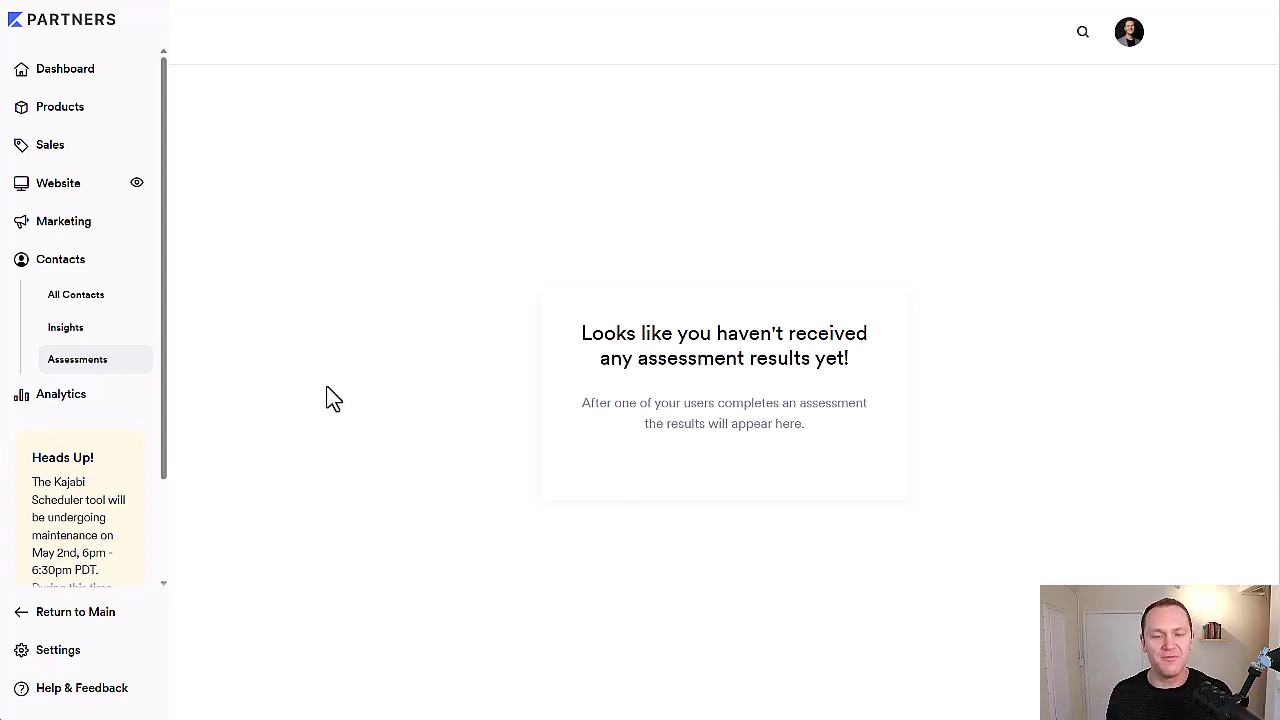
- Go to Marketing > Forms, listing My Sweet Mini Course Form and Default Form
click(66, 224)
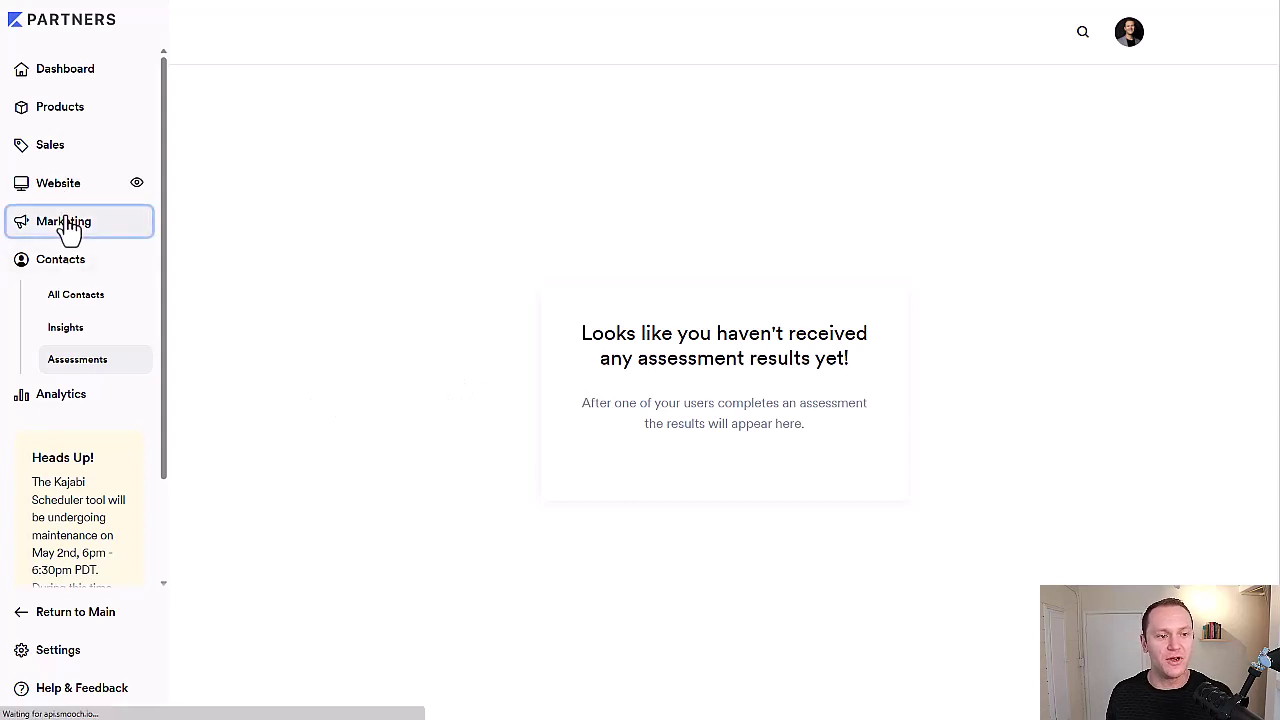
click(96, 393)
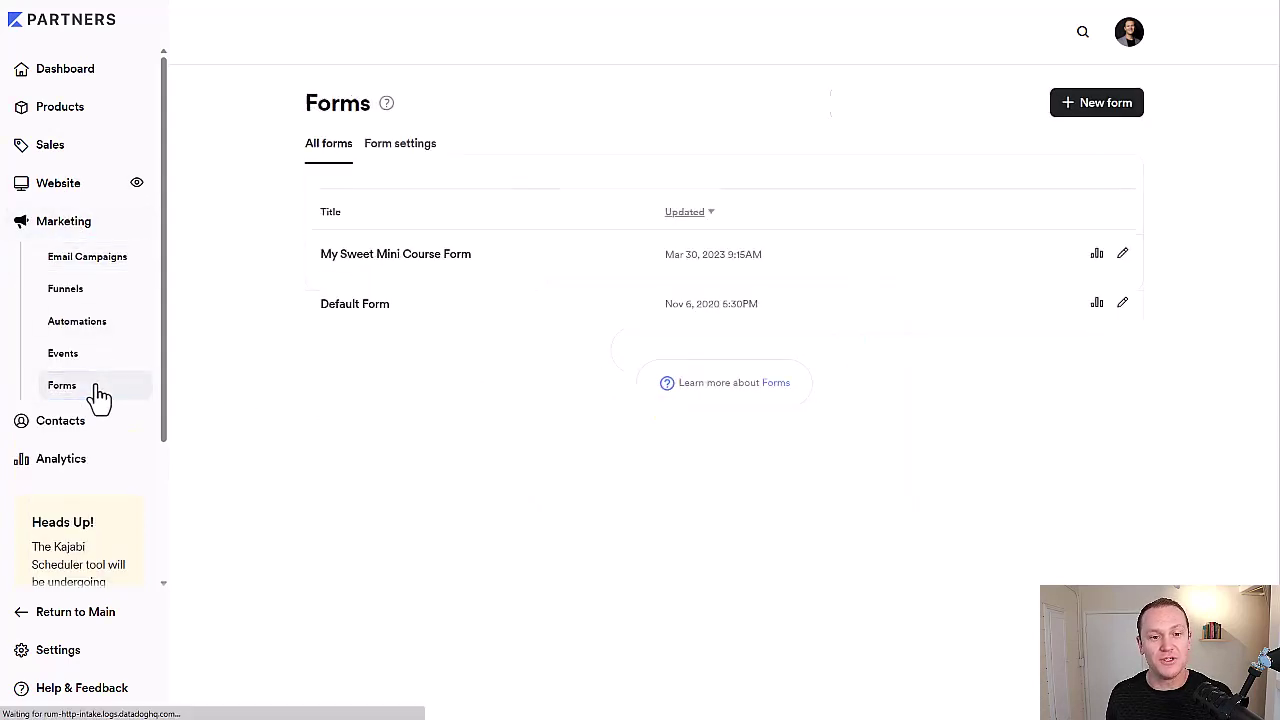